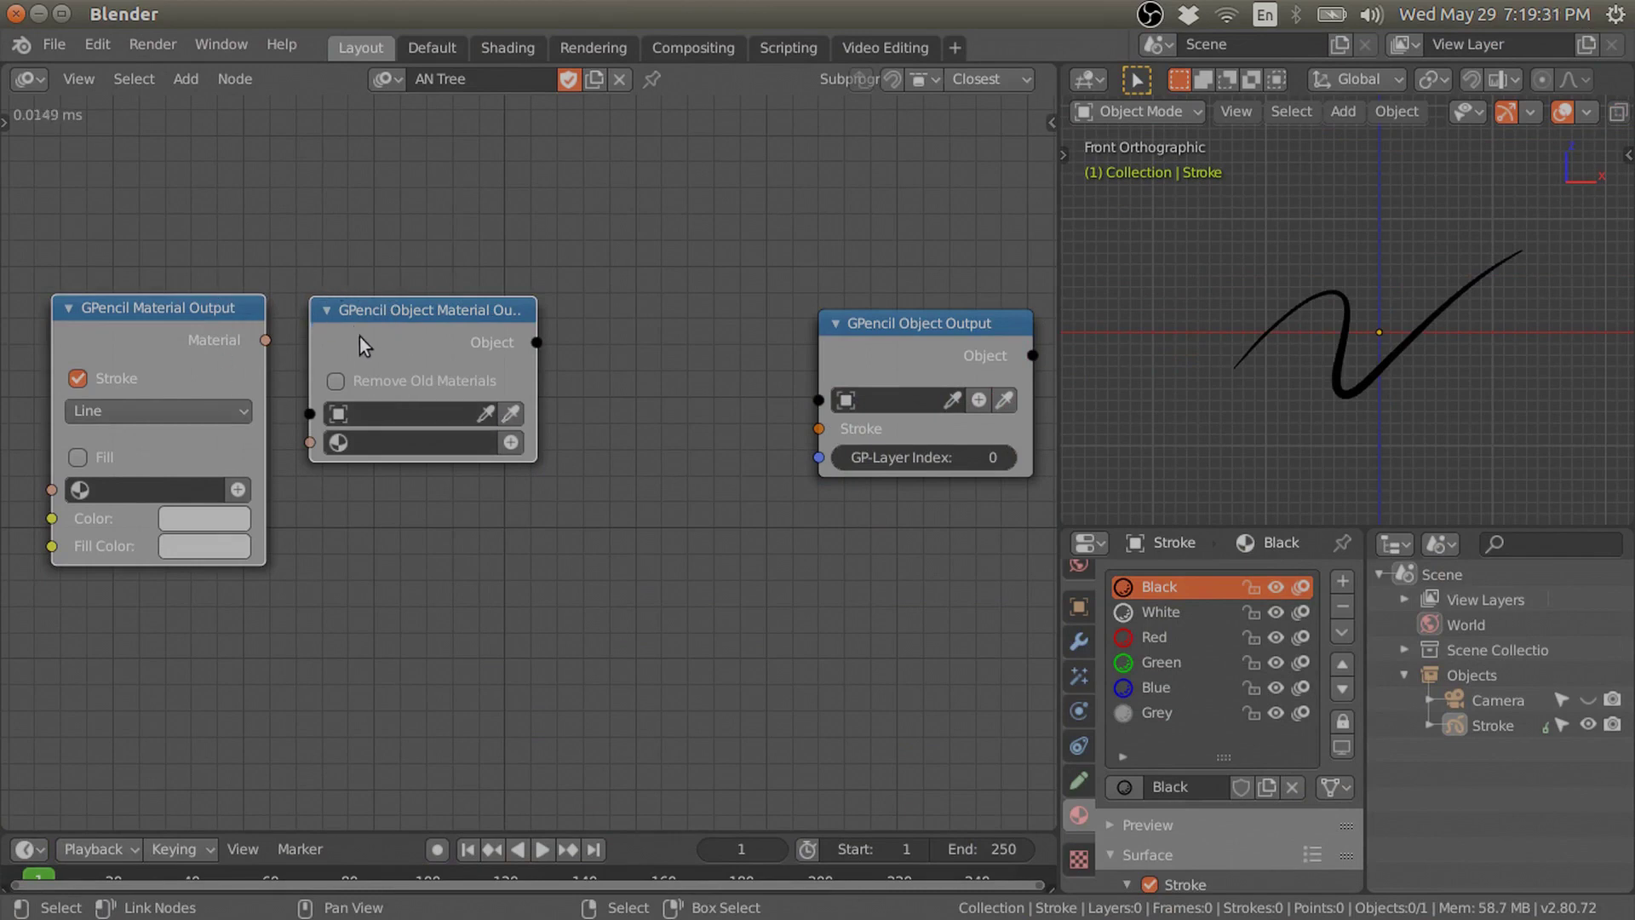
# Examine the GPencil Object Output node and the stroke Mode Type options of the Black material
pyautogui.click(896, 329)
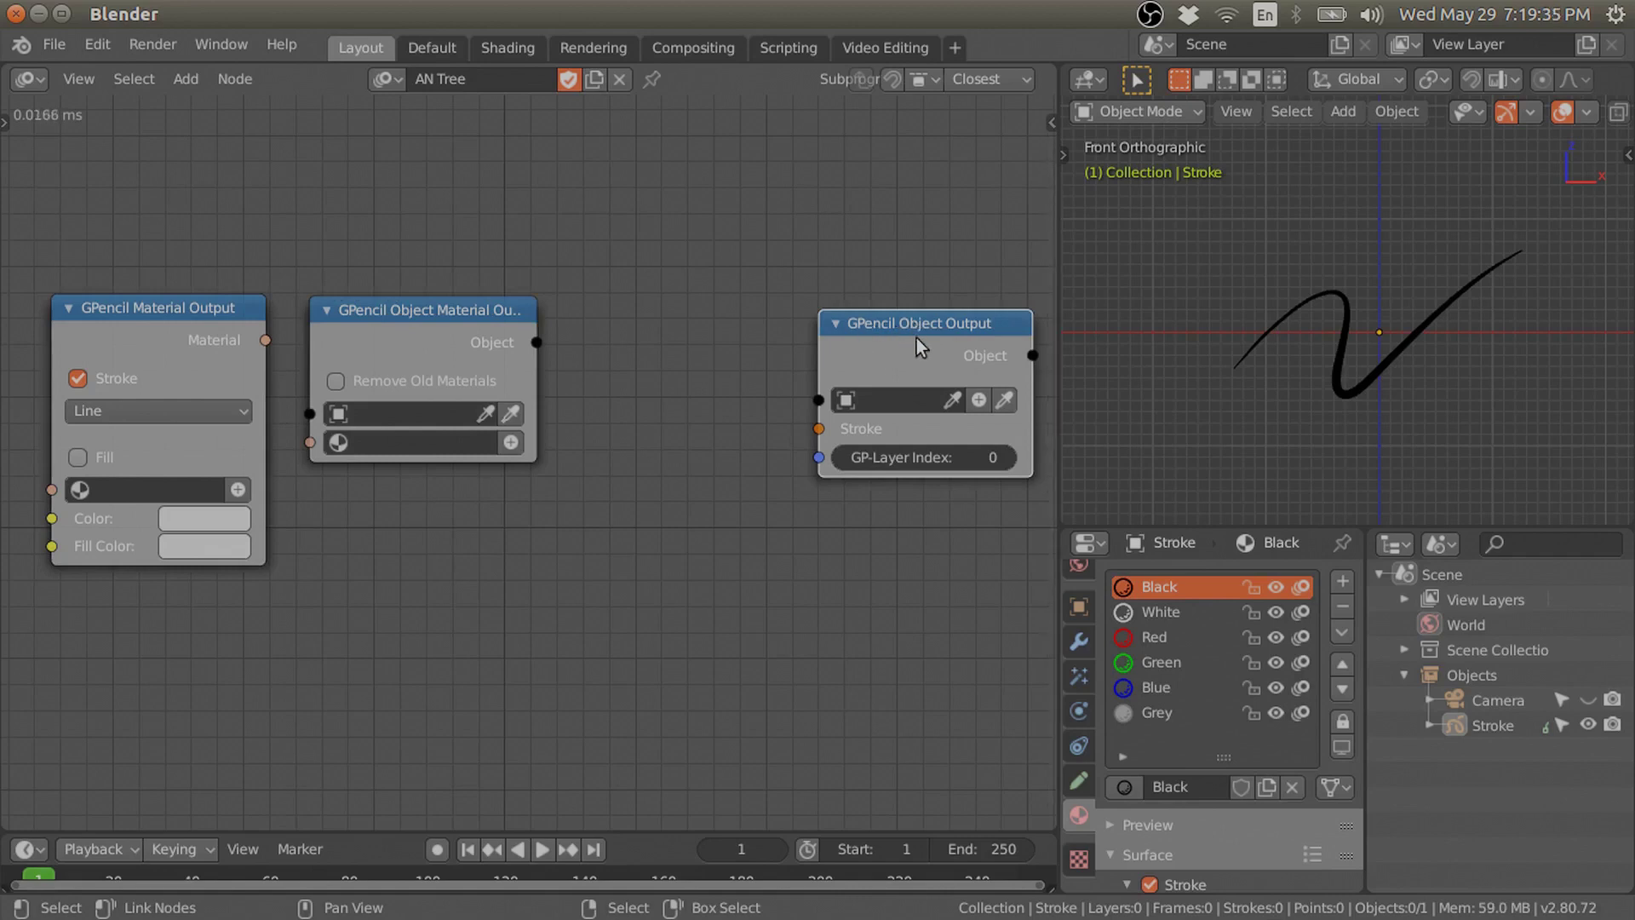
pyautogui.moveTo(944, 336); pyautogui.dragTo(932, 324)
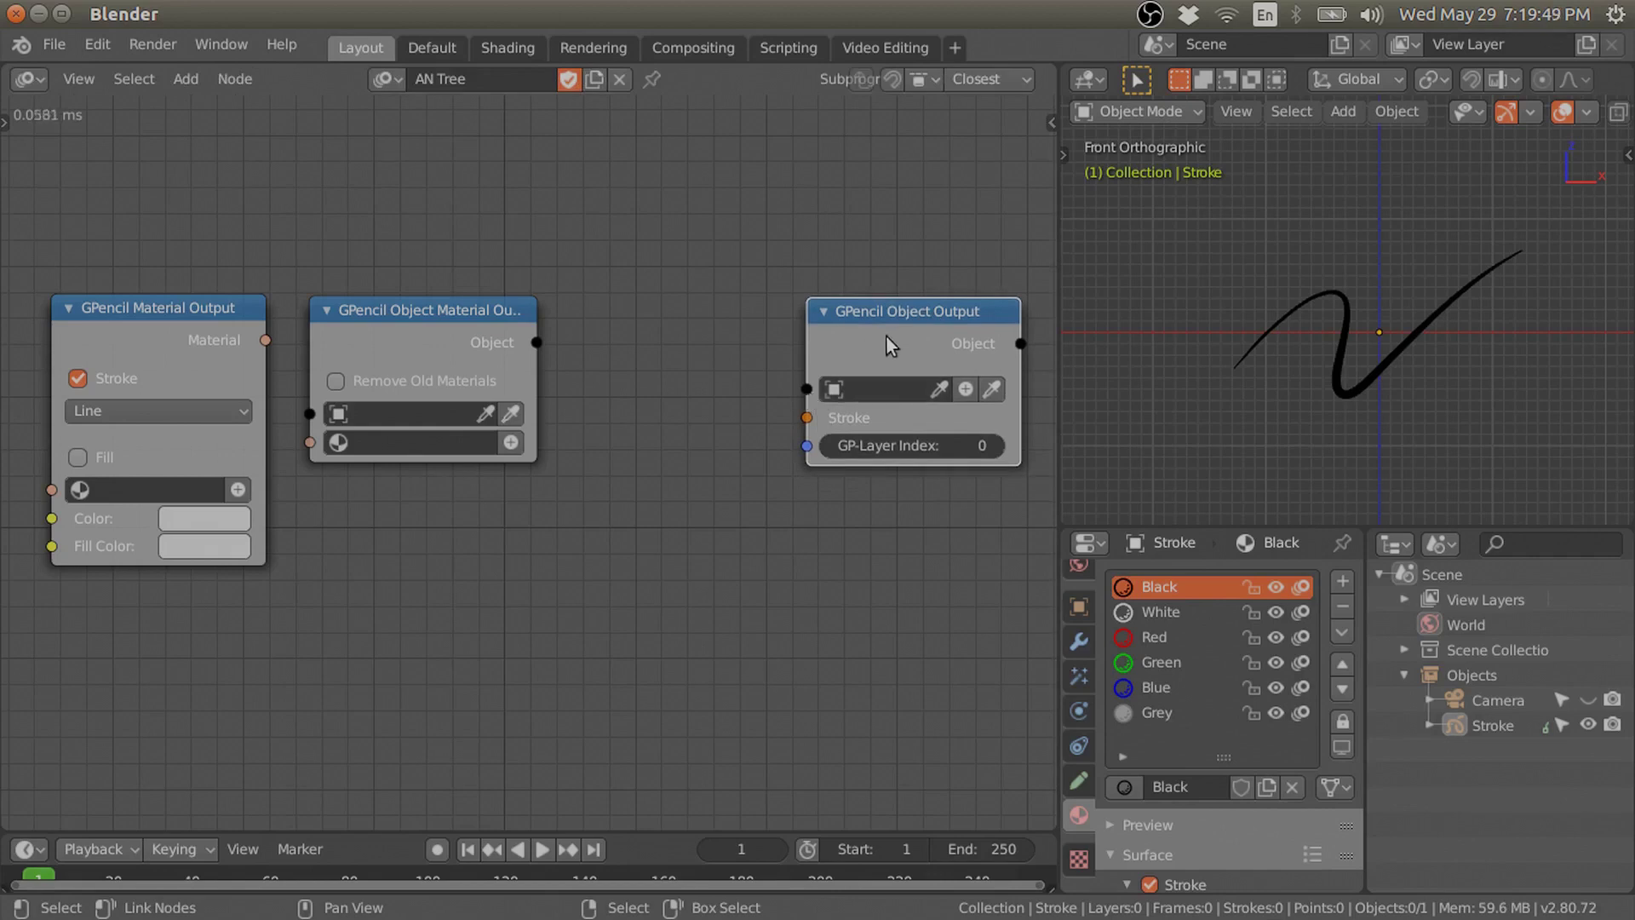
pyautogui.scroll(-4, 1148, 809)
pyautogui.click(1273, 777)
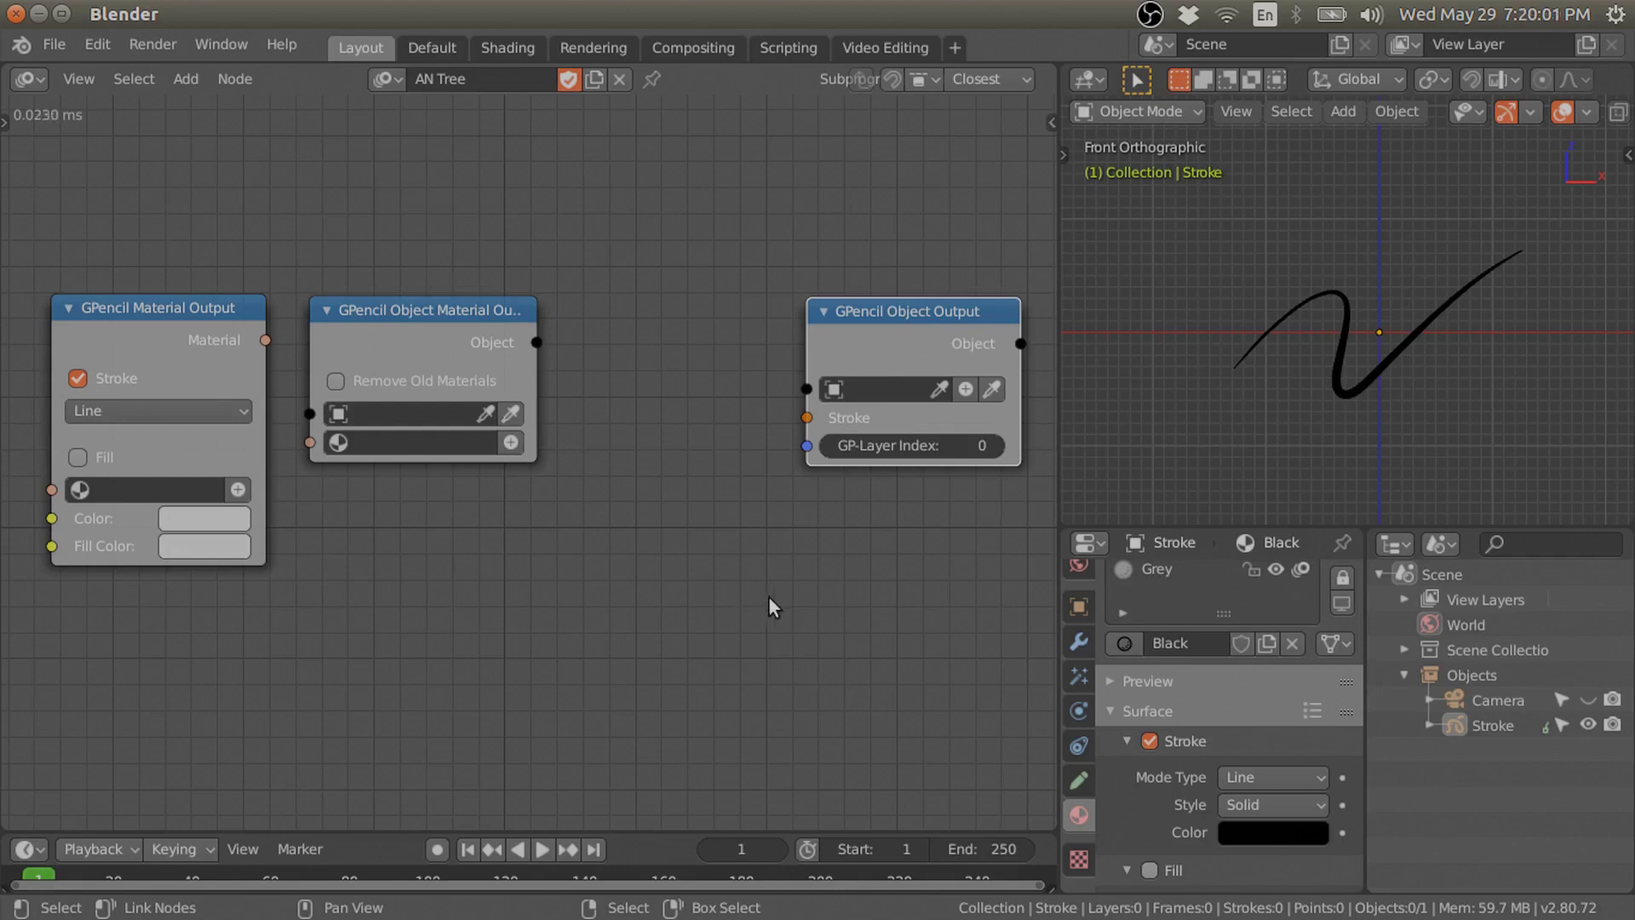
# Lower the GPencil Material Output and GPencil Object Material Output nodes, and move the GPencil Object Output node out of their way
pyautogui.moveTo(839, 545); pyautogui.dragTo(842, 577, button='middle')
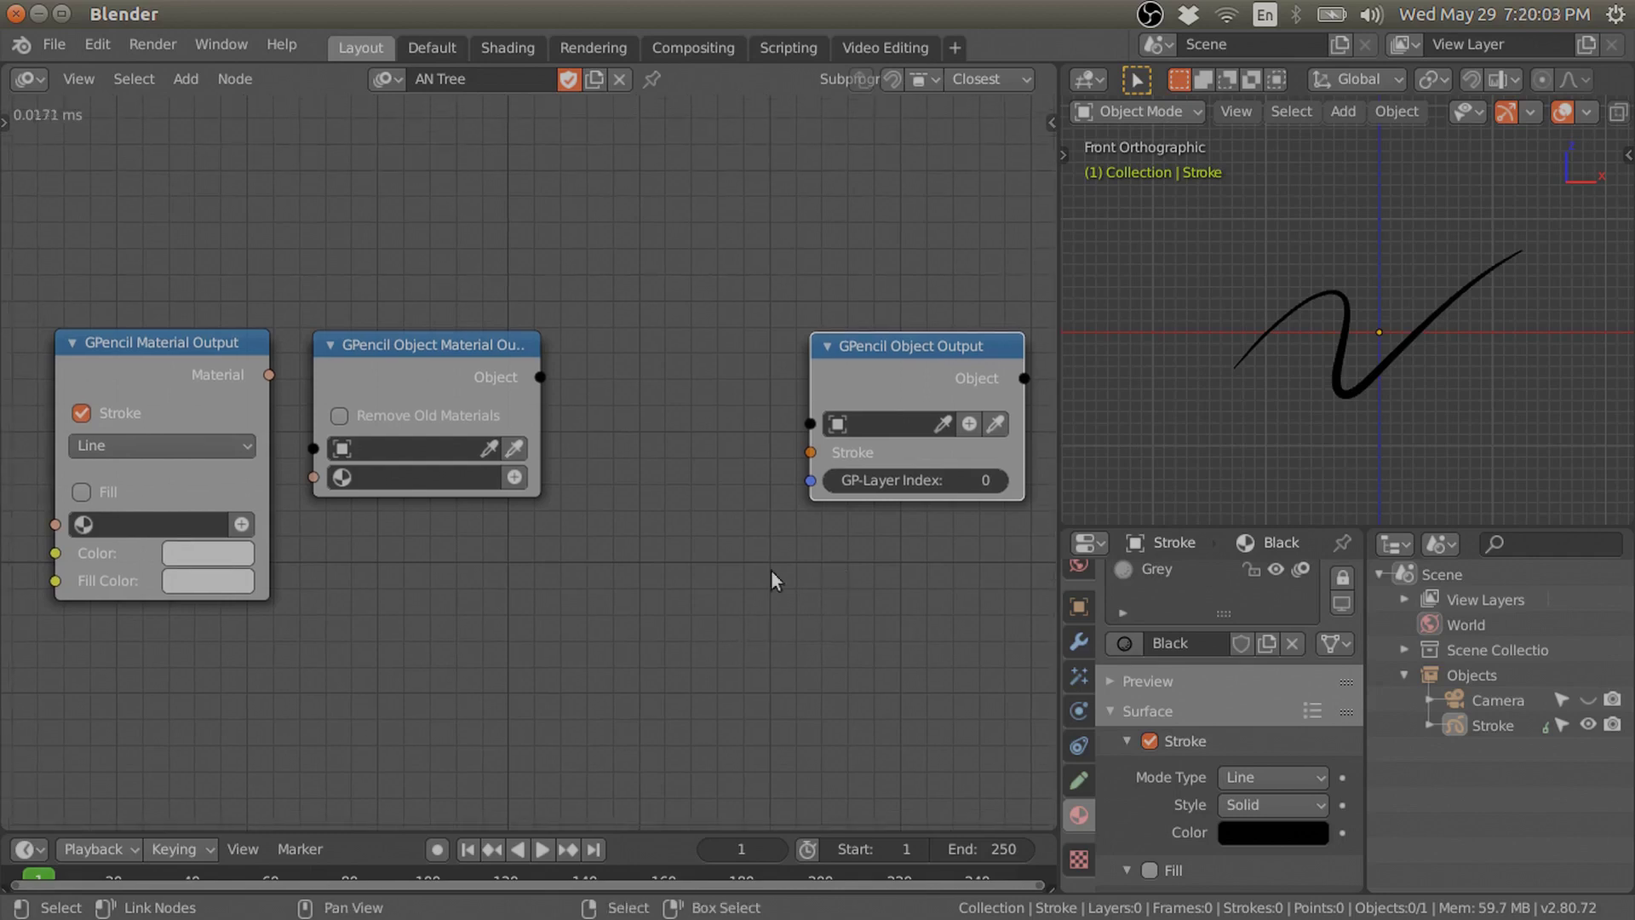
pyautogui.moveTo(256, 386); pyautogui.dragTo(252, 471)
pyautogui.moveTo(408, 341); pyautogui.dragTo(409, 433)
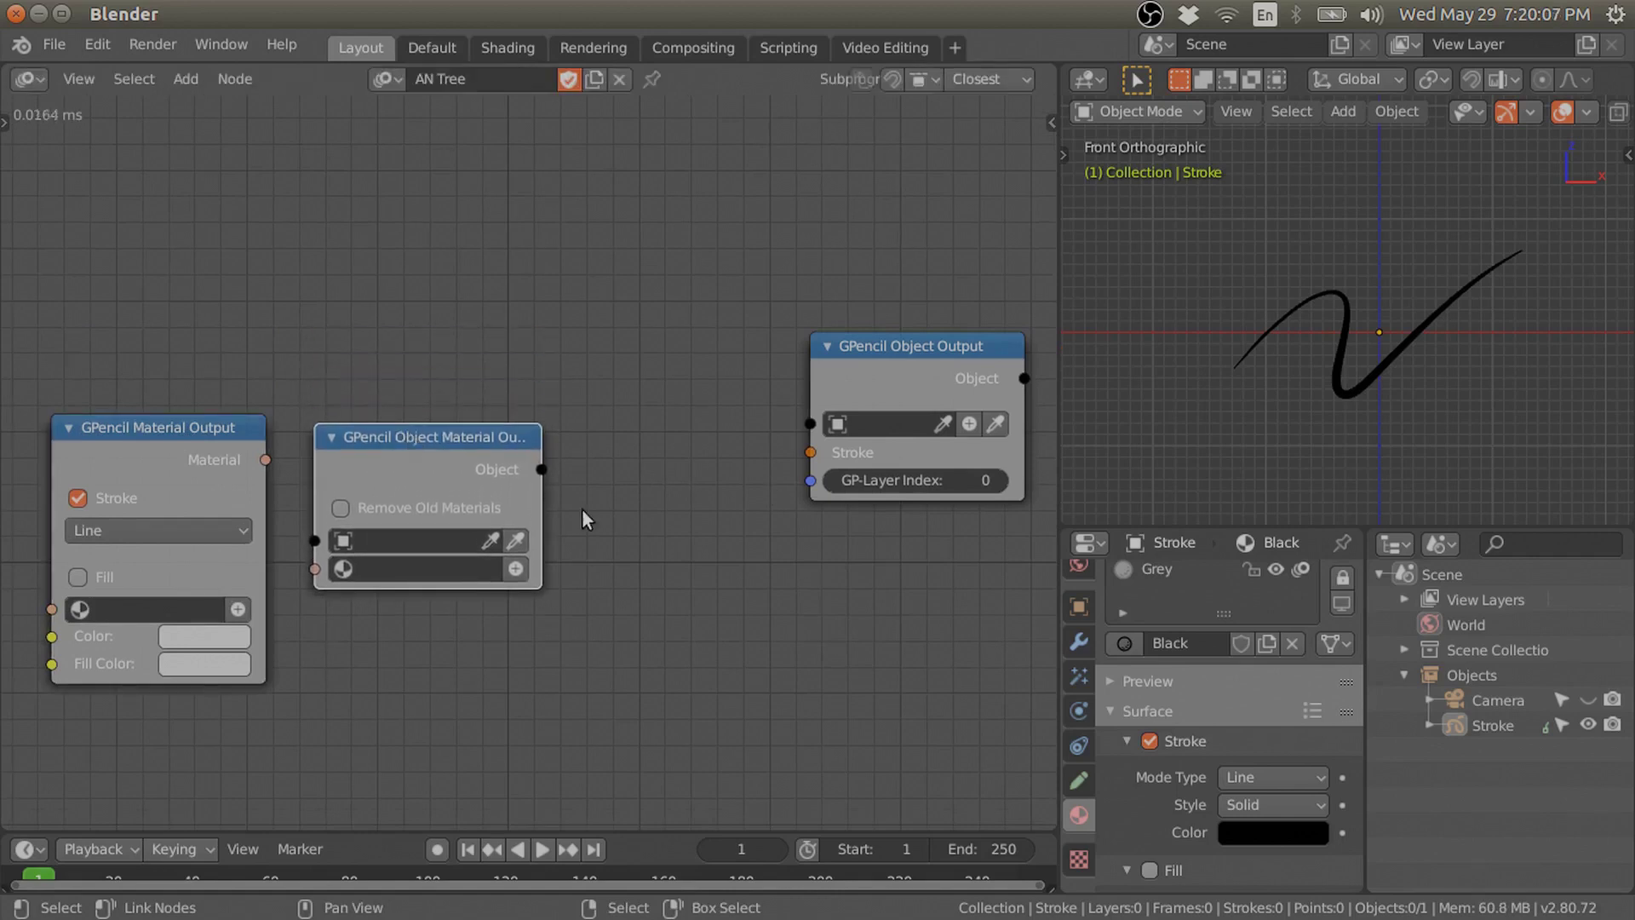
pyautogui.moveTo(593, 428); pyautogui.dragTo(669, 289, button='middle')
pyautogui.moveTo(911, 204); pyautogui.dragTo(189, 252)
pyautogui.moveTo(189, 251); pyautogui.dragTo(356, 227, button='middle')
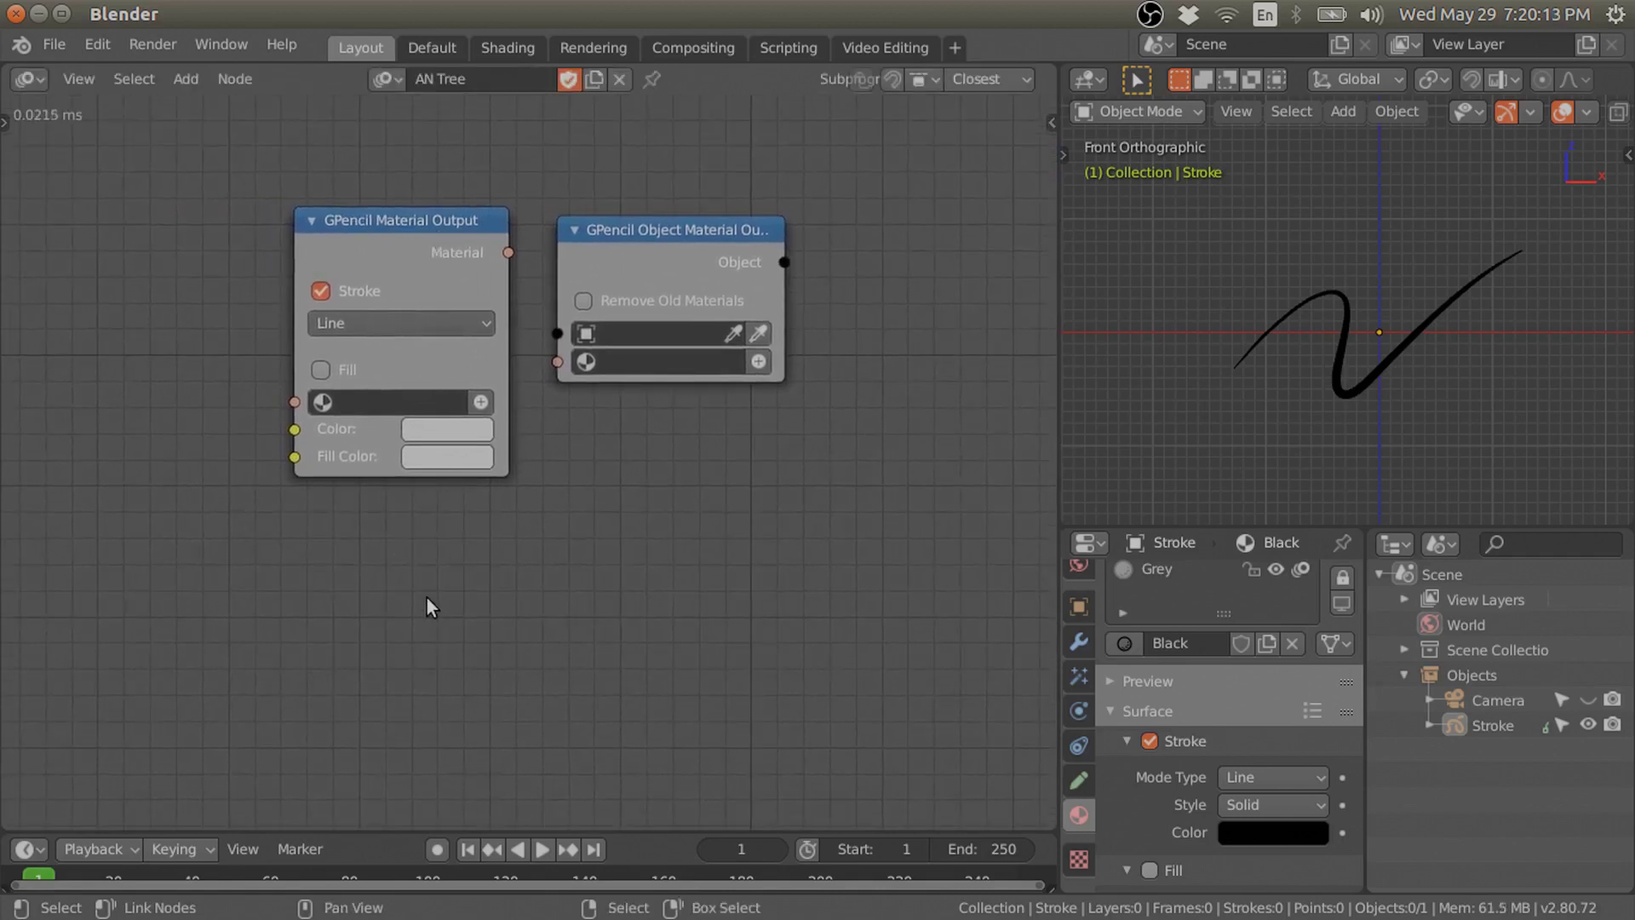
# Add a standard Material Output node below the GPencil Material Output node
pyautogui.hotkey('shift', 'a')
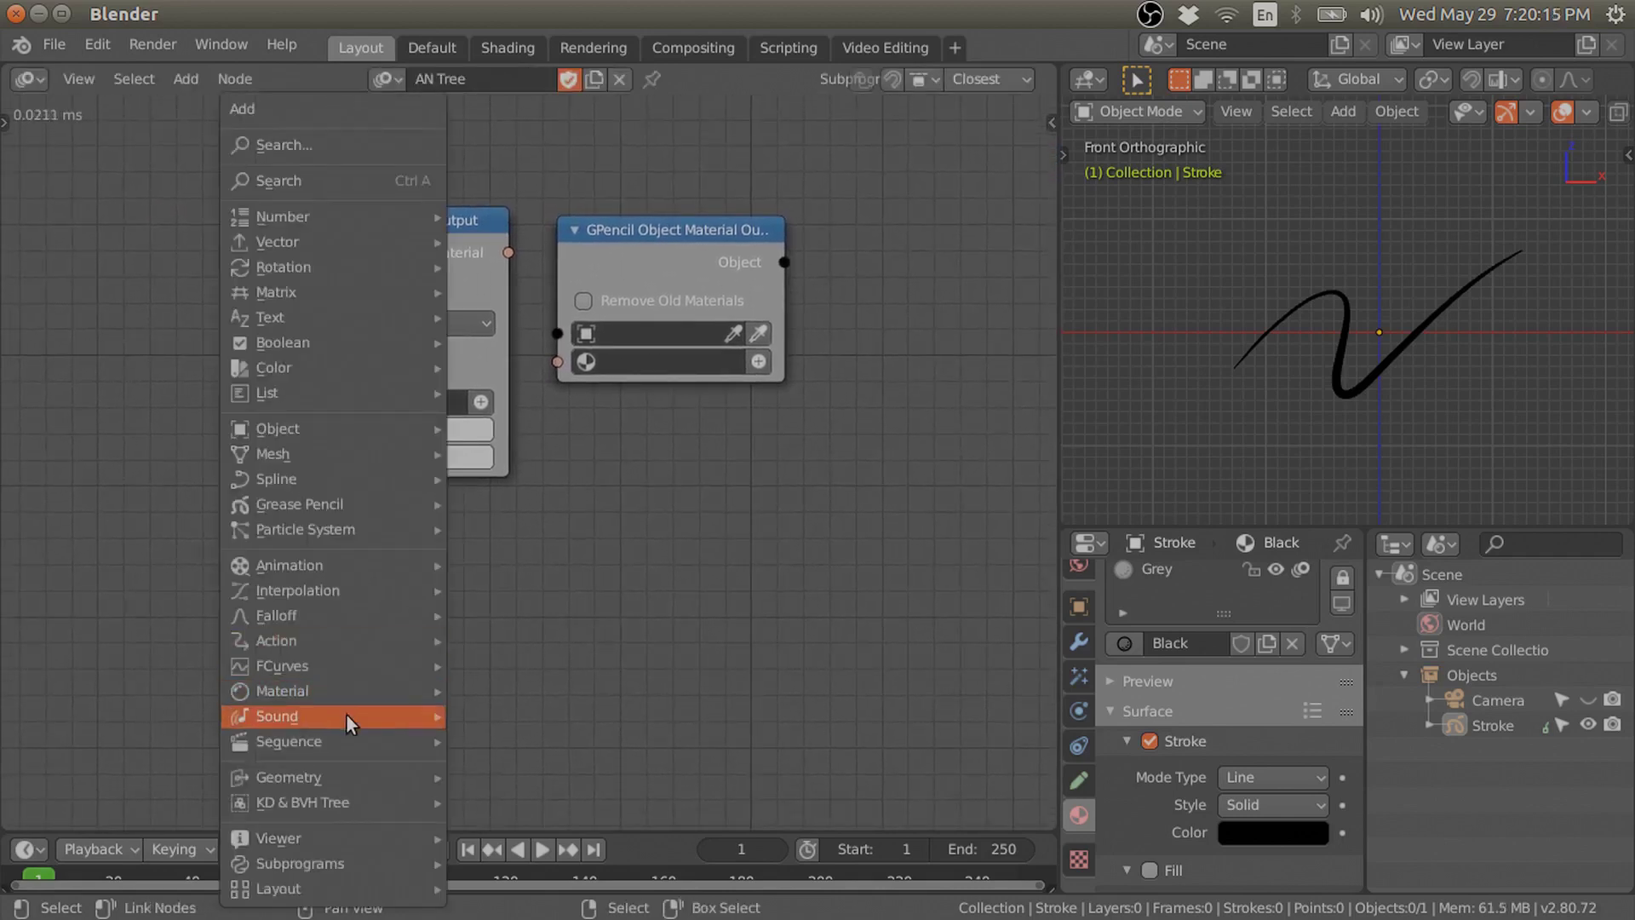
pyautogui.moveTo(255, 690)
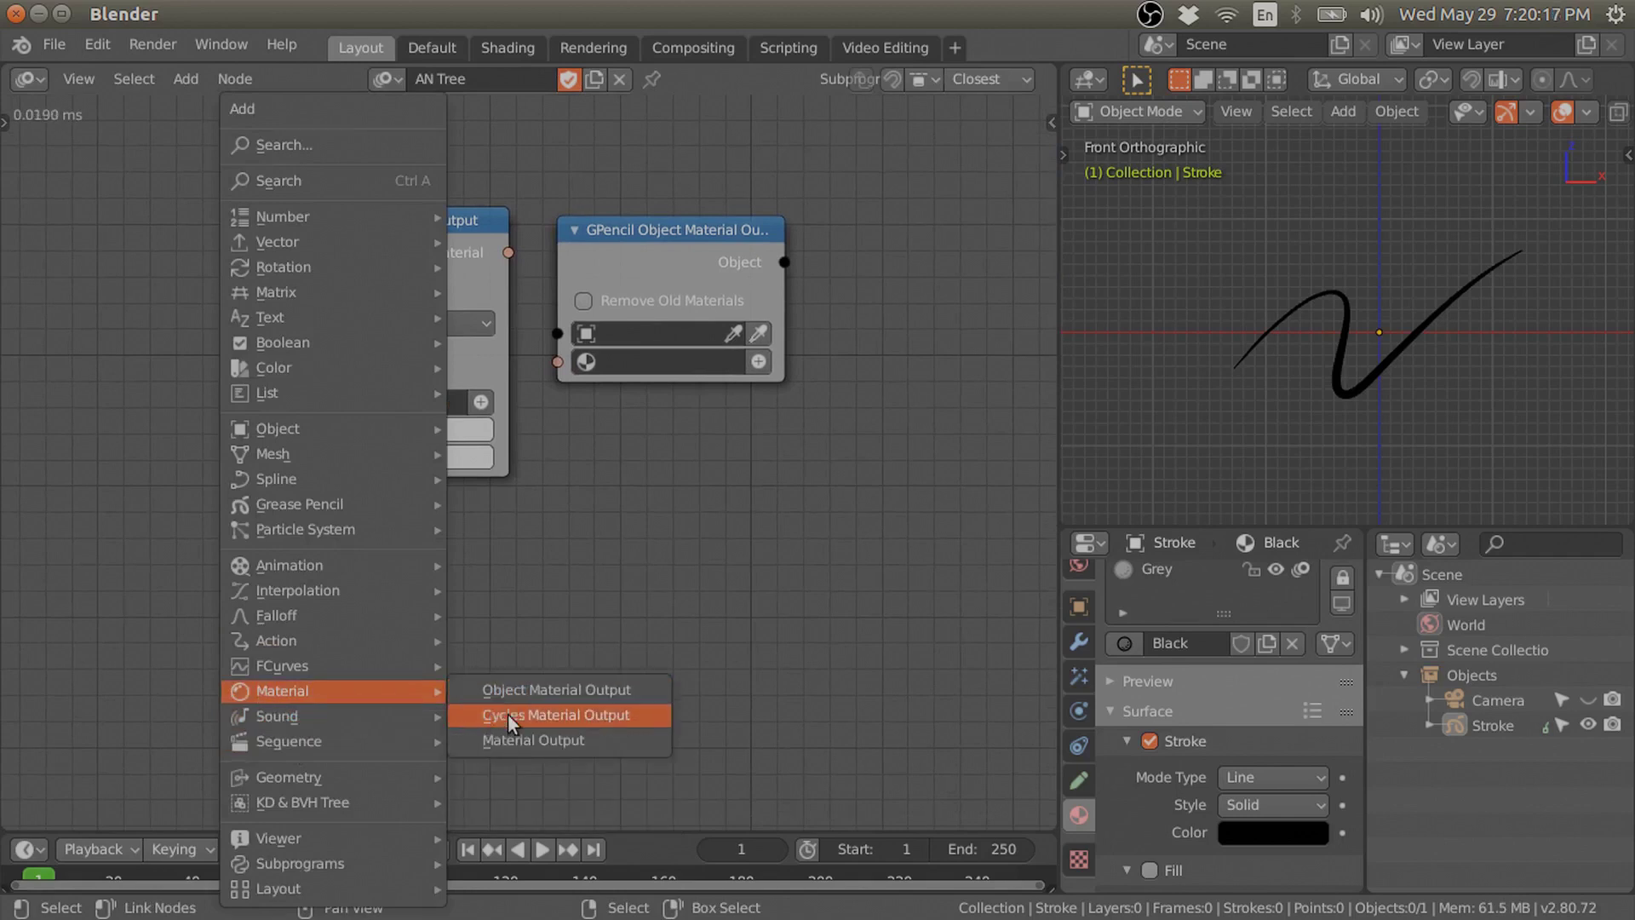
pyautogui.click(509, 736)
pyautogui.click(300, 574)
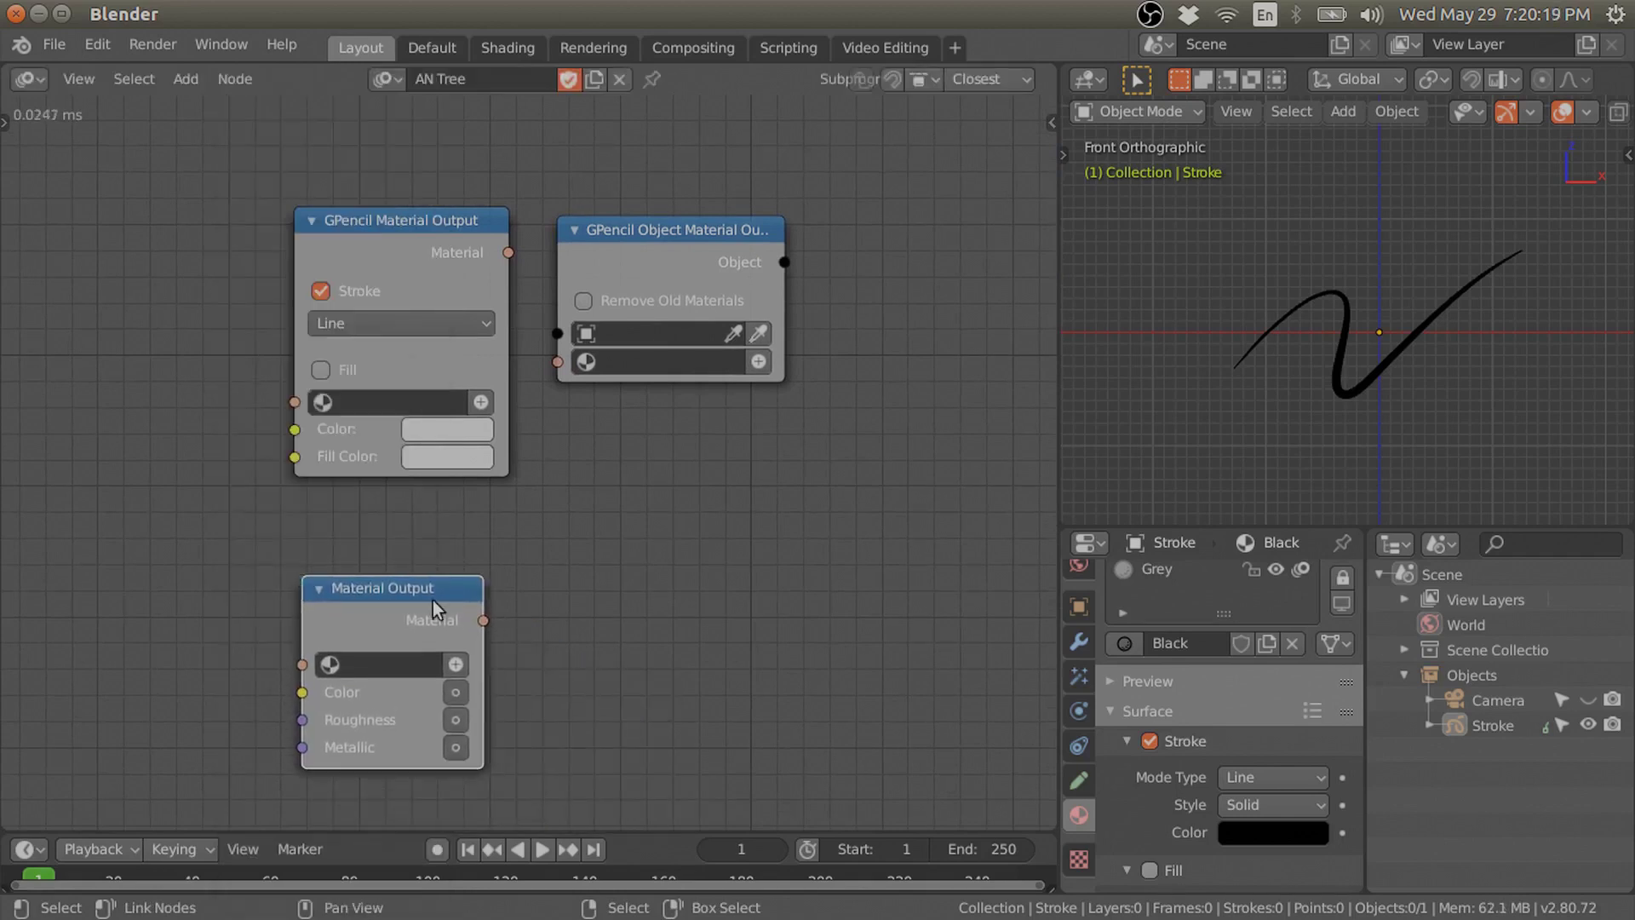
# Add an Object Material Output node beside the standard Material Output node
pyautogui.hotkey('shift', 'a')
pyautogui.moveTo(420, 638)
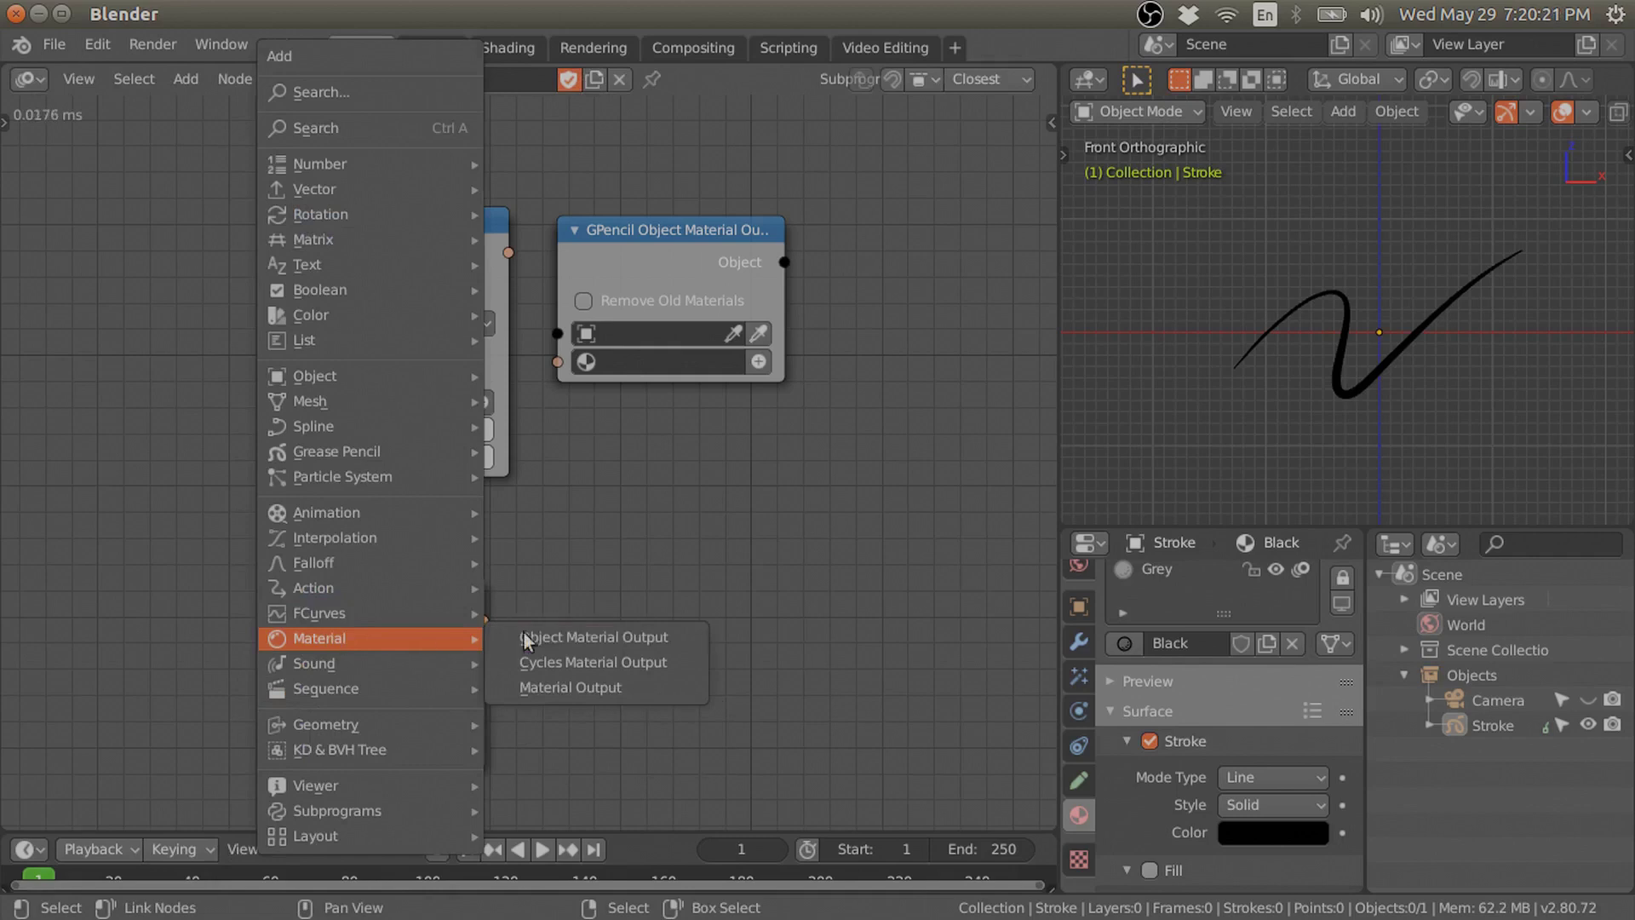
pyautogui.click(562, 636)
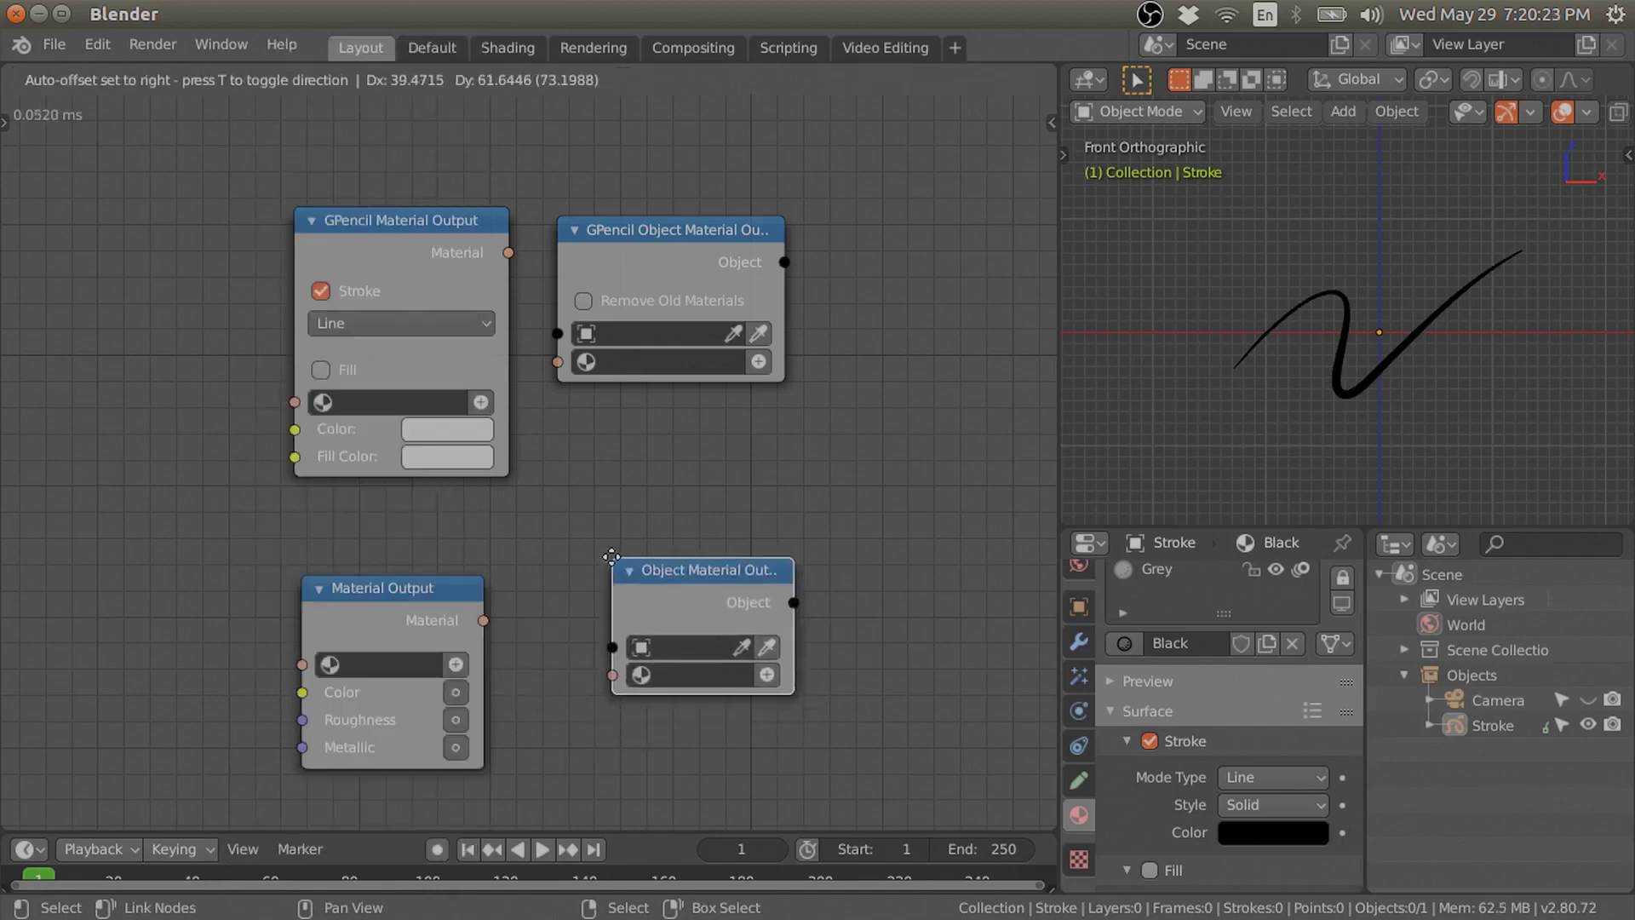
pyautogui.click(564, 581)
# Compare the pair of standard material output nodes with the pair of Grease Pencil material output nodes
pyautogui.moveTo(207, 566); pyautogui.dragTo(815, 657)
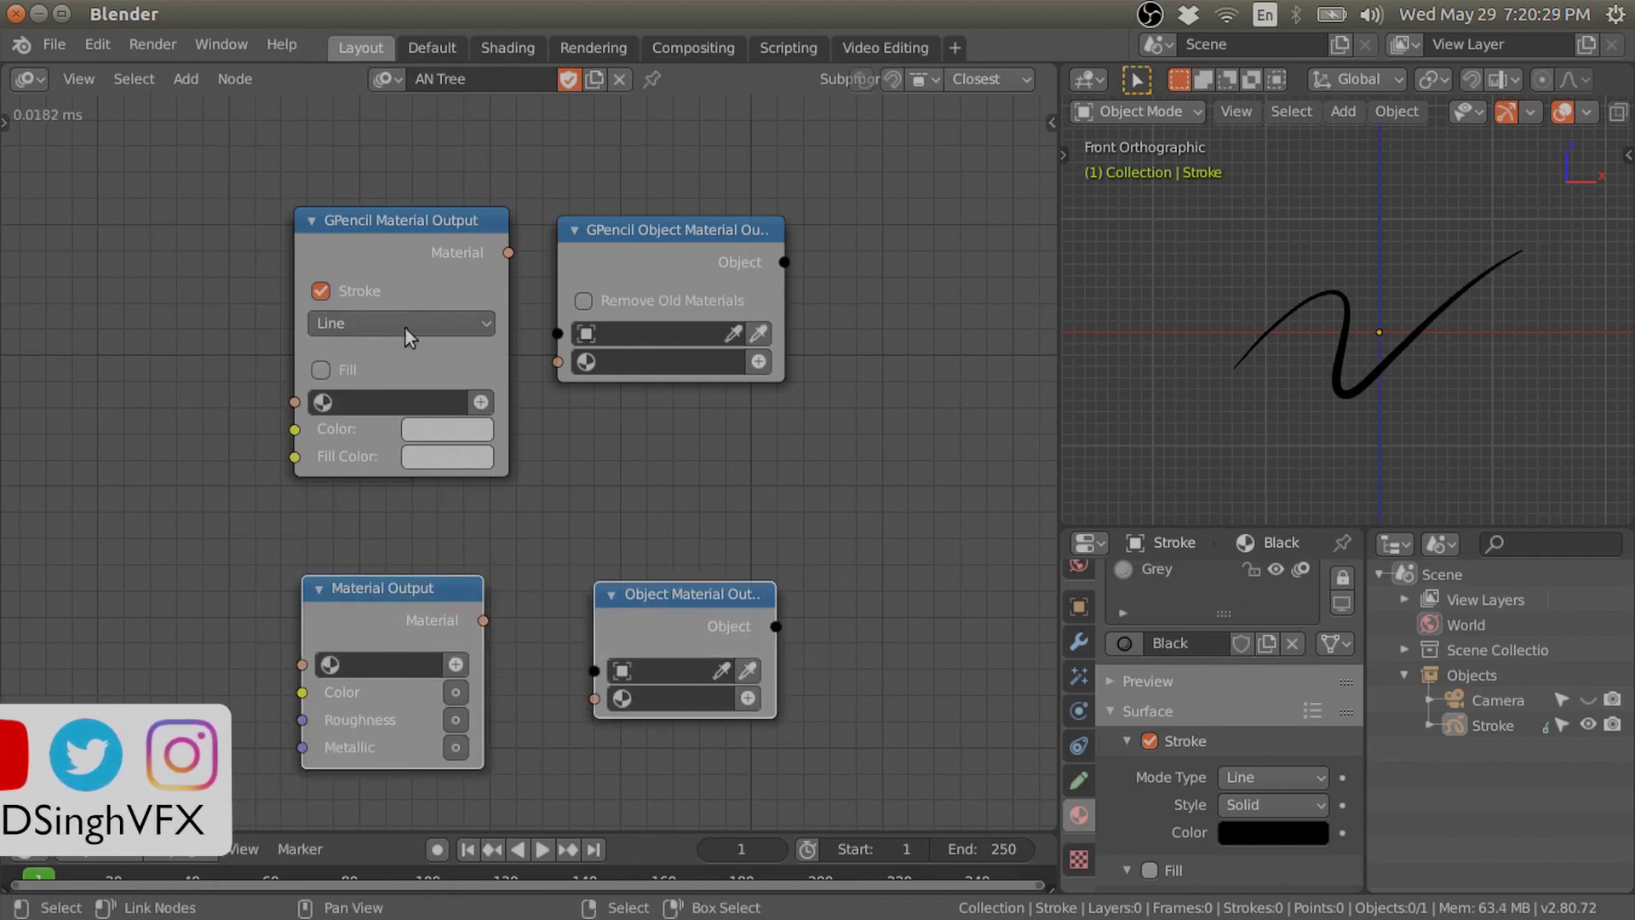
pyautogui.moveTo(230, 169); pyautogui.dragTo(843, 345)
pyautogui.click(411, 601)
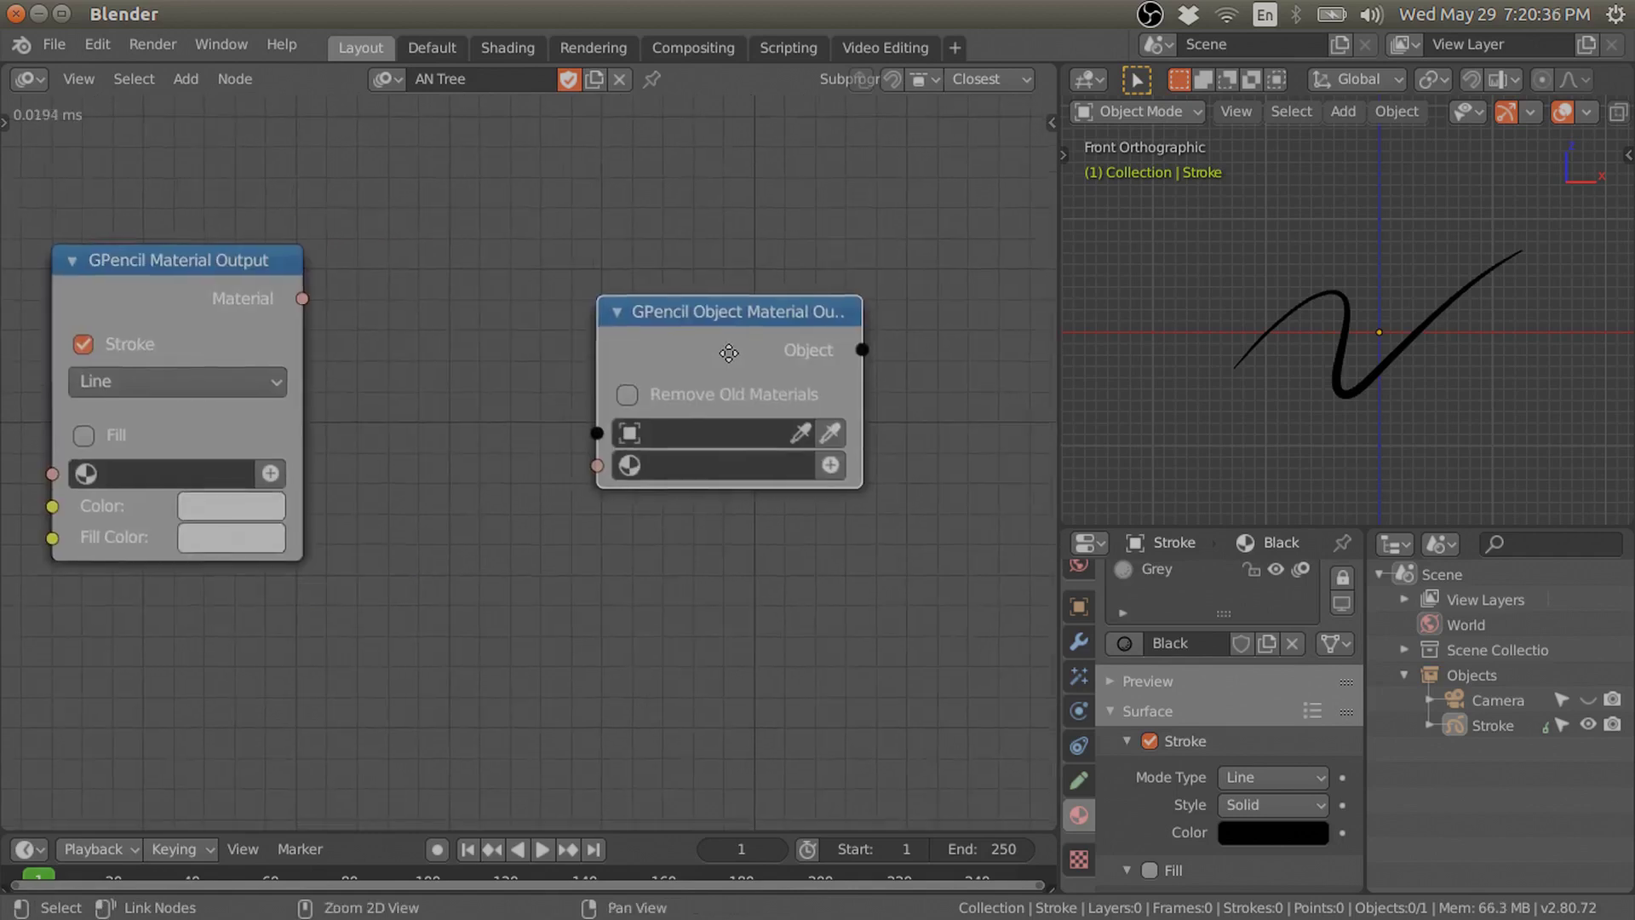
# Set the GPencil Object Material Output node's object to Stroke and create a new material in it
pyautogui.moveTo(728, 353); pyautogui.dragTo(722, 378, button='middle')
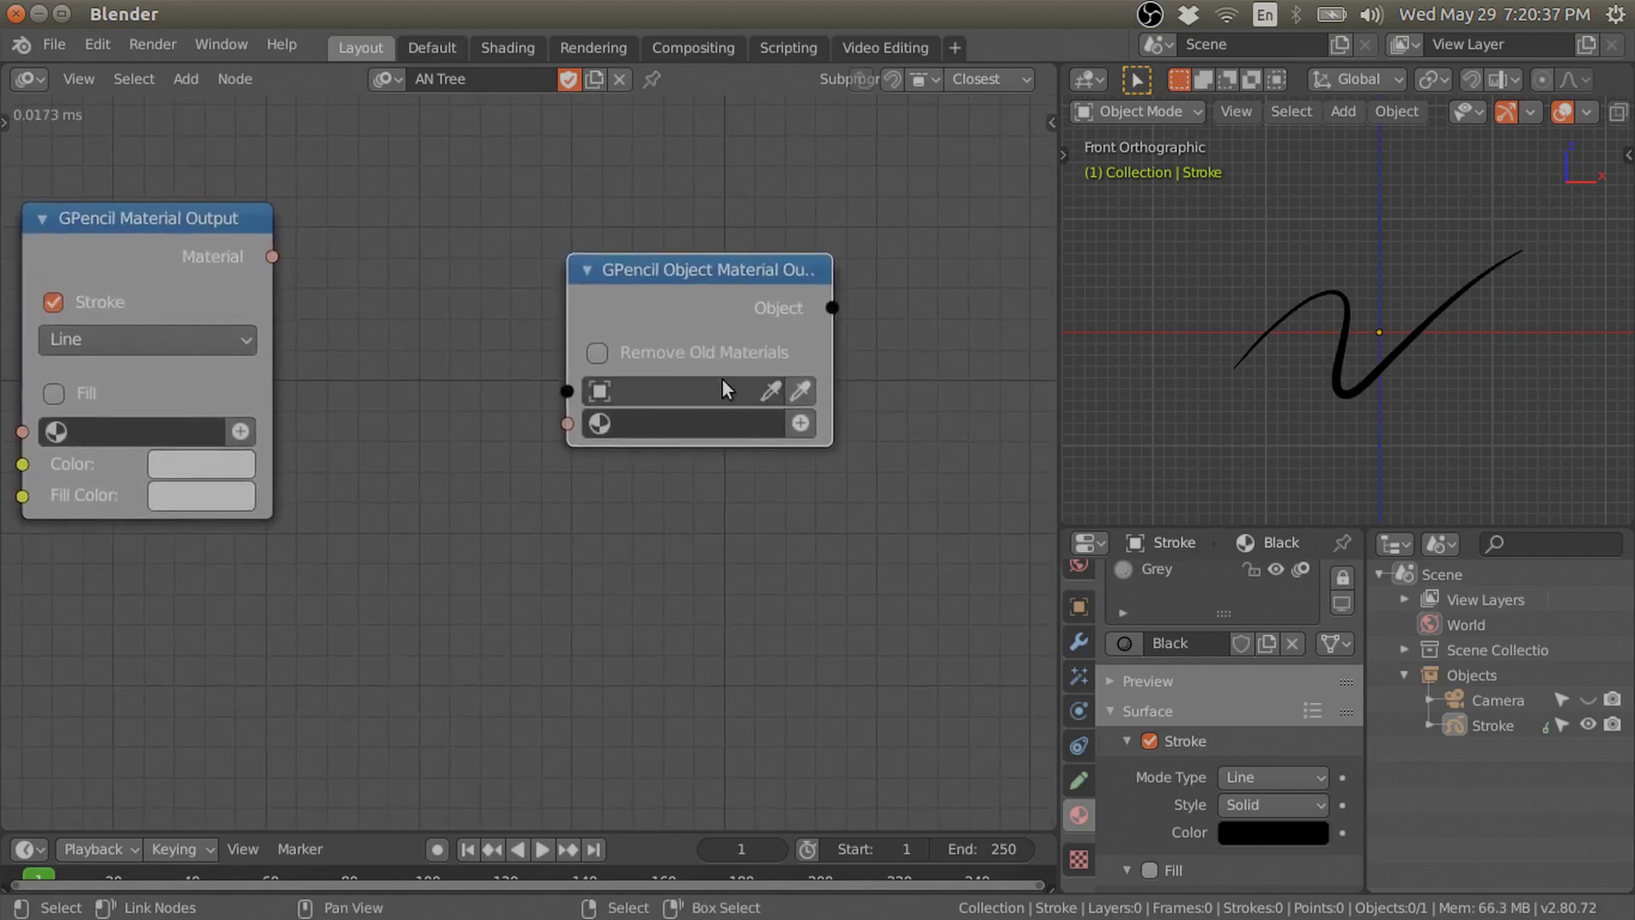
pyautogui.click(719, 387)
pyautogui.click(673, 464)
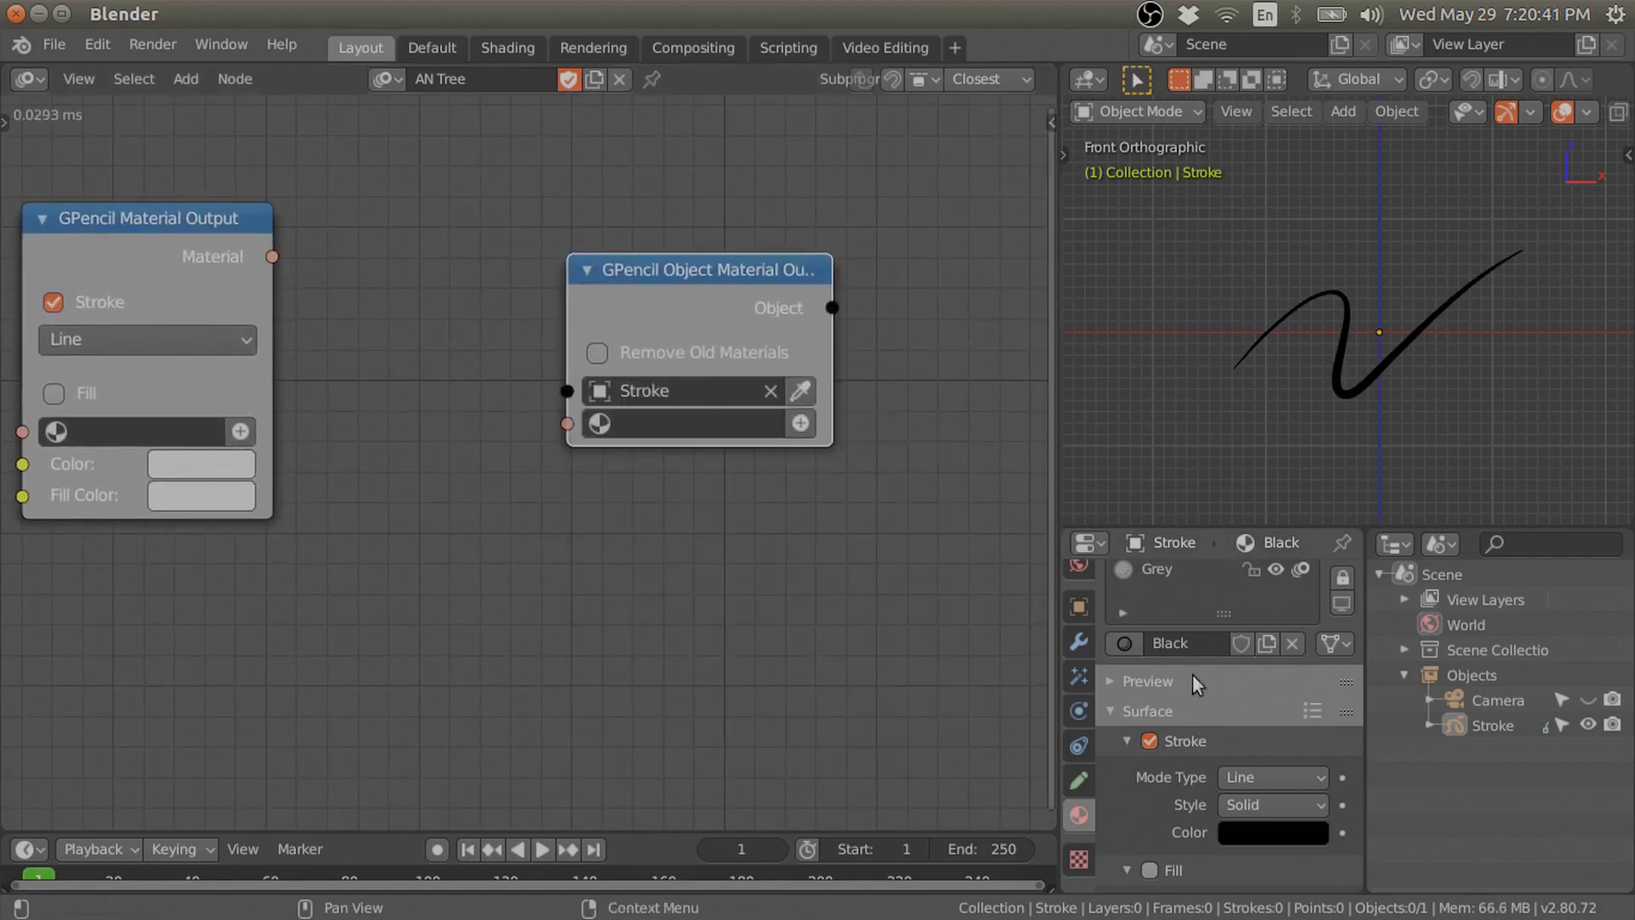
pyautogui.scroll(4, 1158, 688)
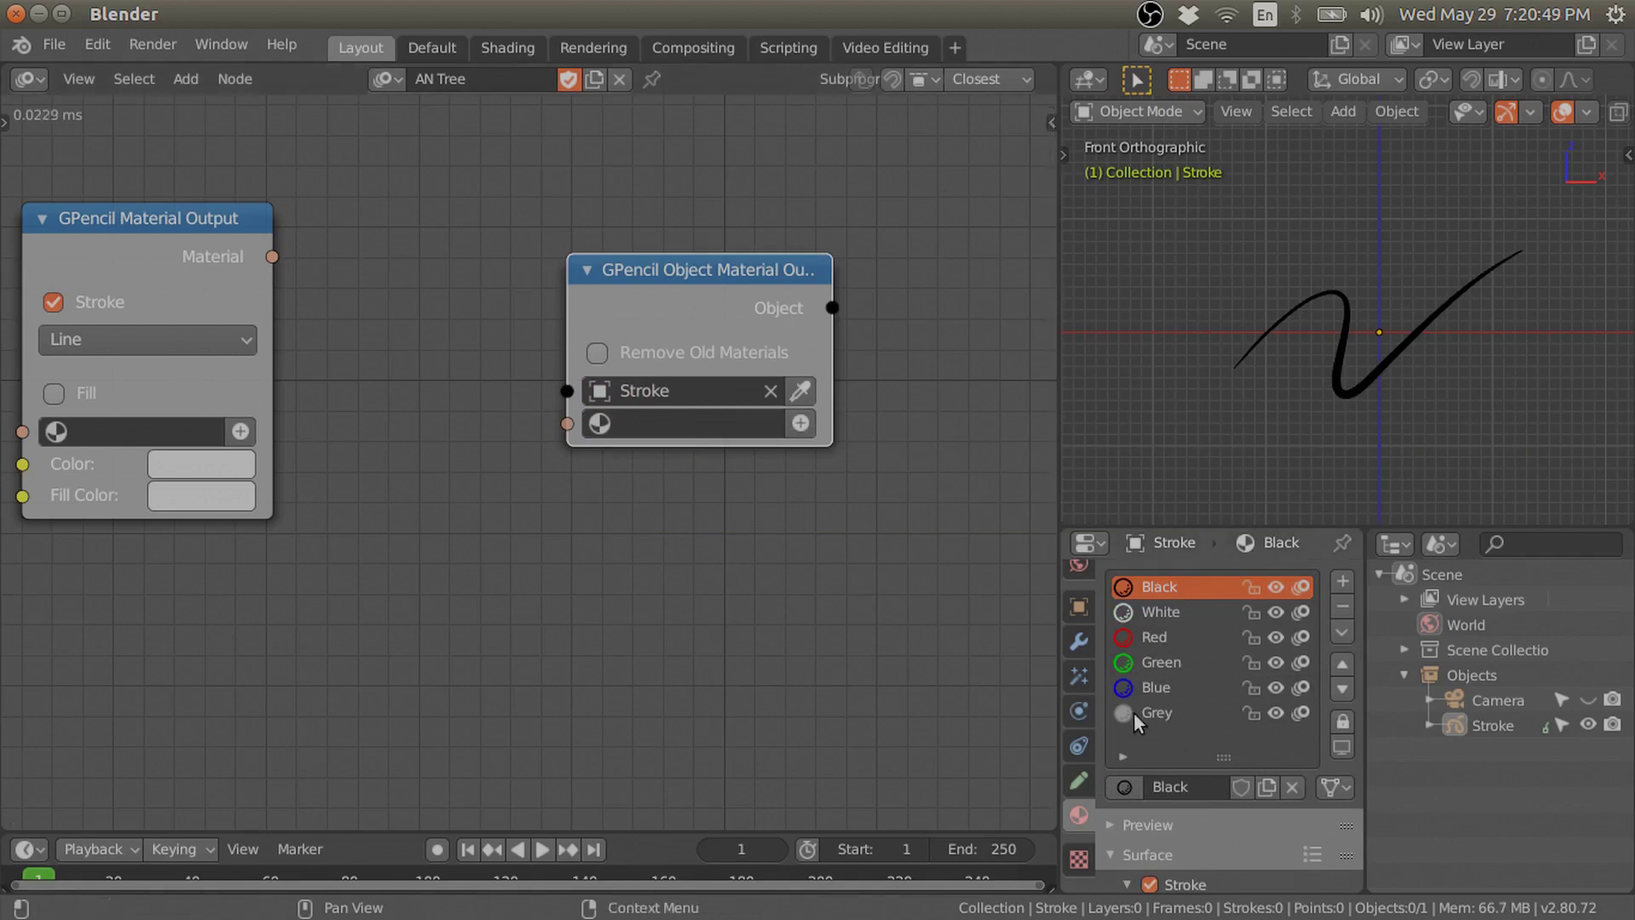
pyautogui.click(797, 431)
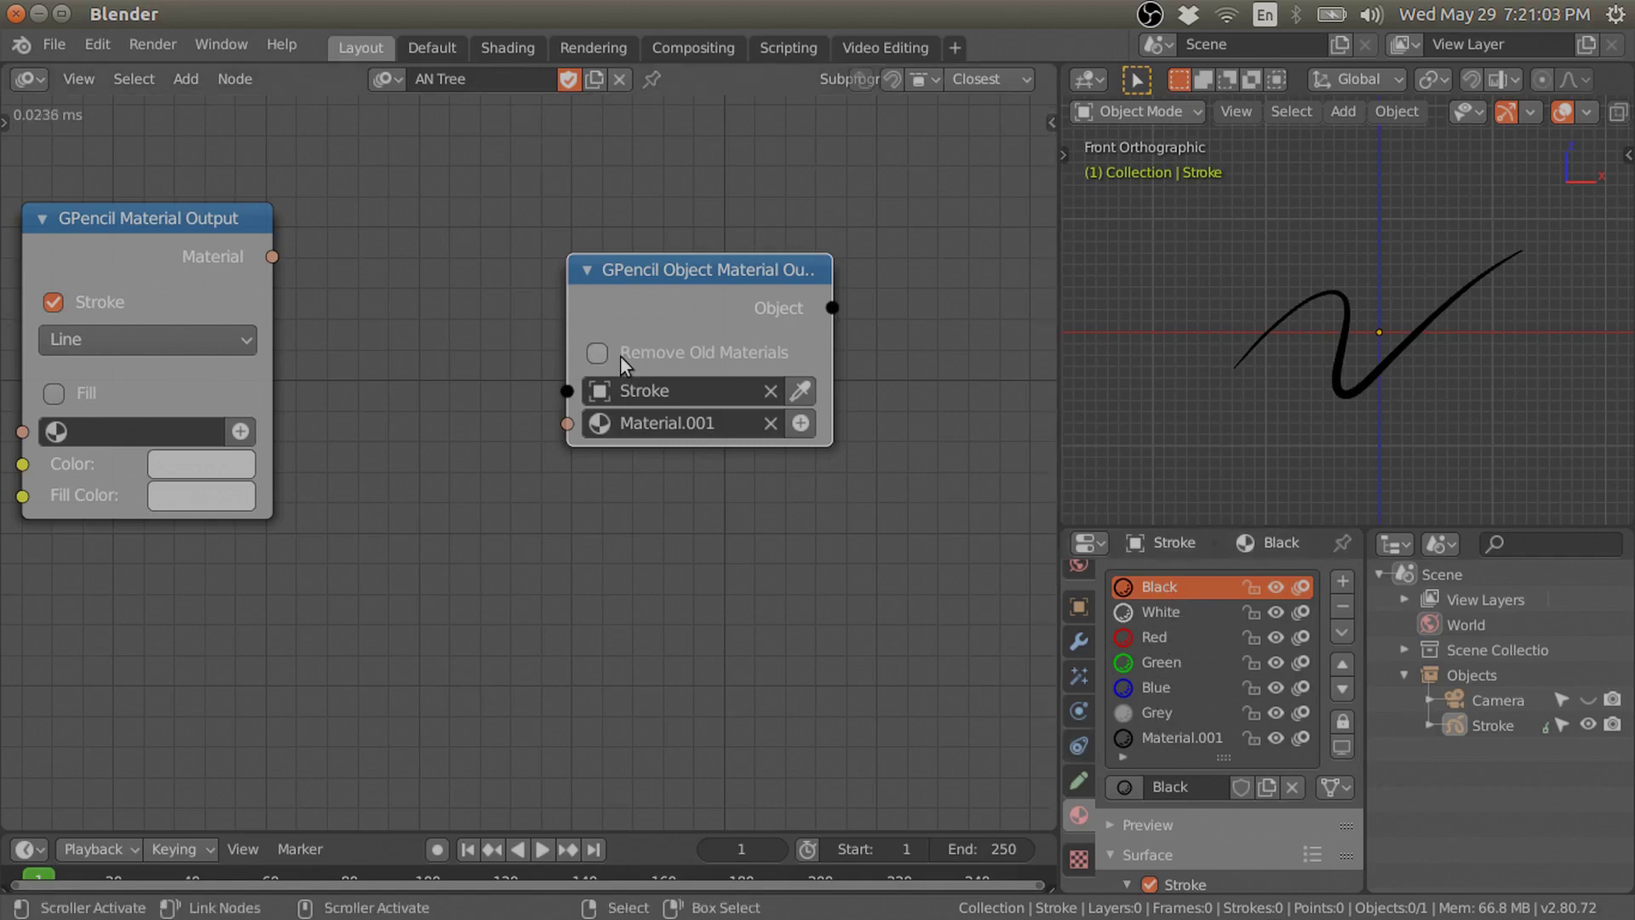
# Clear the Stroke object's old materials by switching Remove Old Materials on and back off in the GPencil Object Material Output node
pyautogui.click(597, 353)
pyautogui.click(597, 353)
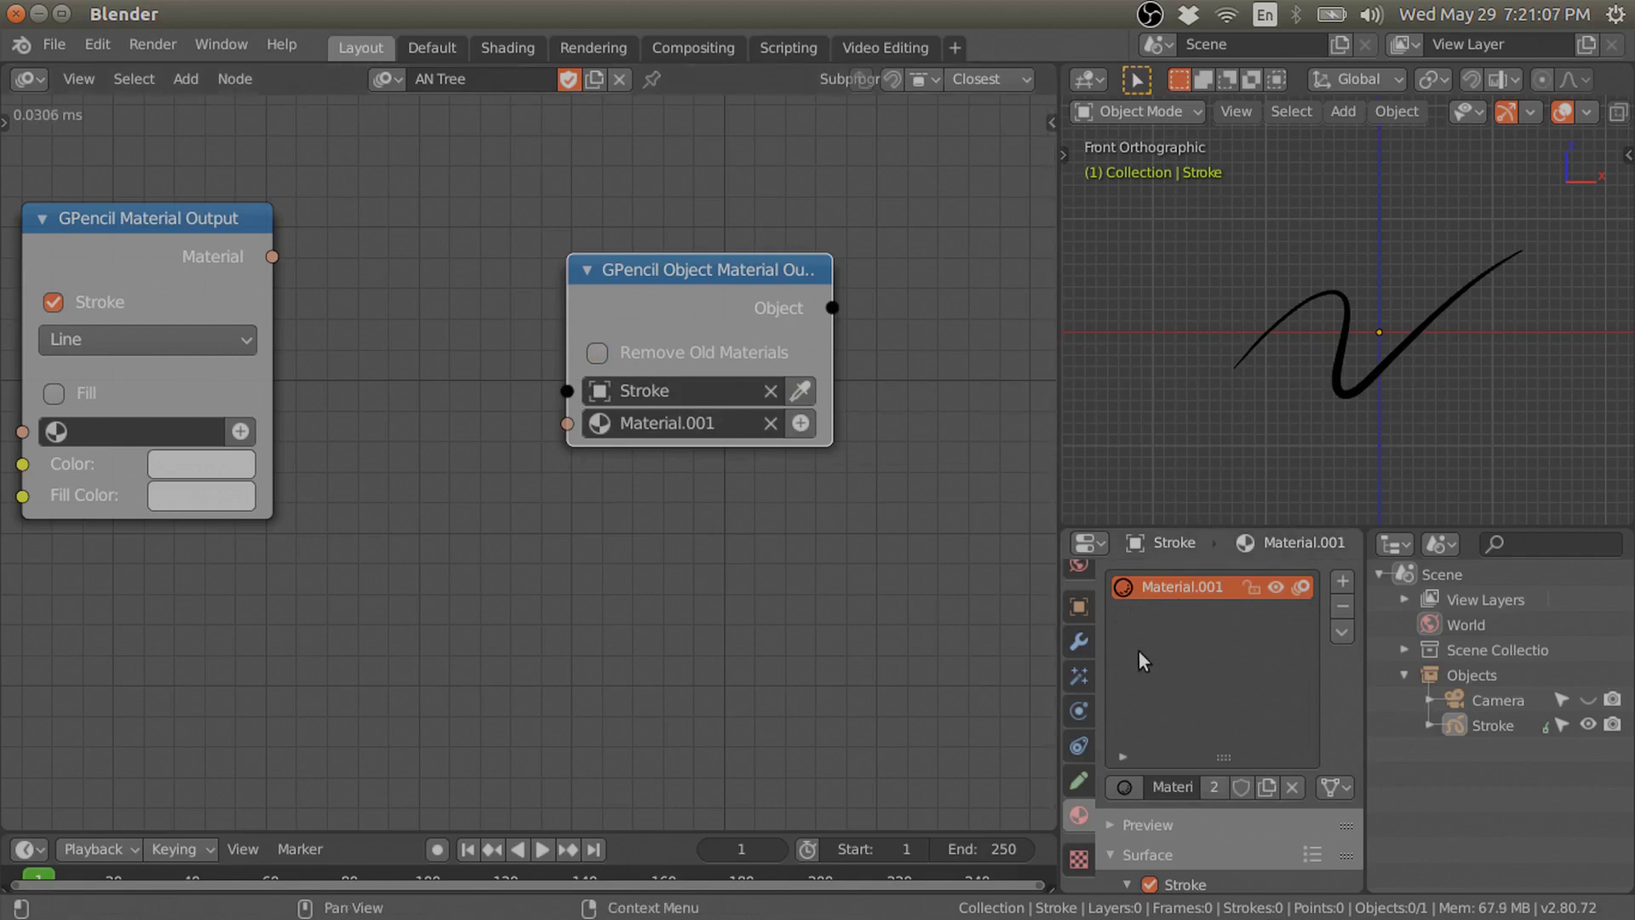
pyautogui.moveTo(568, 424); pyautogui.dragTo(568, 496)
pyautogui.moveTo(558, 439); pyautogui.dragTo(566, 430)
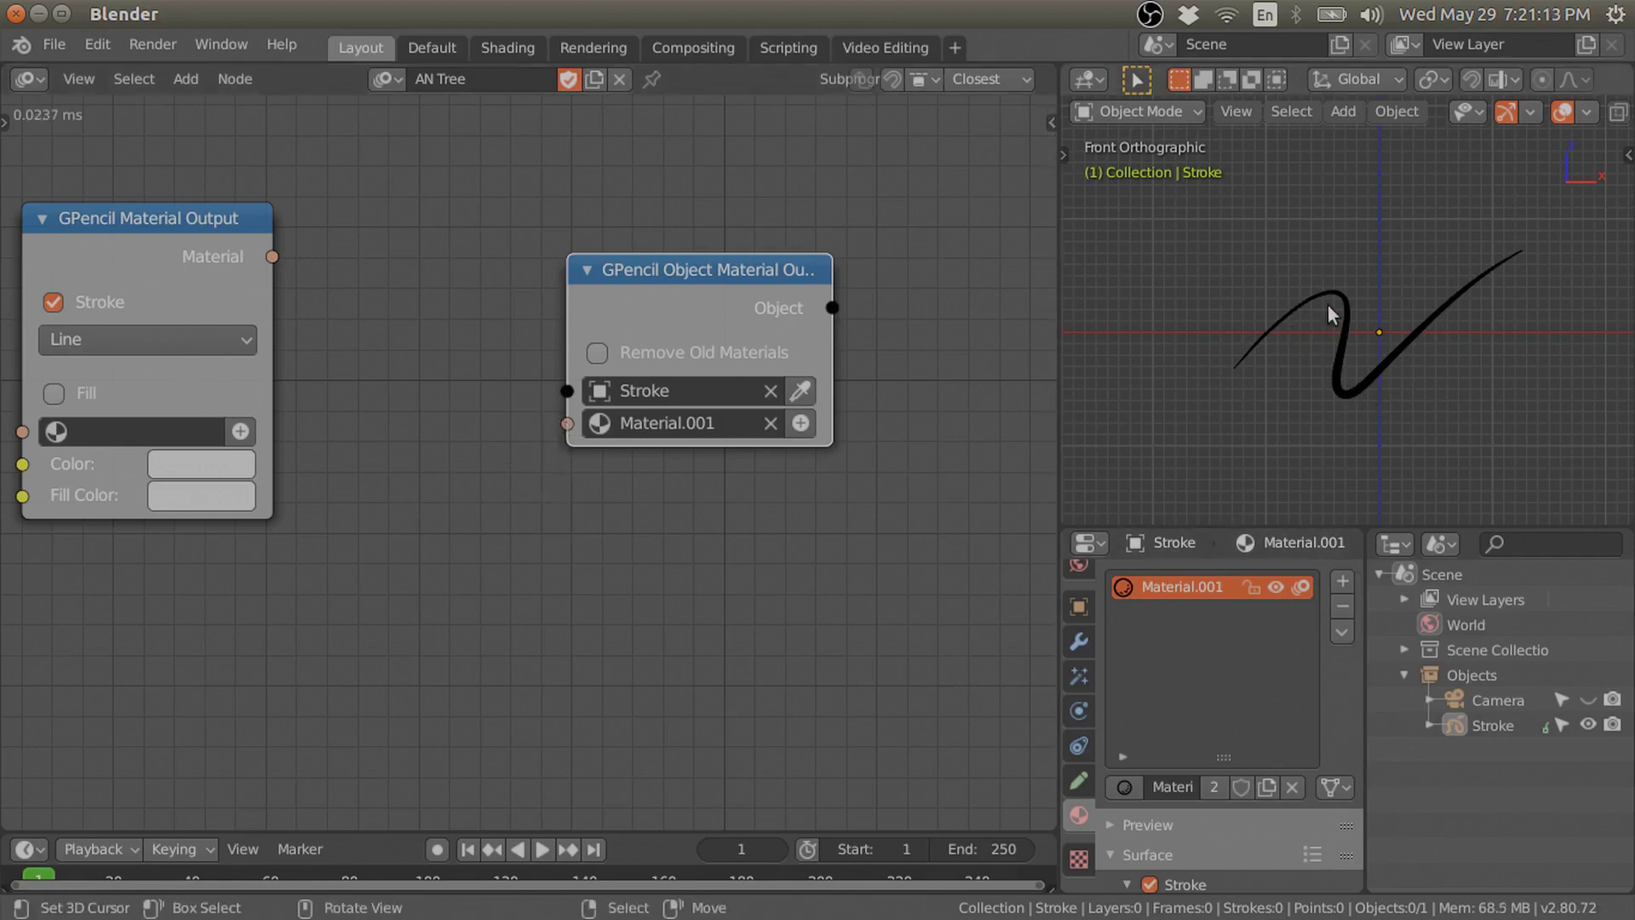
pyautogui.scroll(1, 639, 528)
pyautogui.moveTo(638, 528); pyautogui.dragTo(671, 519, button='middle')
pyautogui.moveTo(685, 293); pyautogui.dragTo(705, 318)
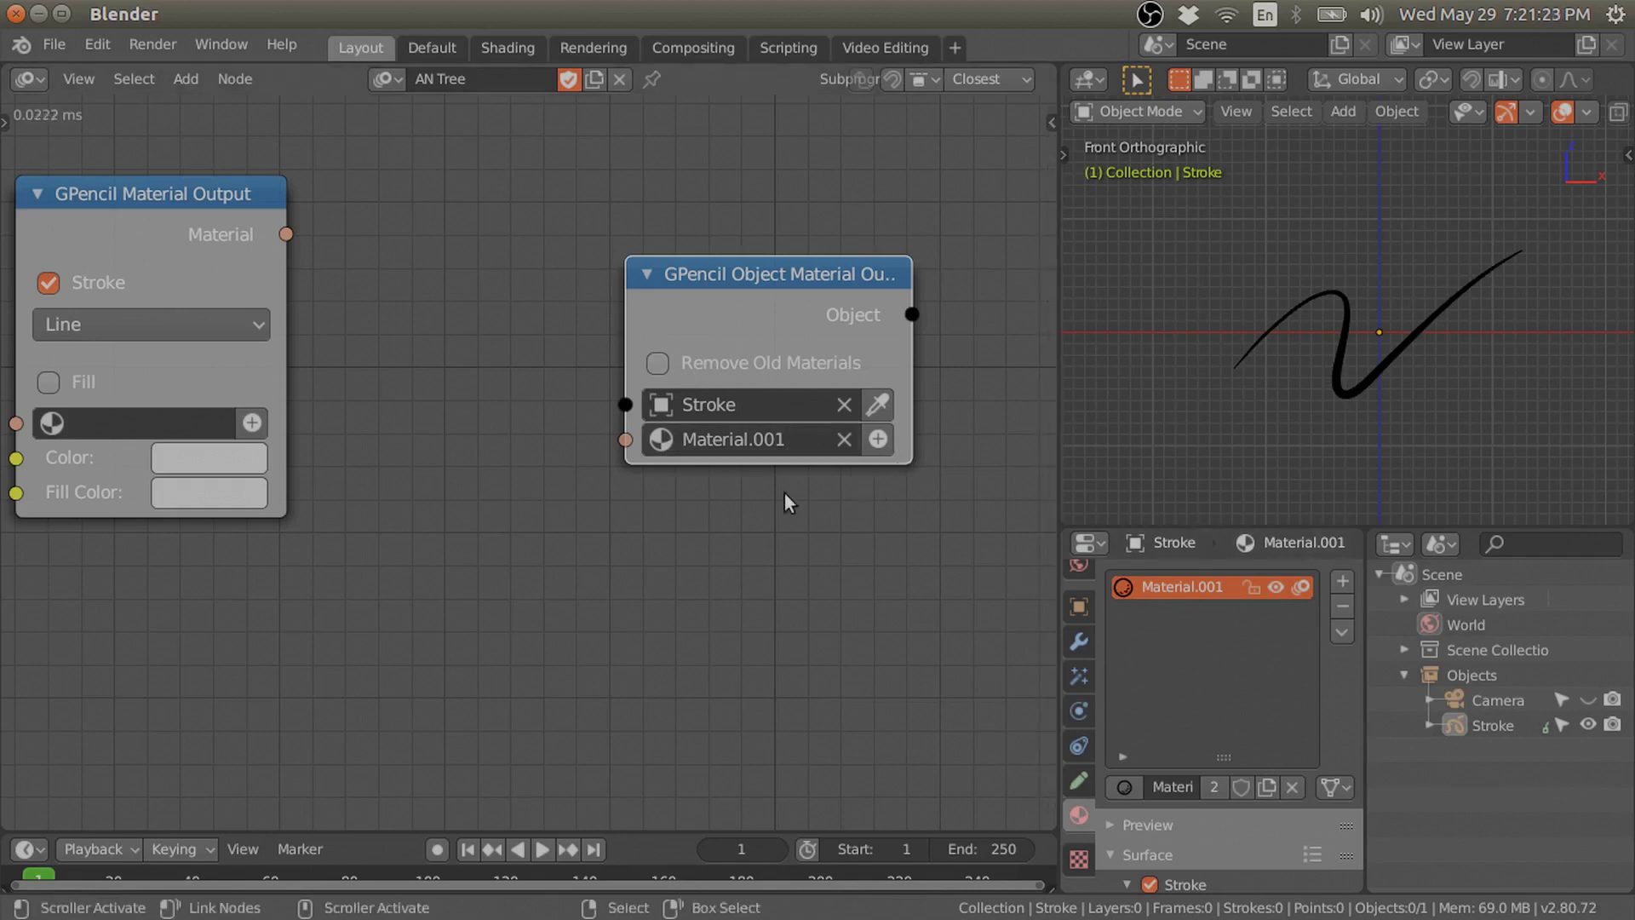
# Add a Grease Pencil Material Index node below the GPencil Object Material Output node and widen it to show its full title
pyautogui.hotkey('shift', 'a')
pyautogui.moveTo(508, 542)
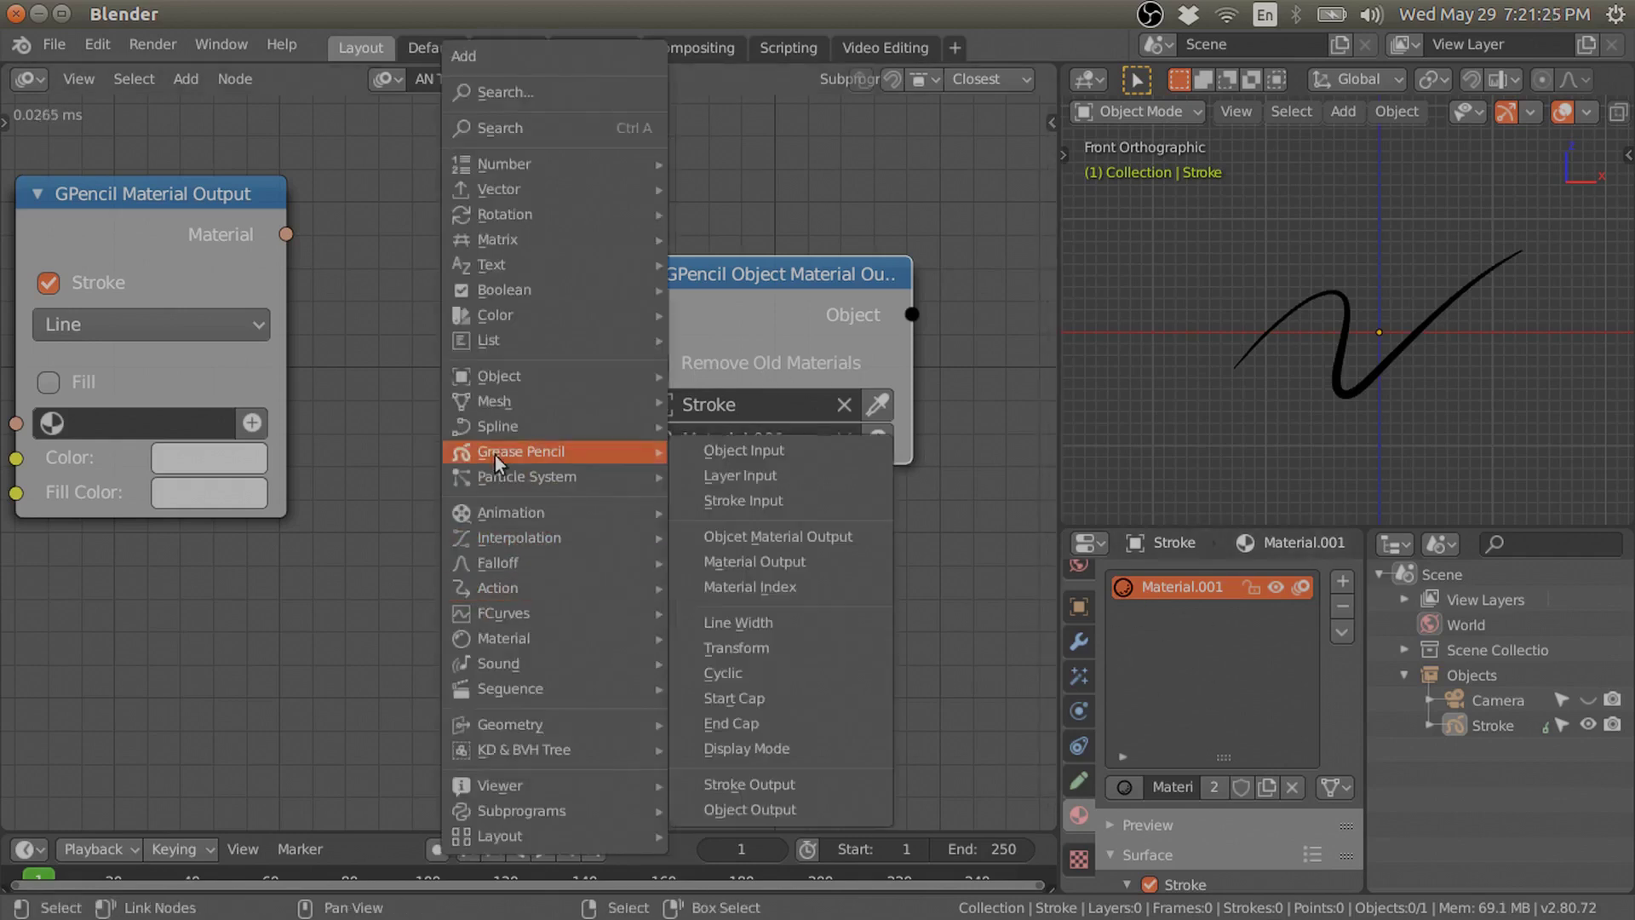
pyautogui.click(750, 587)
pyautogui.click(502, 525)
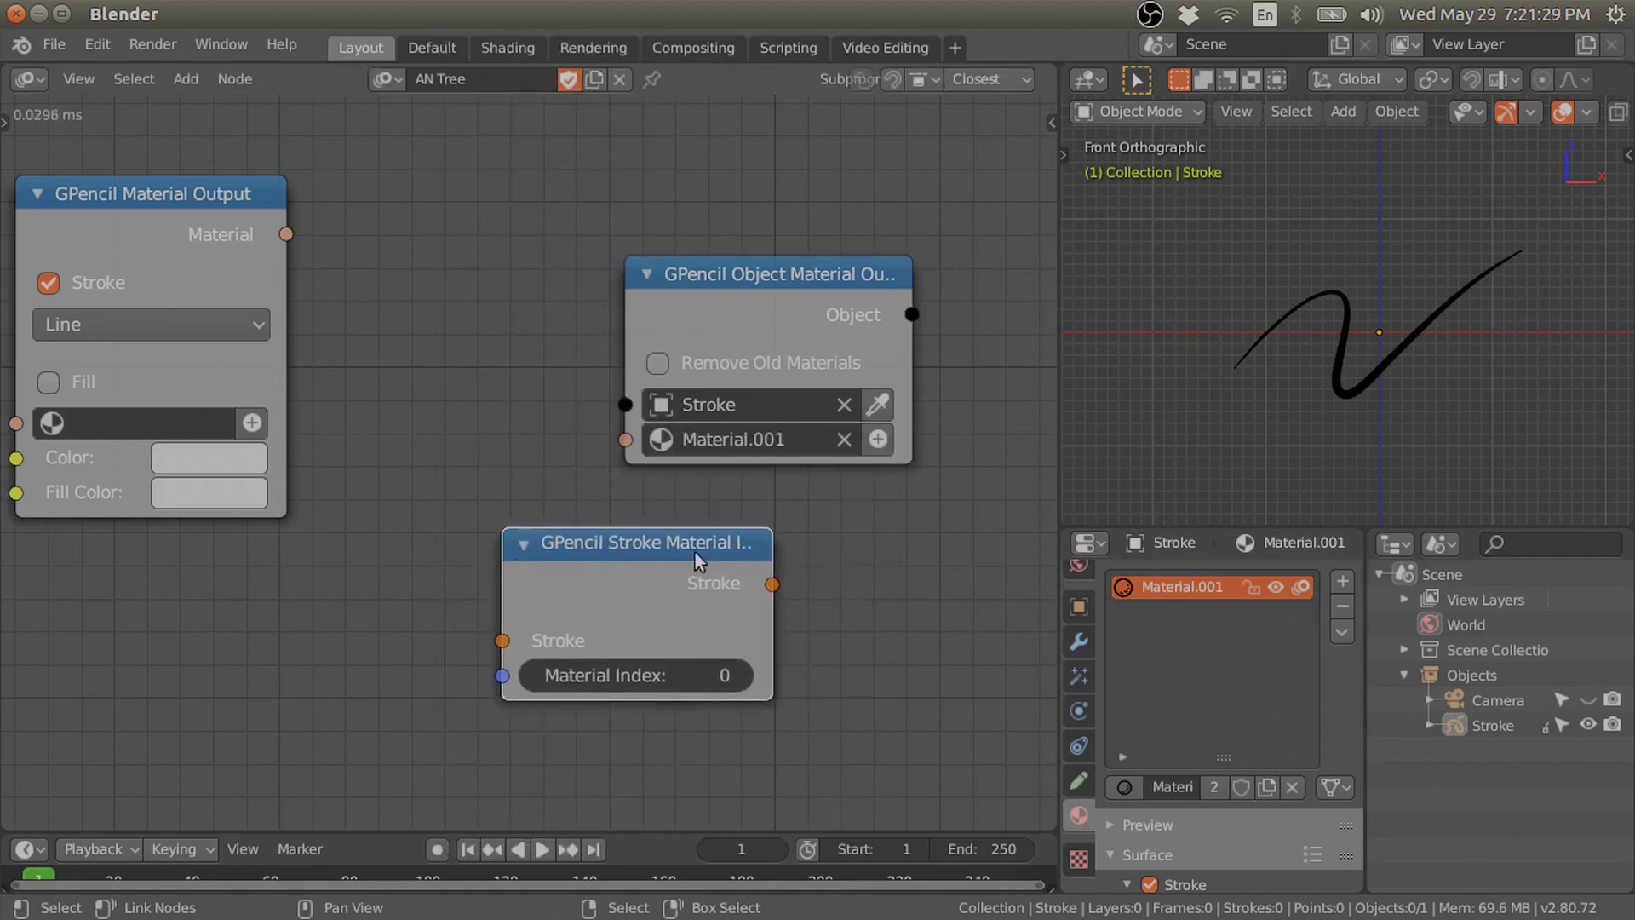
pyautogui.moveTo(772, 562)
pyautogui.mouseDown()
pyautogui.moveTo(847, 561)
pyautogui.moveTo(829, 562)
pyautogui.mouseUp()
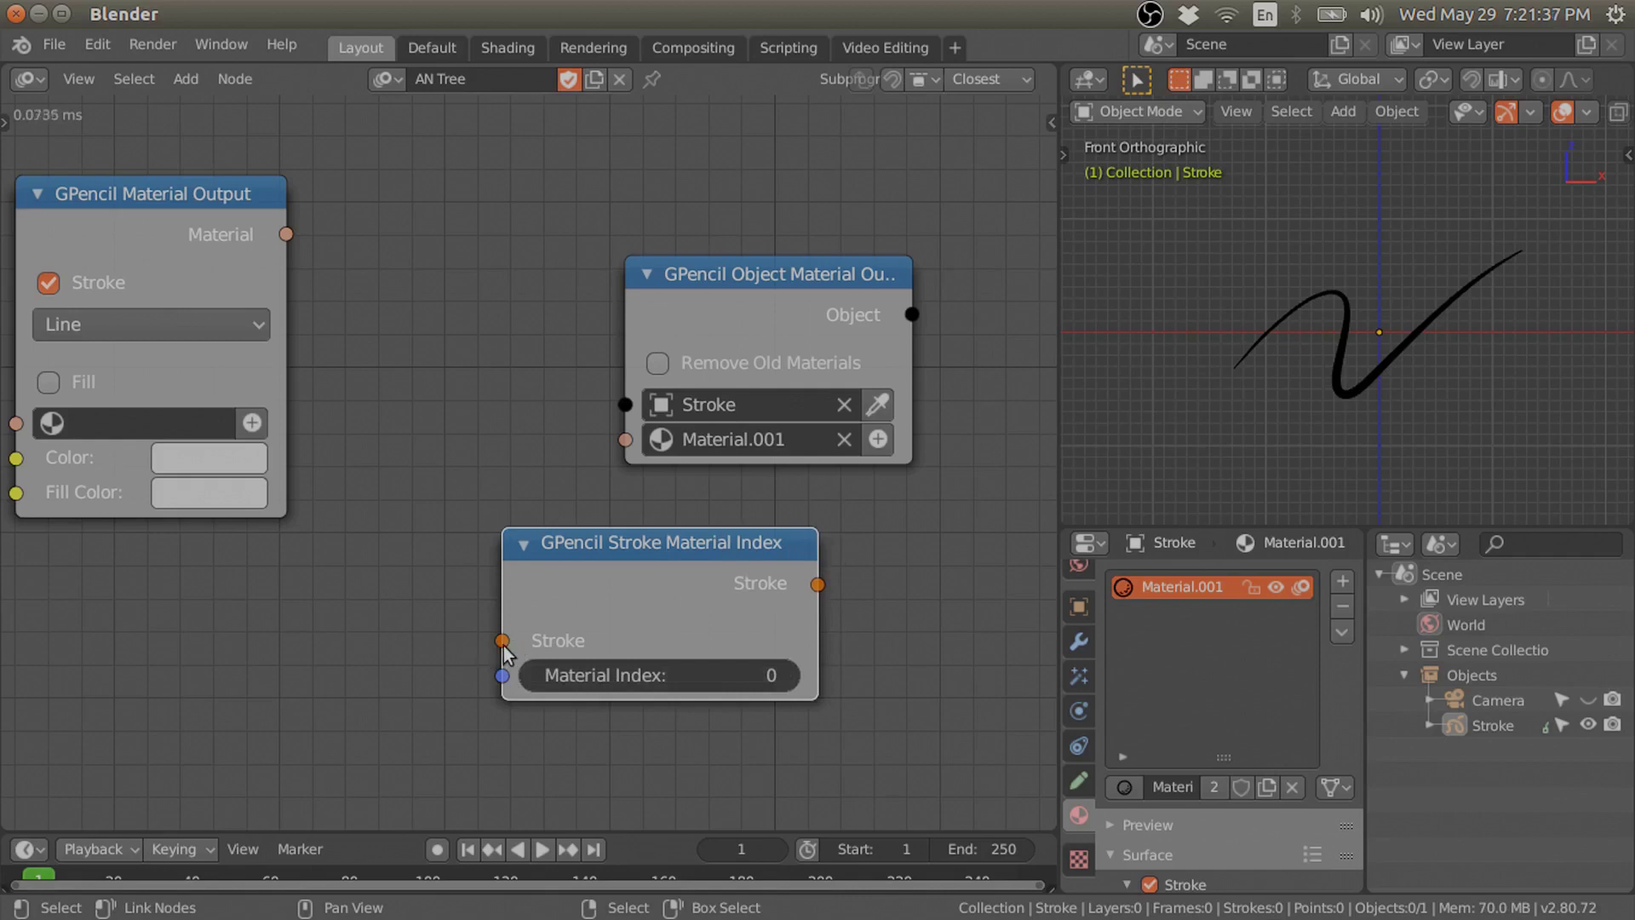
pyautogui.moveTo(502, 640)
pyautogui.mouseDown()
pyautogui.moveTo(439, 622)
pyautogui.moveTo(552, 628)
pyautogui.mouseUp()
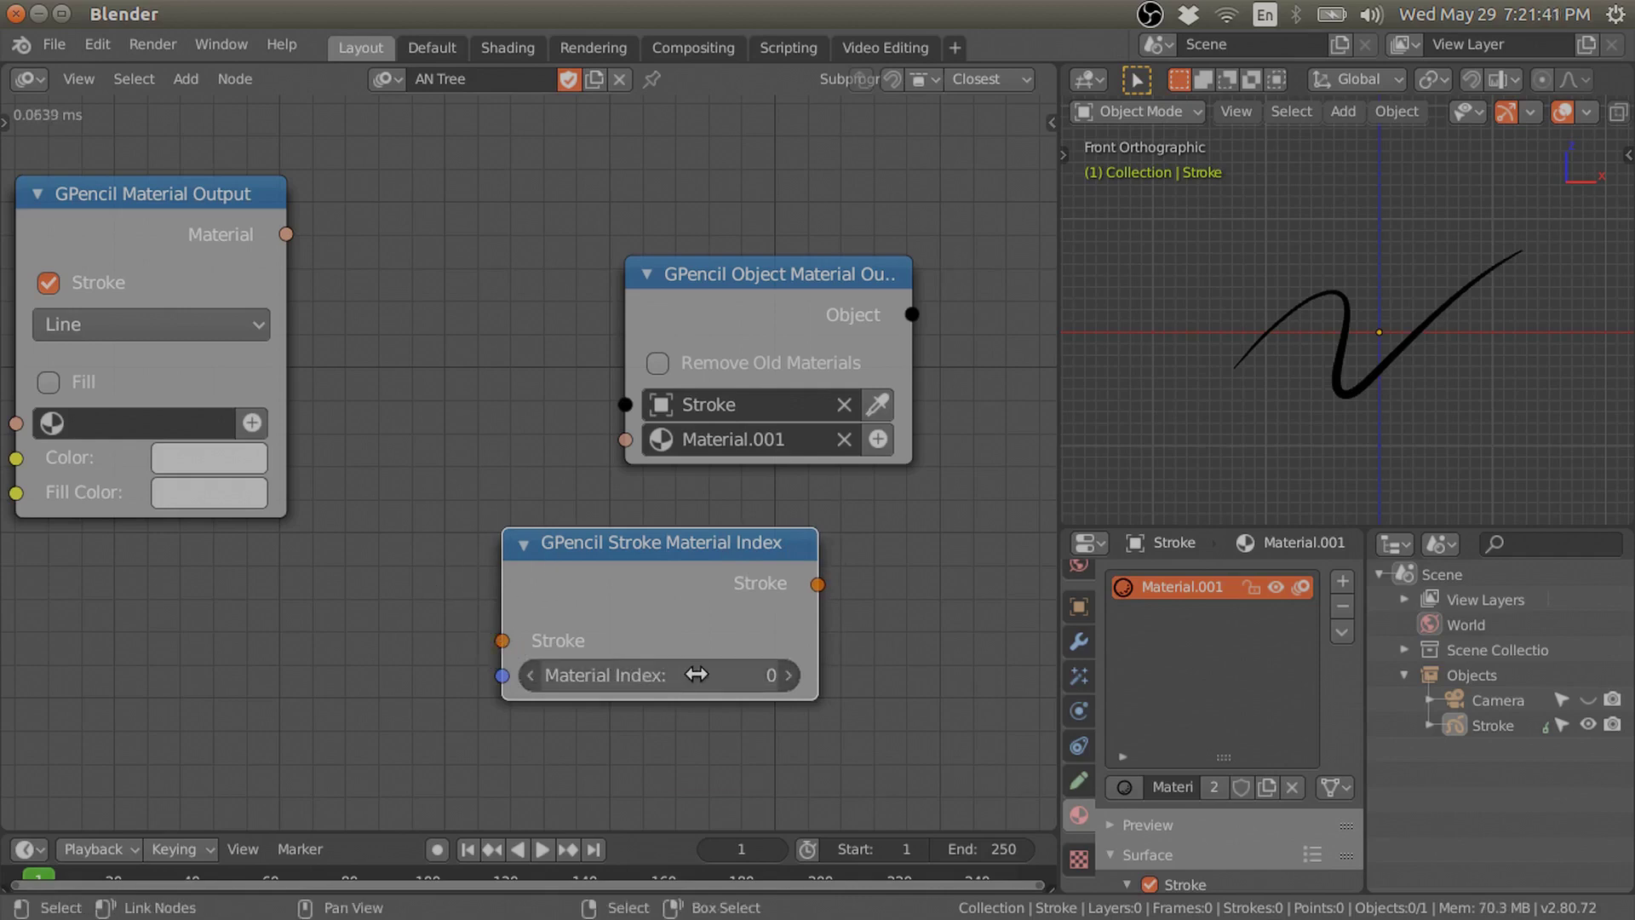
pyautogui.moveTo(704, 566); pyautogui.dragTo(630, 543)
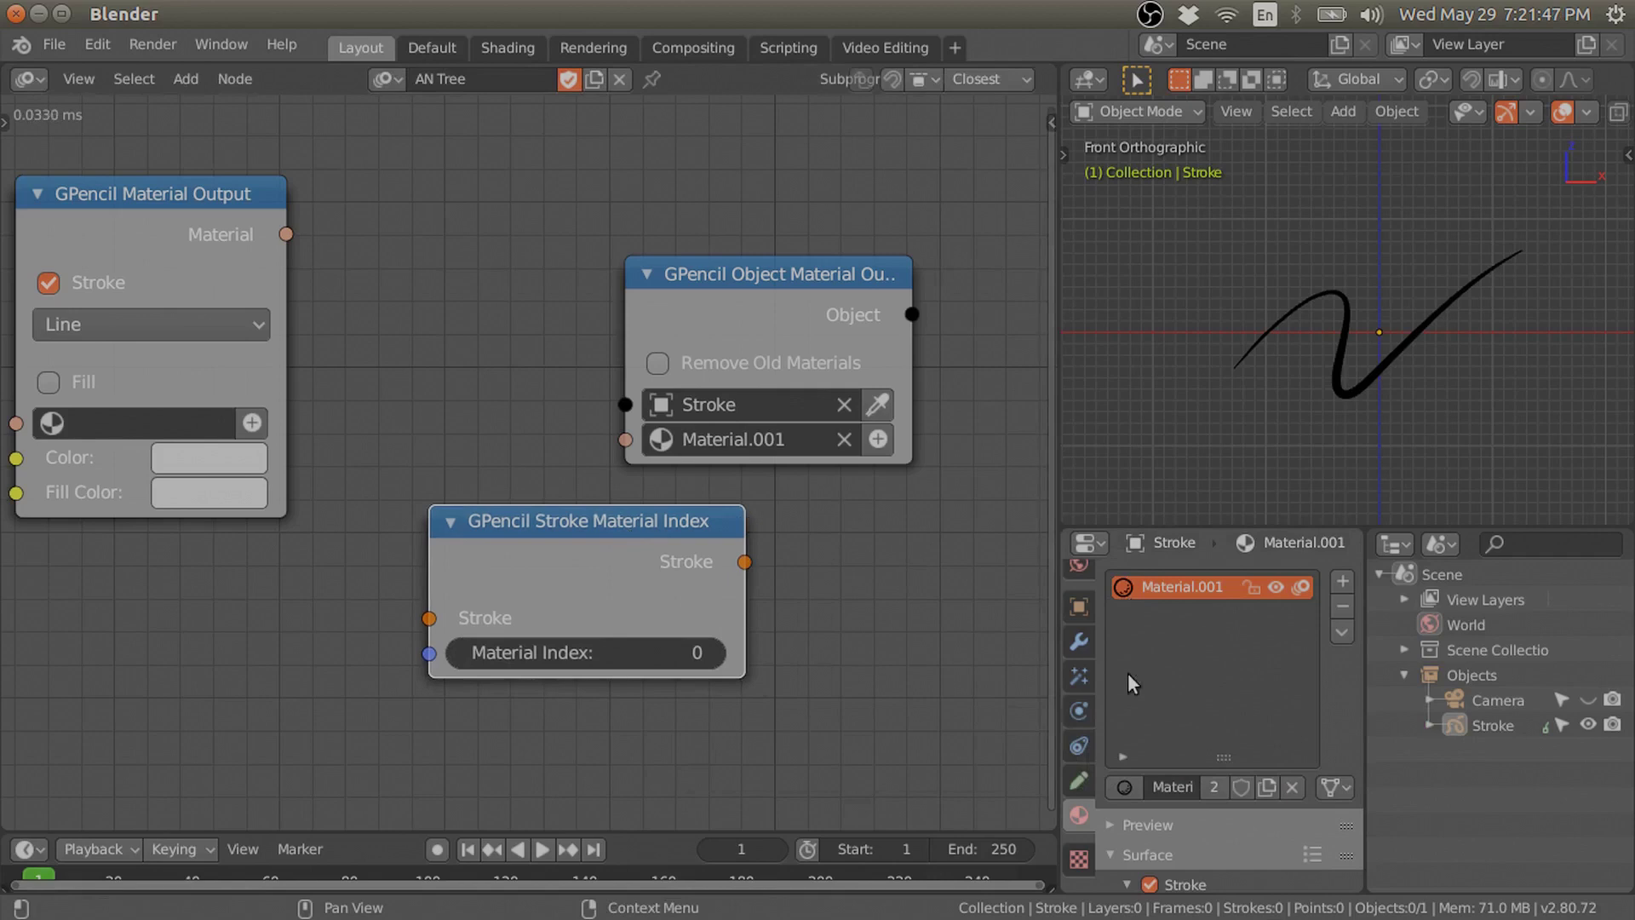
pyautogui.moveTo(638, 524)
pyautogui.mouseDown()
pyautogui.moveTo(657, 548)
pyautogui.moveTo(700, 548)
pyautogui.mouseUp()
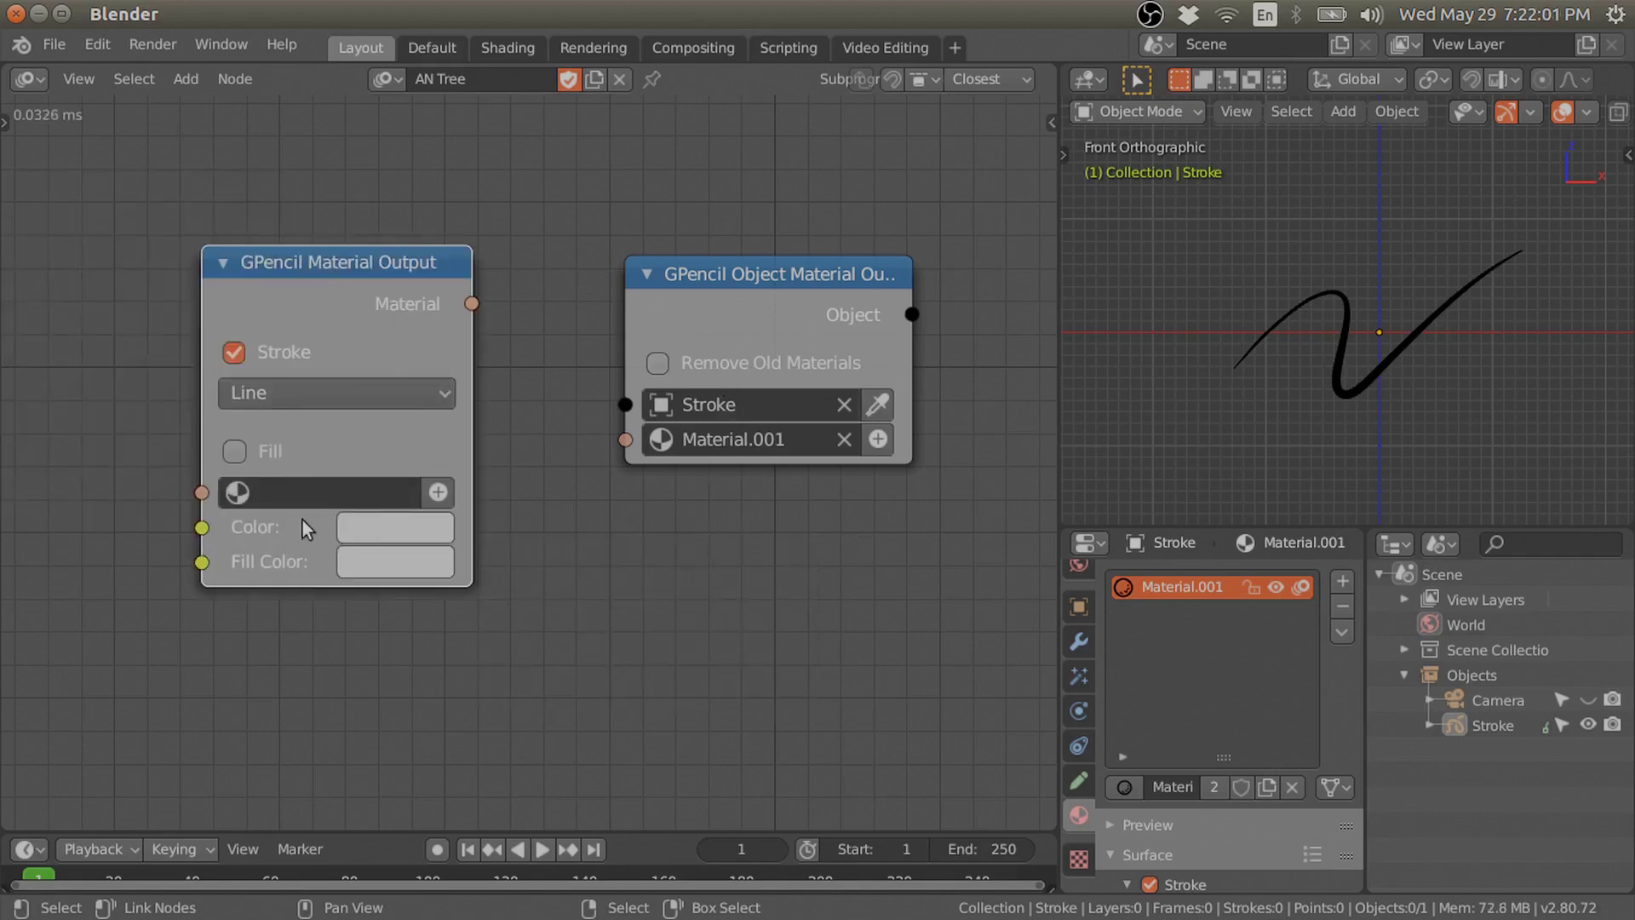
# Assign Material.001 to the GPencil Material Output node and set its stroke color to green, HSV 0.259, 0.690, 0.735
pyautogui.moveTo(332, 282); pyautogui.dragTo(367, 285)
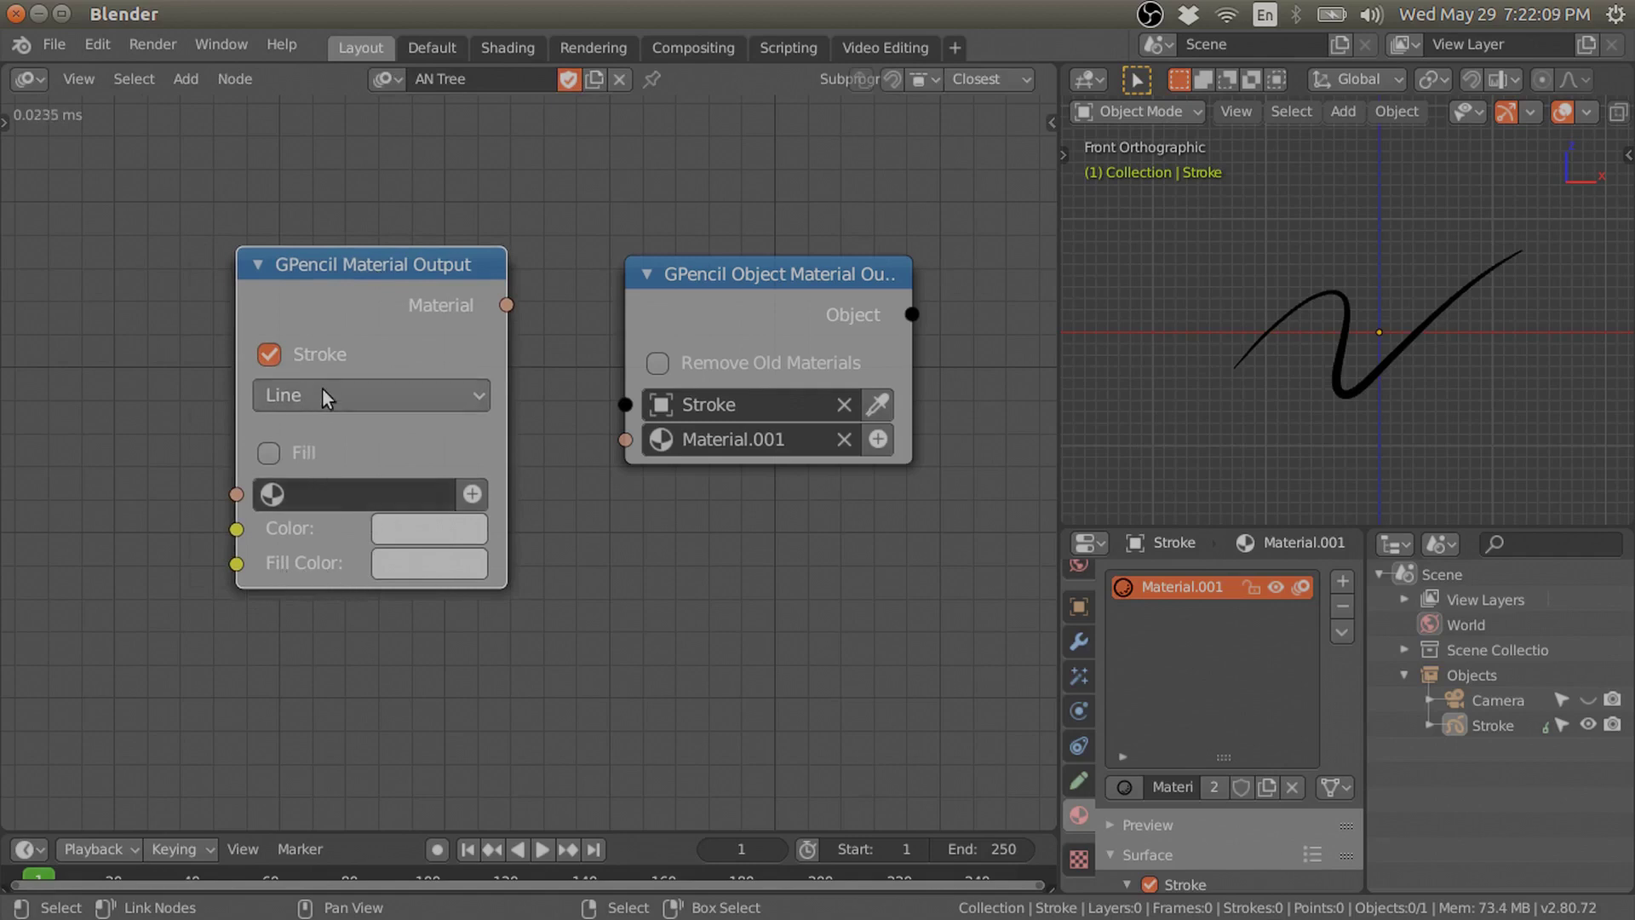
pyautogui.scroll(-3, 1155, 804)
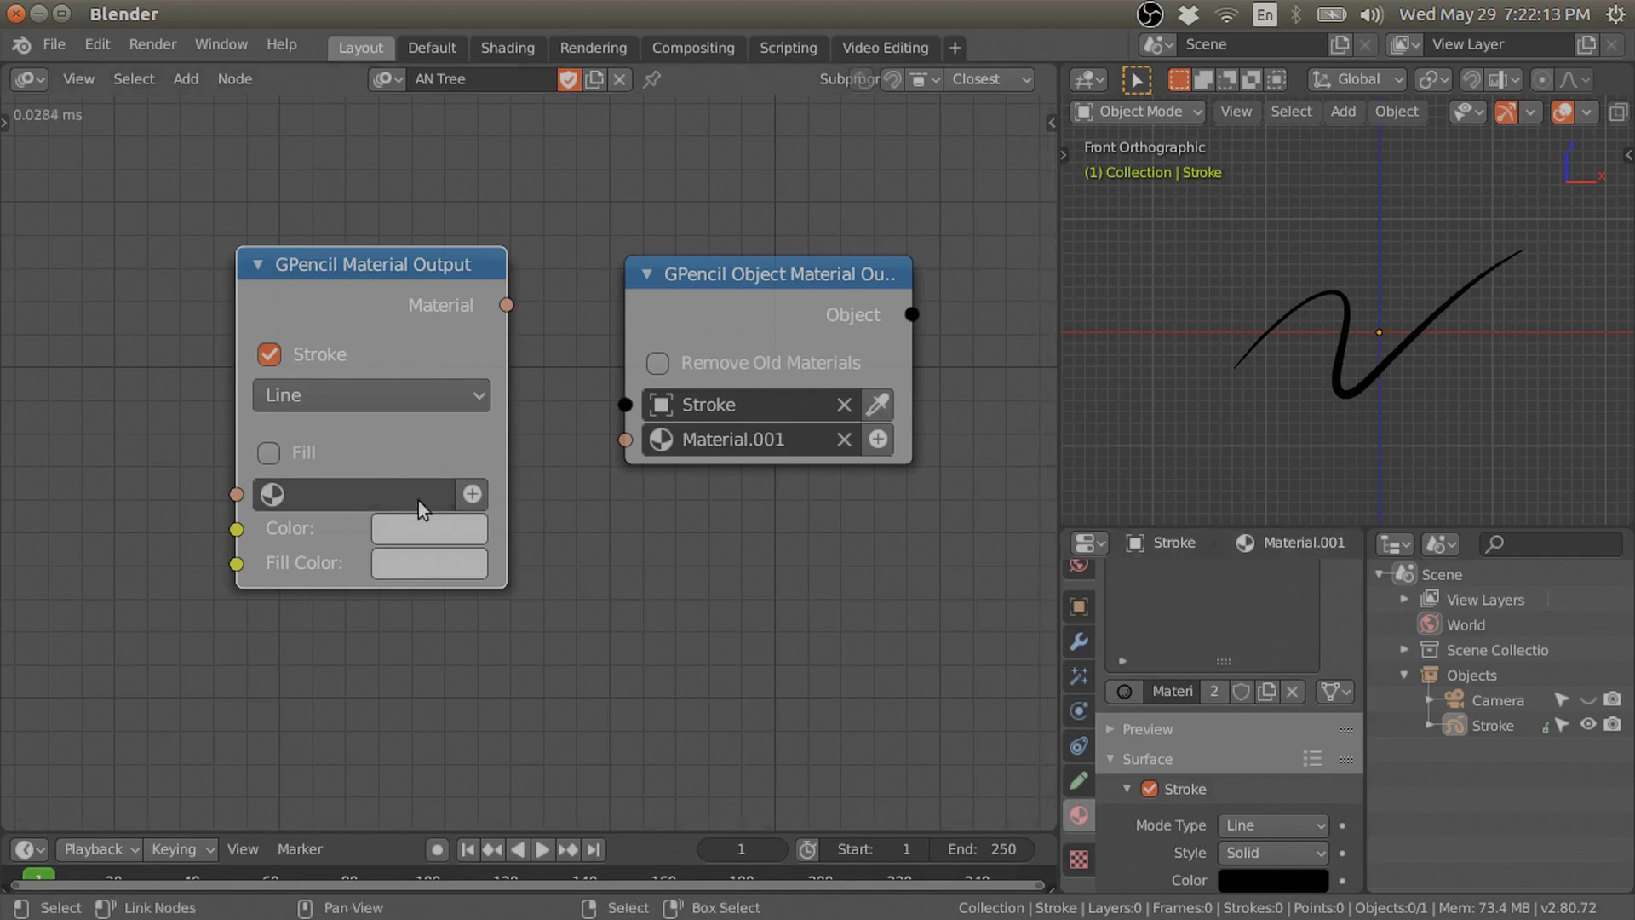
pyautogui.click(392, 492)
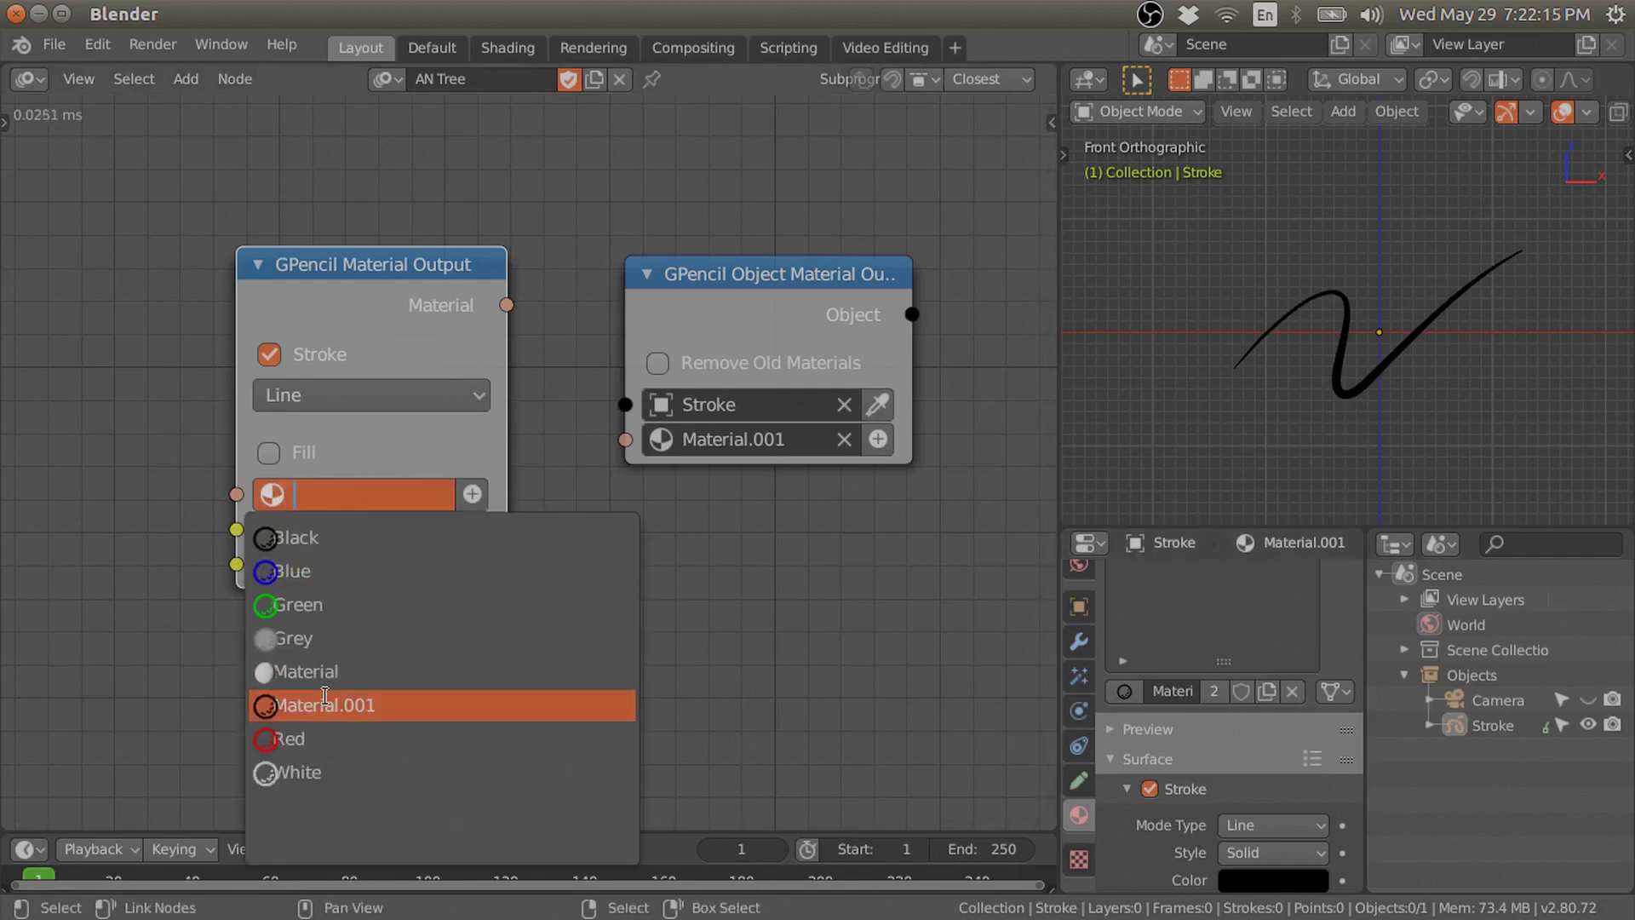
pyautogui.click(326, 704)
pyautogui.click(431, 528)
pyautogui.moveTo(493, 190)
pyautogui.mouseDown()
pyautogui.moveTo(540, 273)
pyautogui.moveTo(531, 150)
pyautogui.moveTo(418, 127)
pyautogui.moveTo(457, 272)
pyautogui.moveTo(429, 205)
pyautogui.mouseUp()
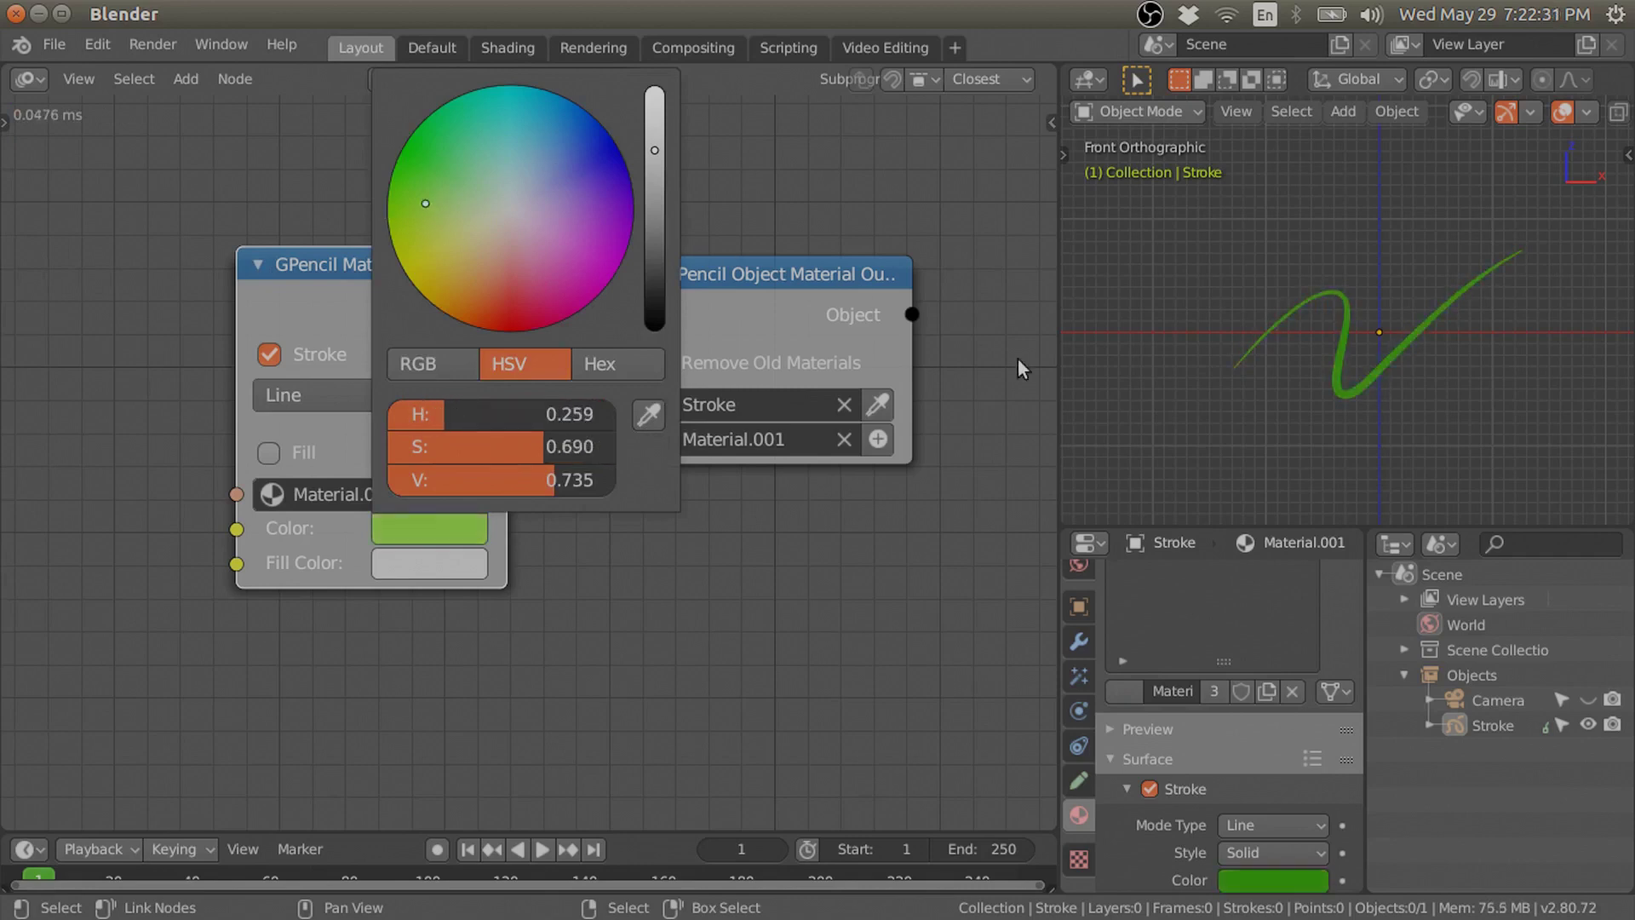
# Toggle the material's stroke off and on, and try the Dots and Boxes modes before returning to Line
pyautogui.scroll(2, 1352, 375)
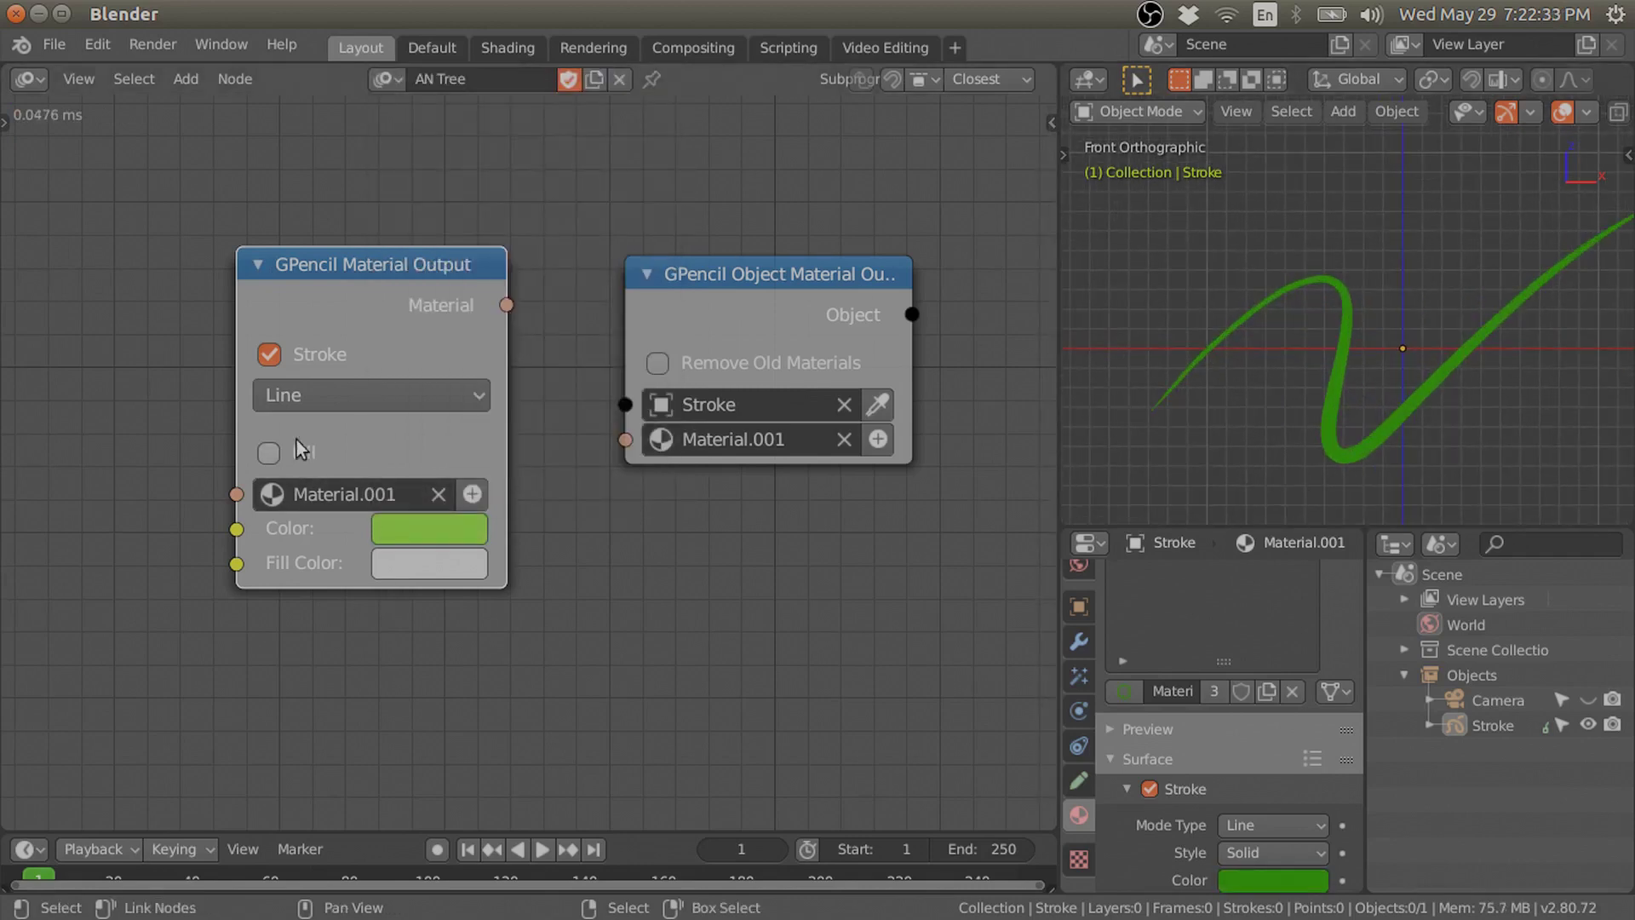
pyautogui.click(287, 356)
pyautogui.click(288, 354)
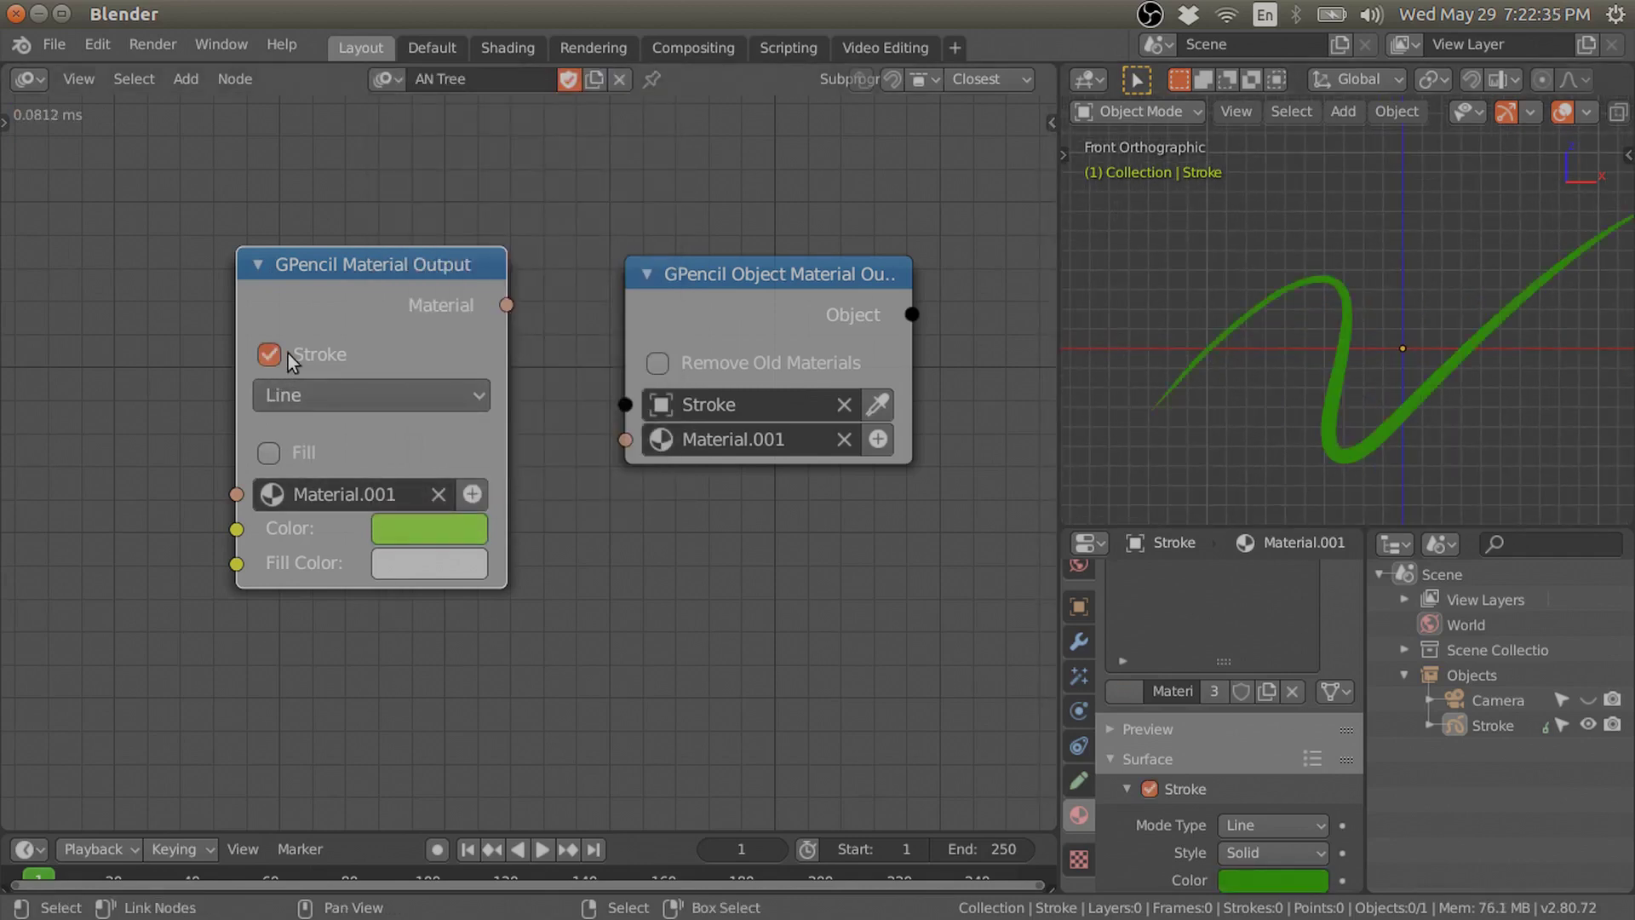
pyautogui.click(310, 391)
pyautogui.click(310, 466)
pyautogui.click(329, 392)
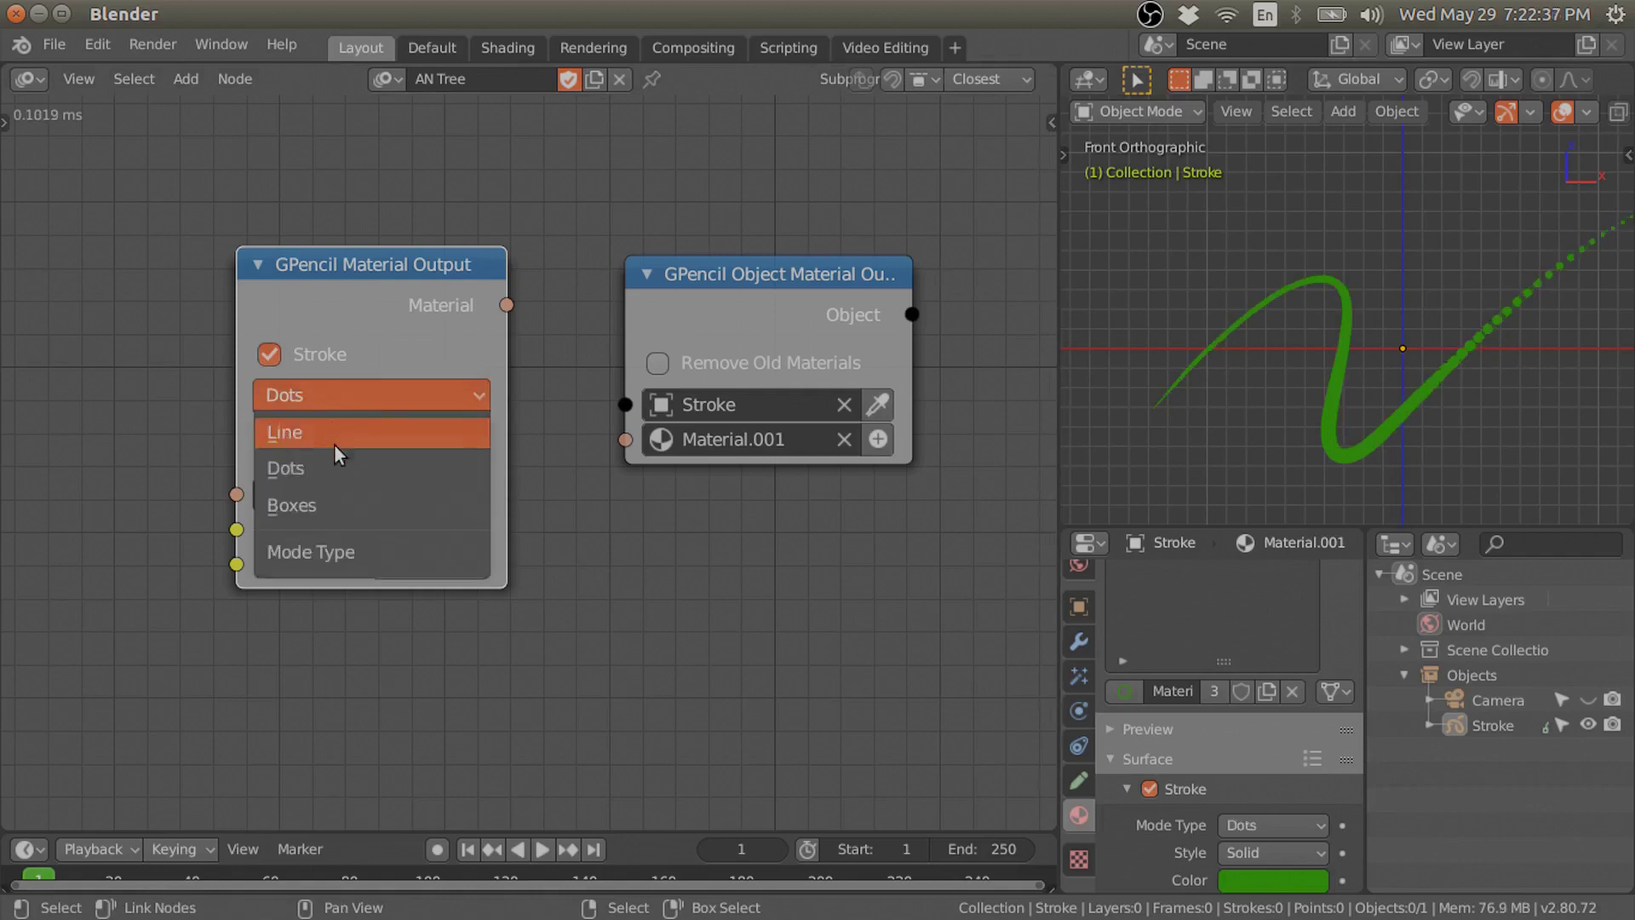
pyautogui.click(291, 505)
pyautogui.click(284, 390)
pyautogui.click(293, 429)
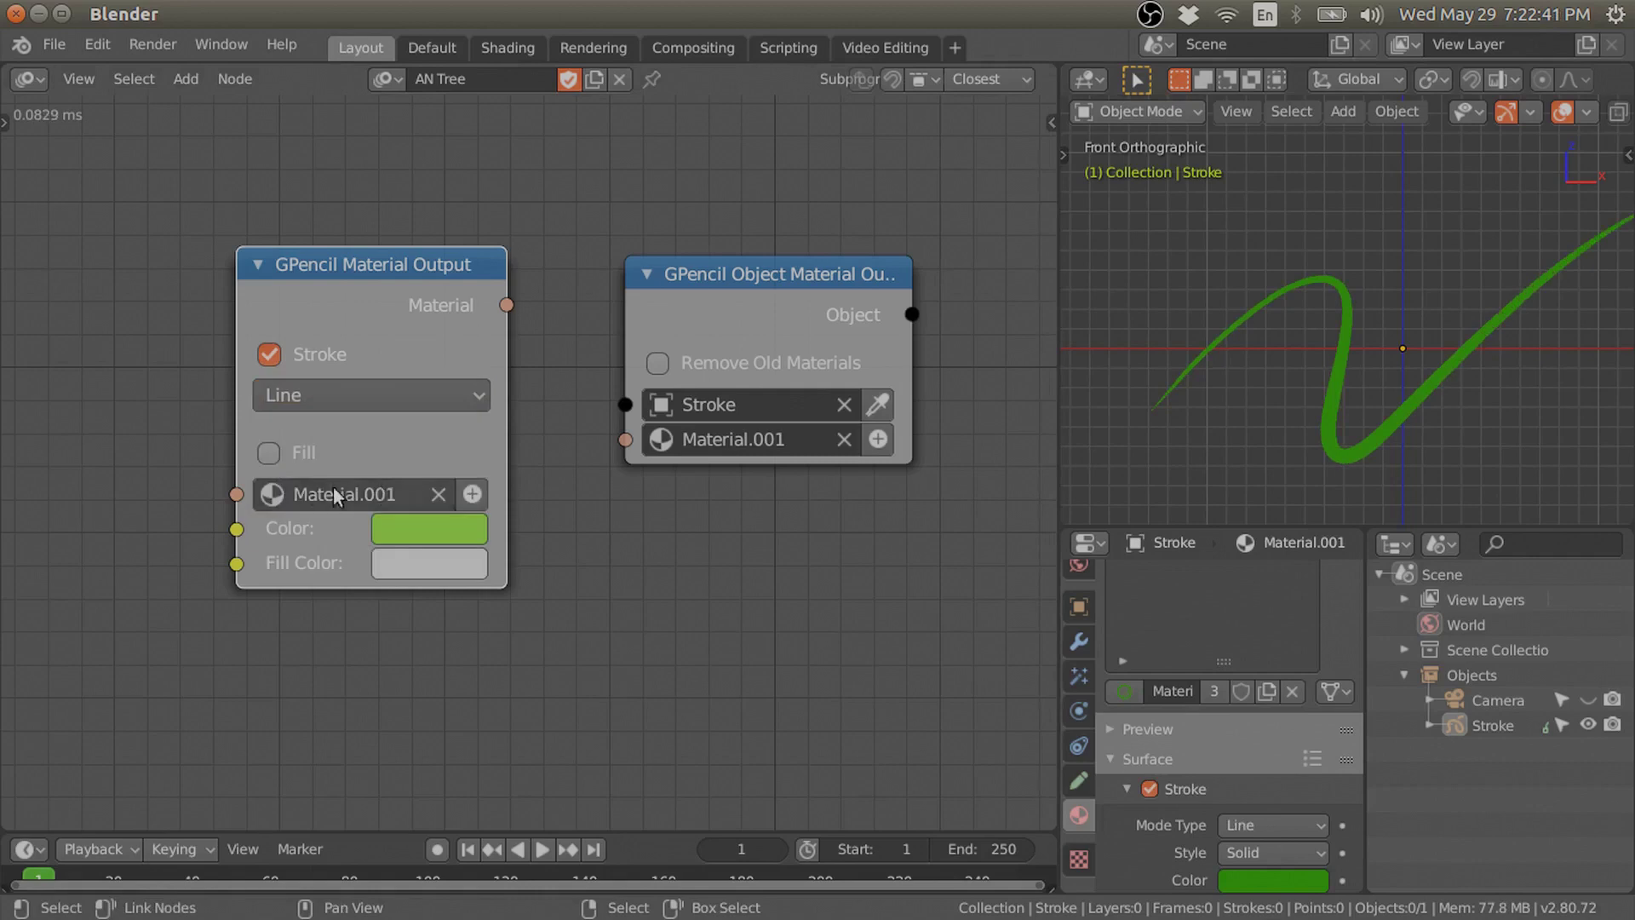
# Enable the material's fill and set the fill color to pale green, HSV 0.223, 0.463, 0.735
pyautogui.click(293, 456)
pyautogui.click(421, 545)
pyautogui.moveTo(588, 315); pyautogui.dragTo(454, 253)
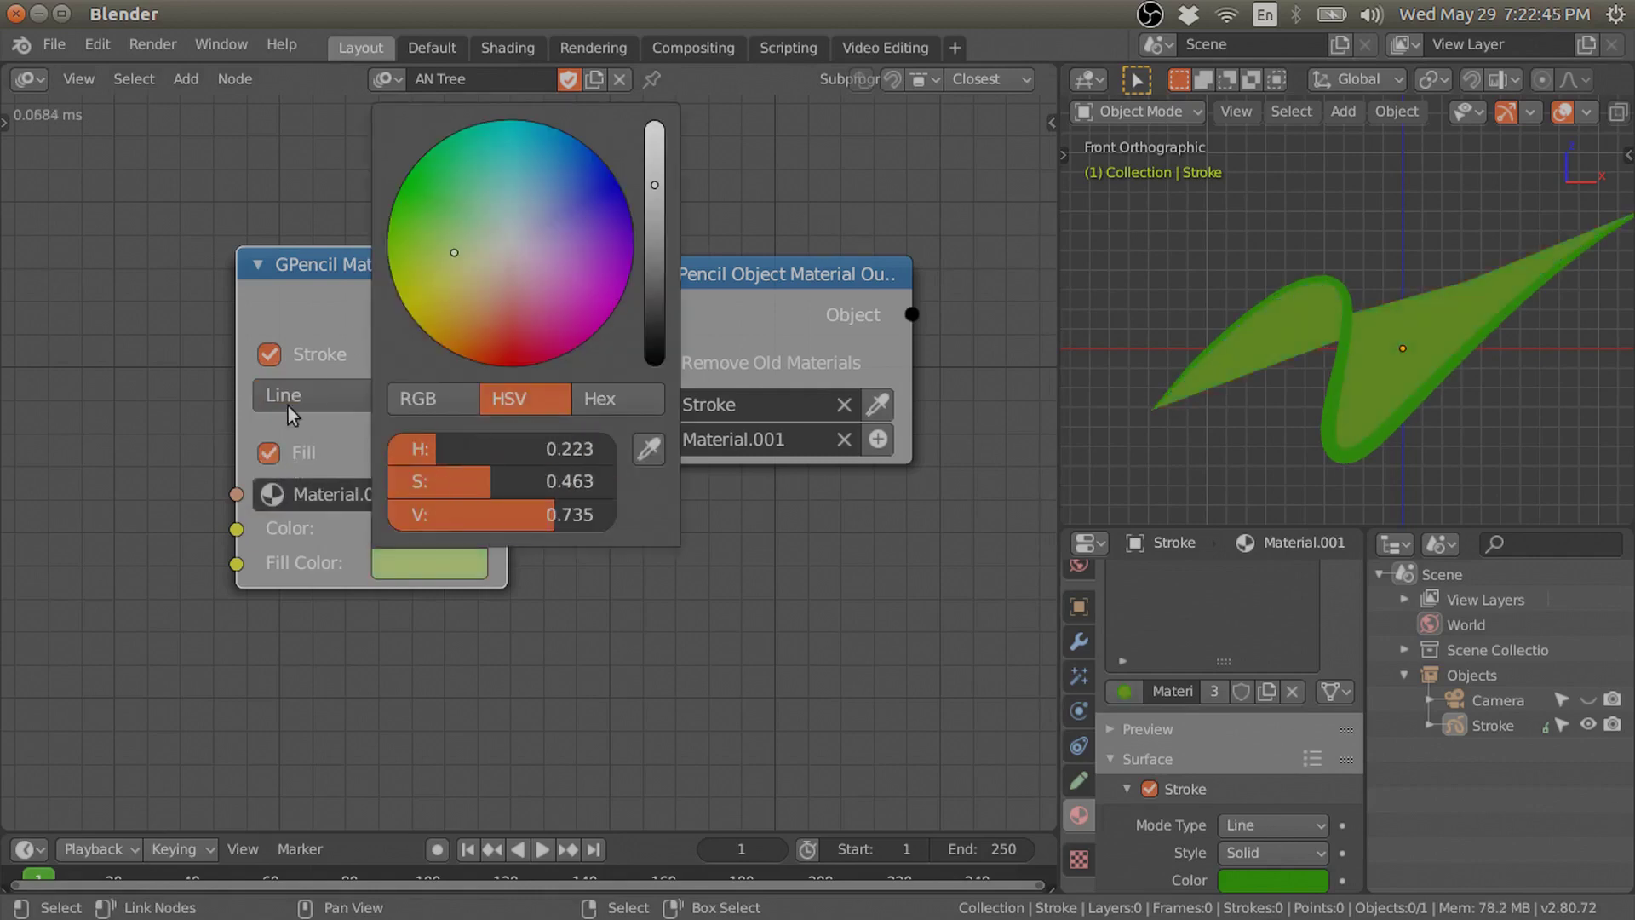
# Disable the material's fill in the GPencil Material Output node and shift the node slightly away from the object material node
pyautogui.click(289, 457)
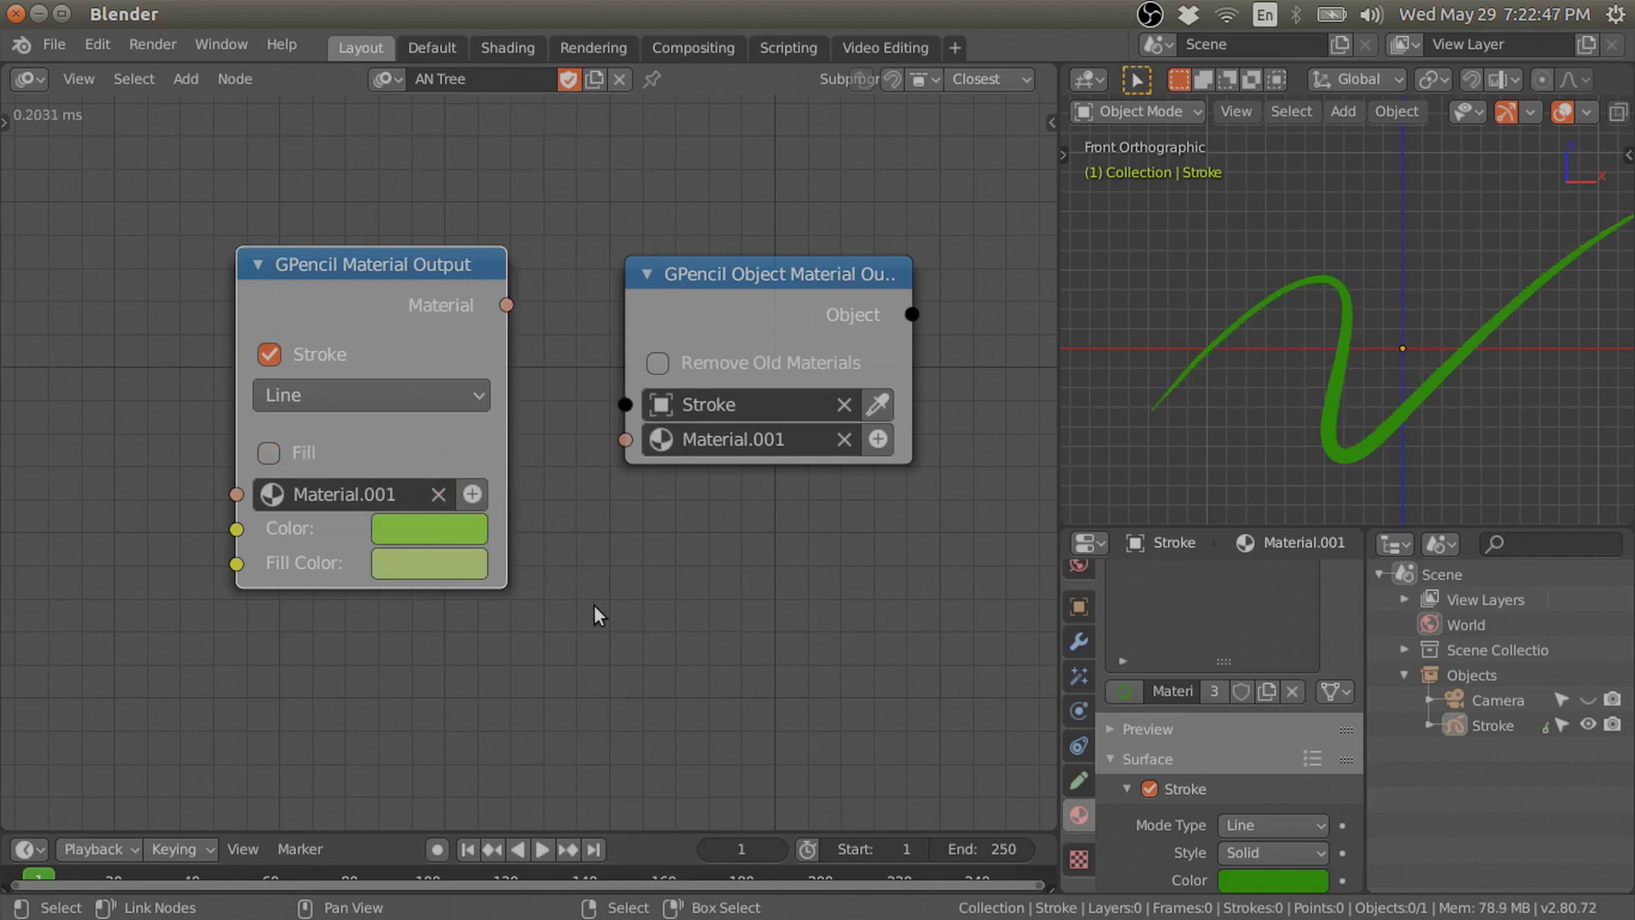
pyautogui.moveTo(559, 610); pyautogui.dragTo(602, 579, button='middle')
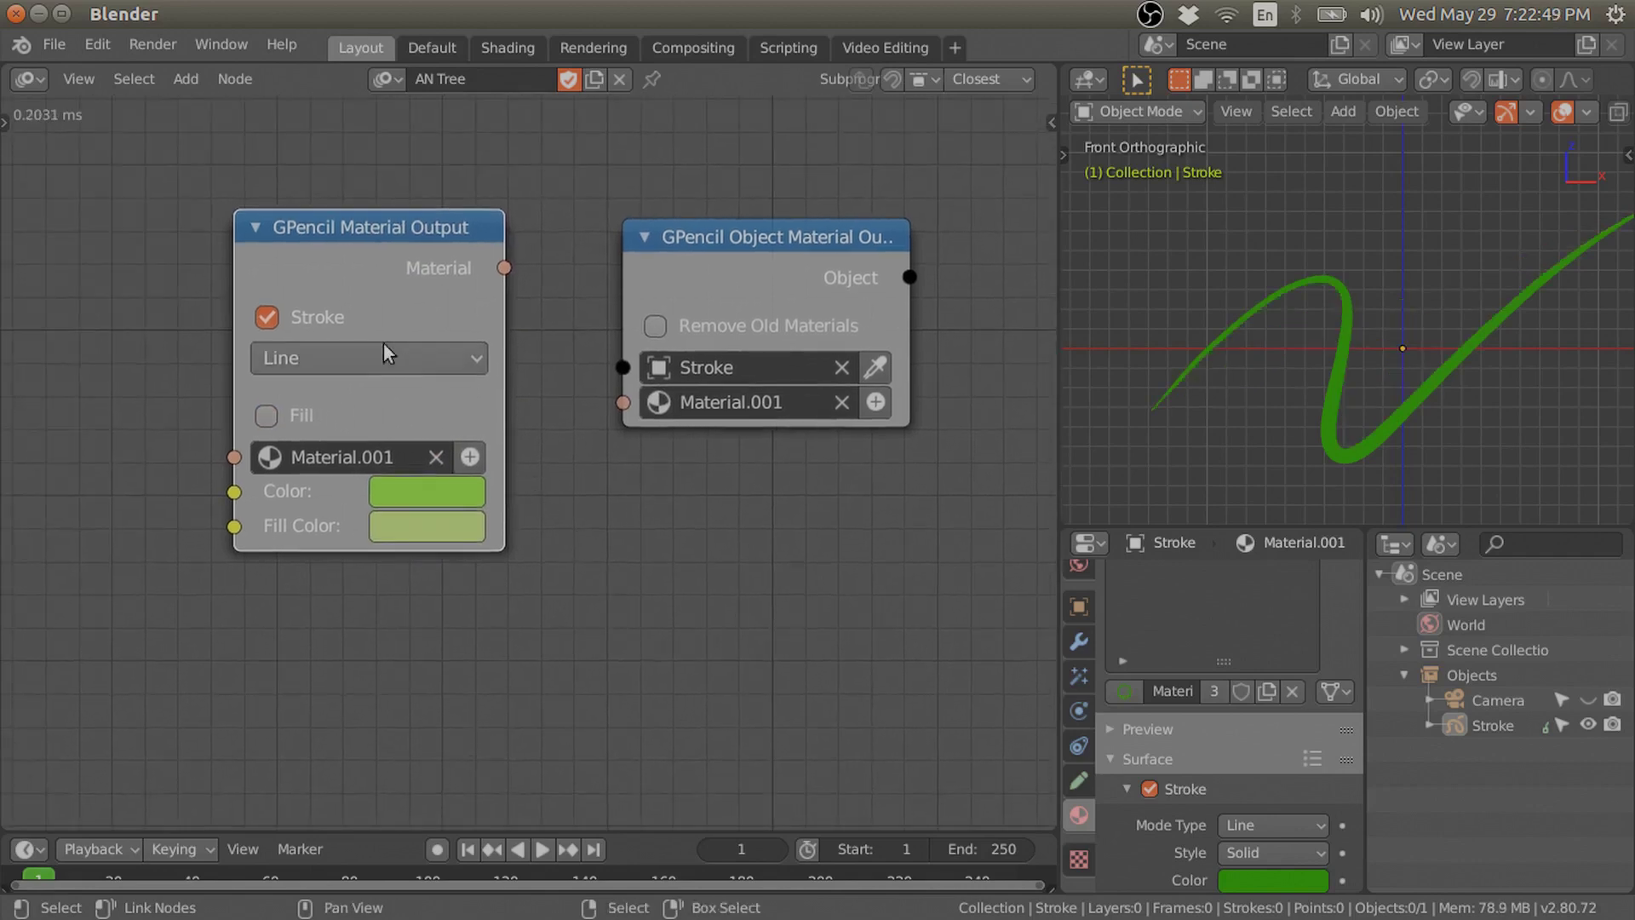
pyautogui.moveTo(361, 227); pyautogui.dragTo(348, 227)
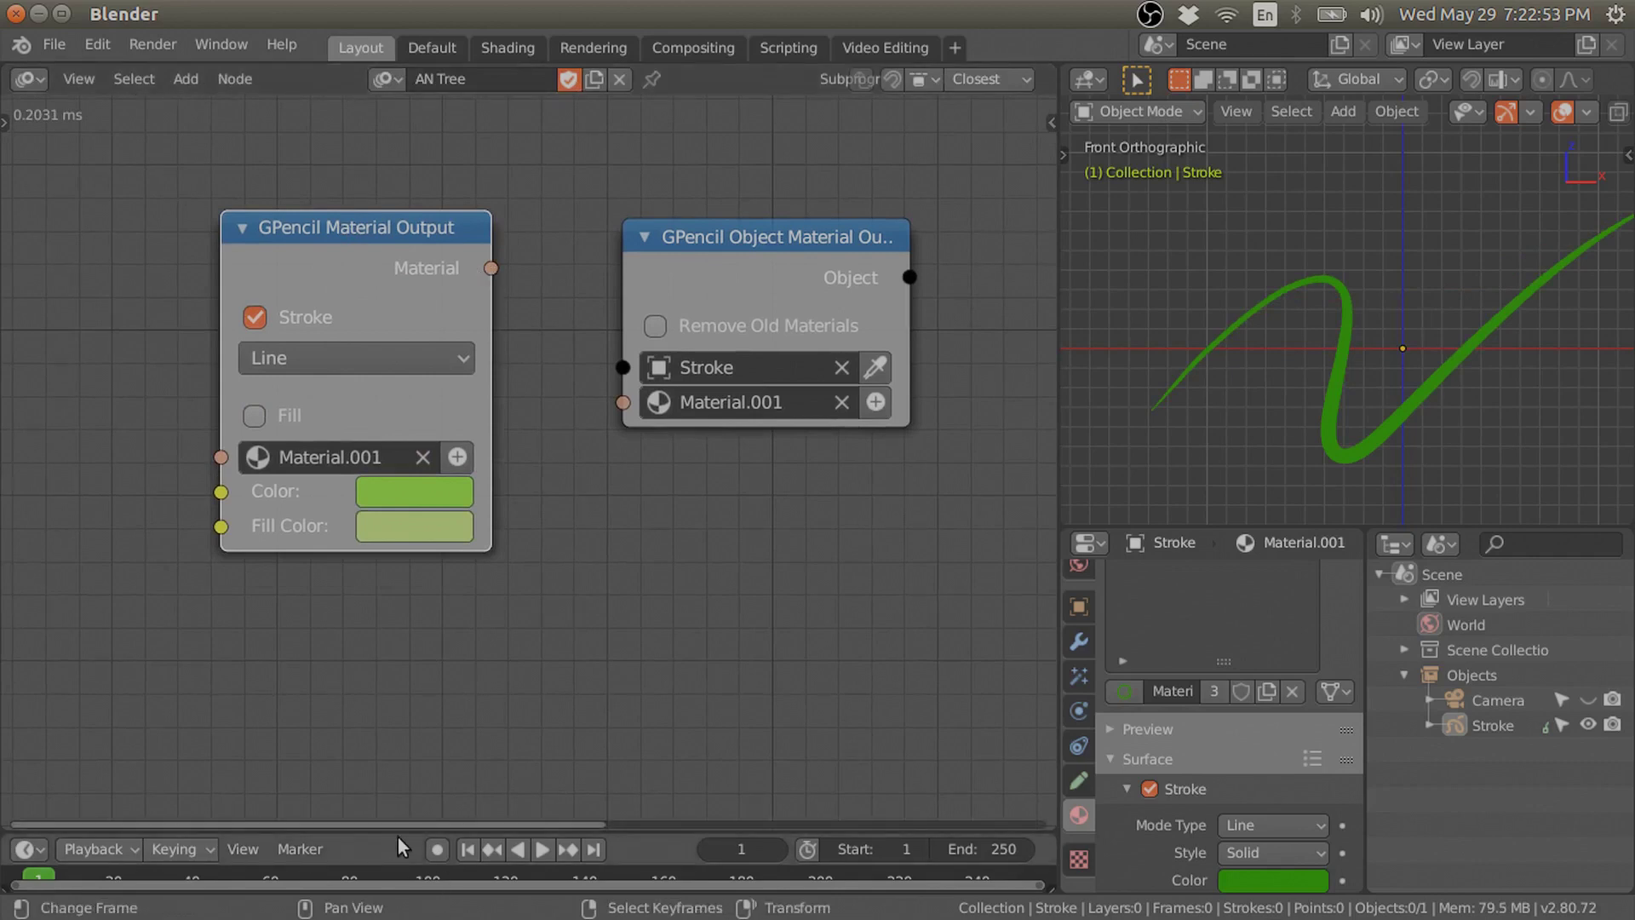
# Enlarge the timeline and play the animation, first in the normal layout and again with the 3D viewport maximized
pyautogui.moveTo(409, 832); pyautogui.dragTo(424, 790)
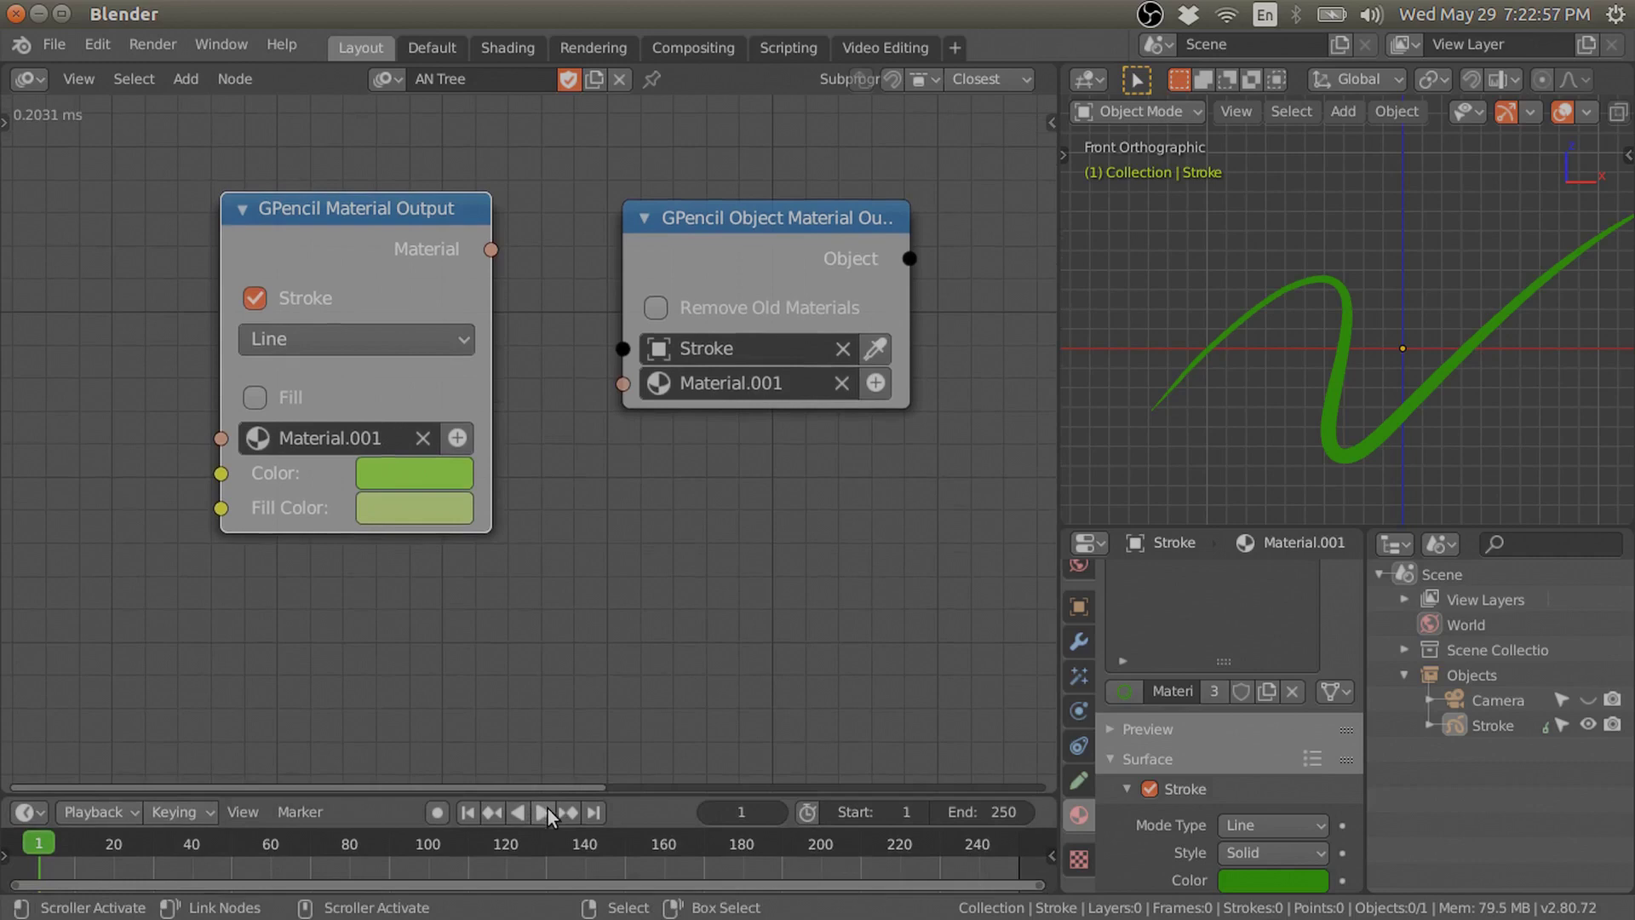
pyautogui.click(548, 809)
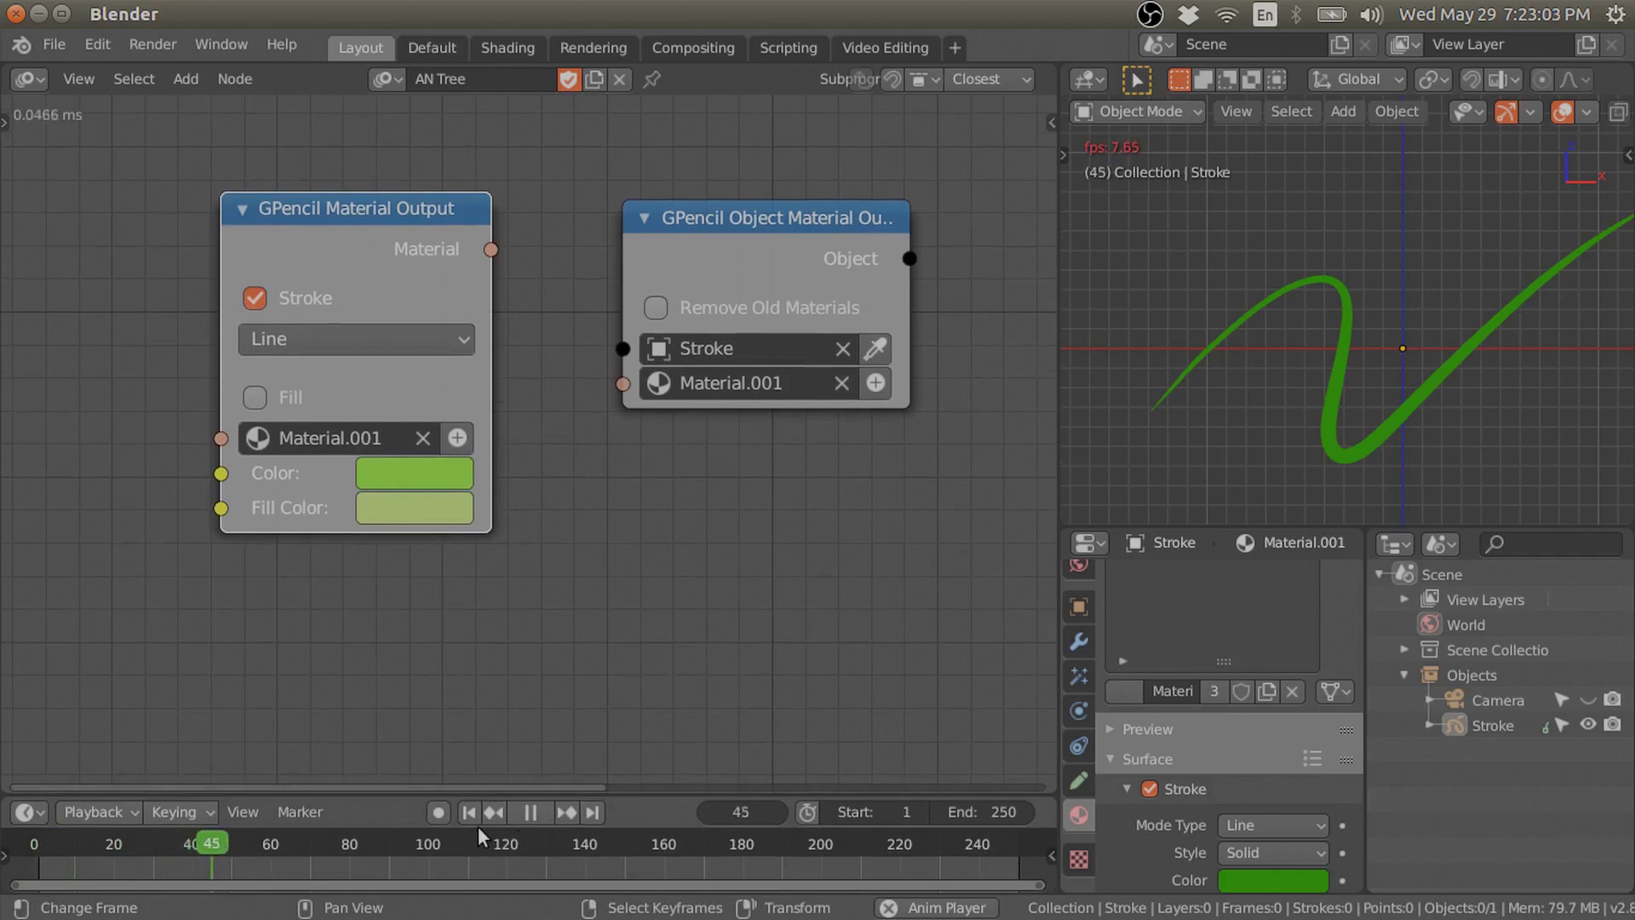
pyautogui.click(545, 809)
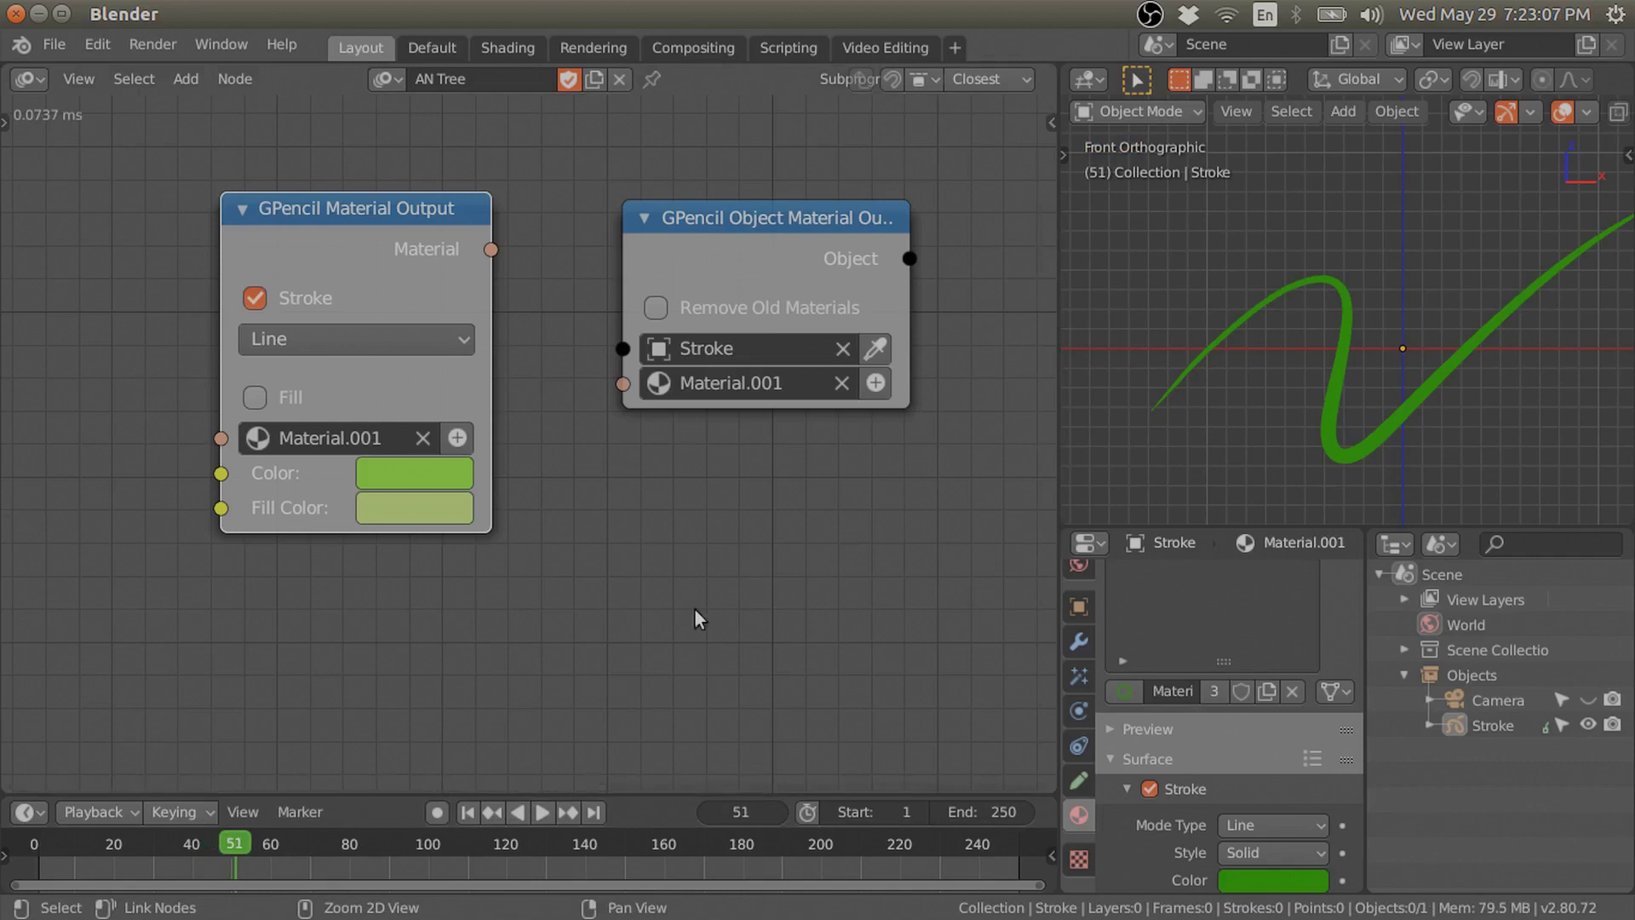
pyautogui.hotkey('ctrl', 'space')
pyautogui.scroll(-1, 801, 564)
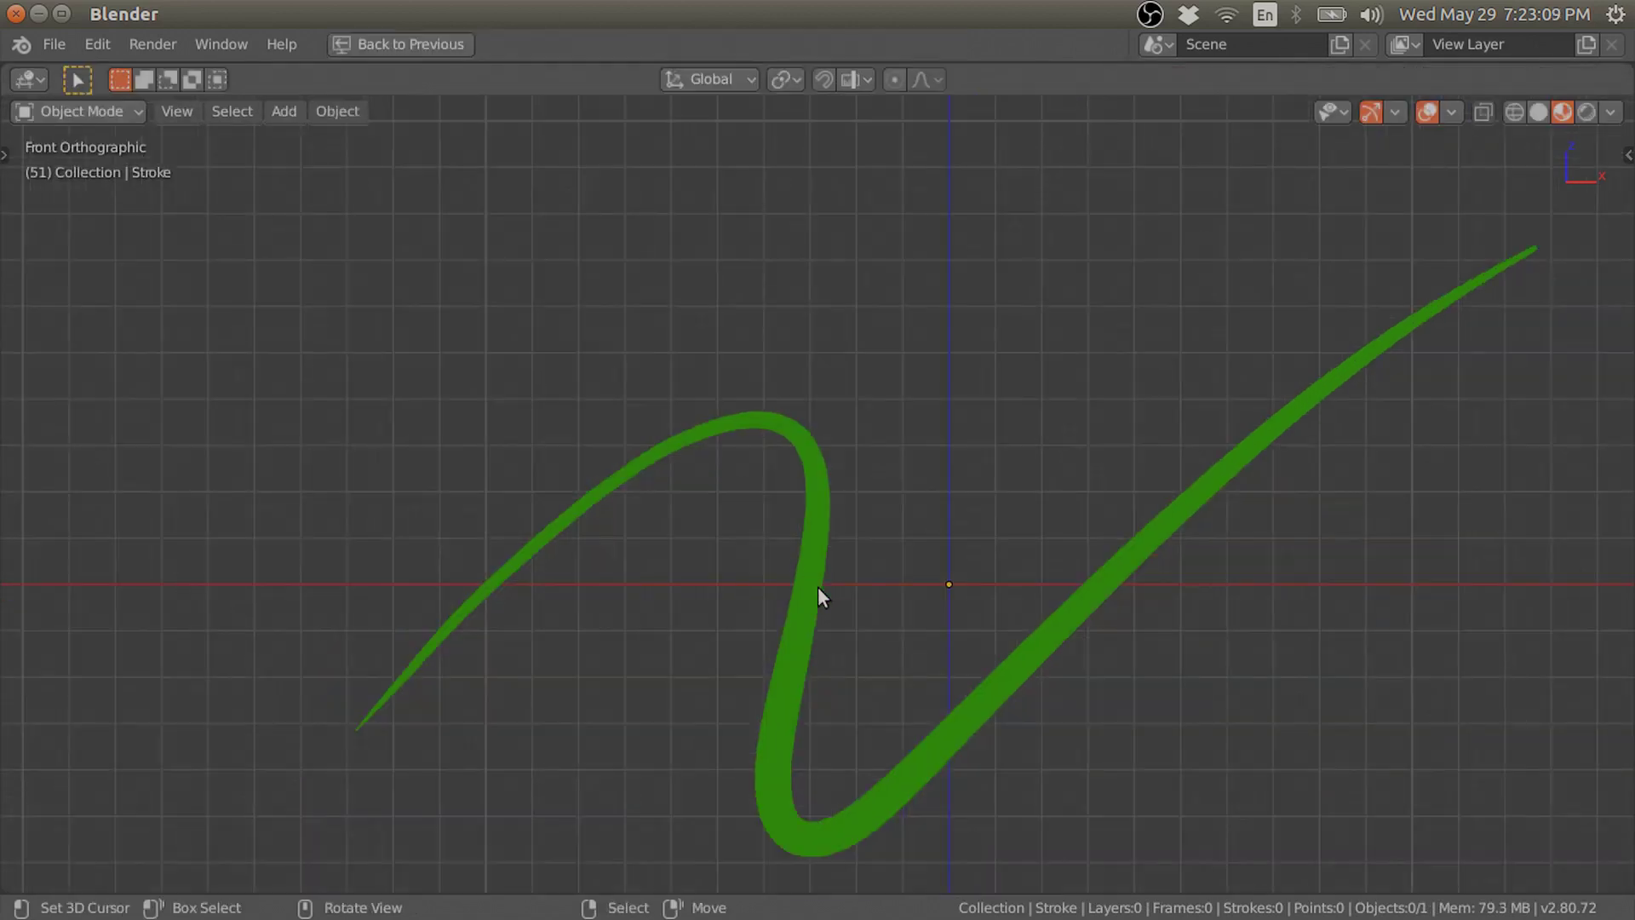
pyautogui.press('space')
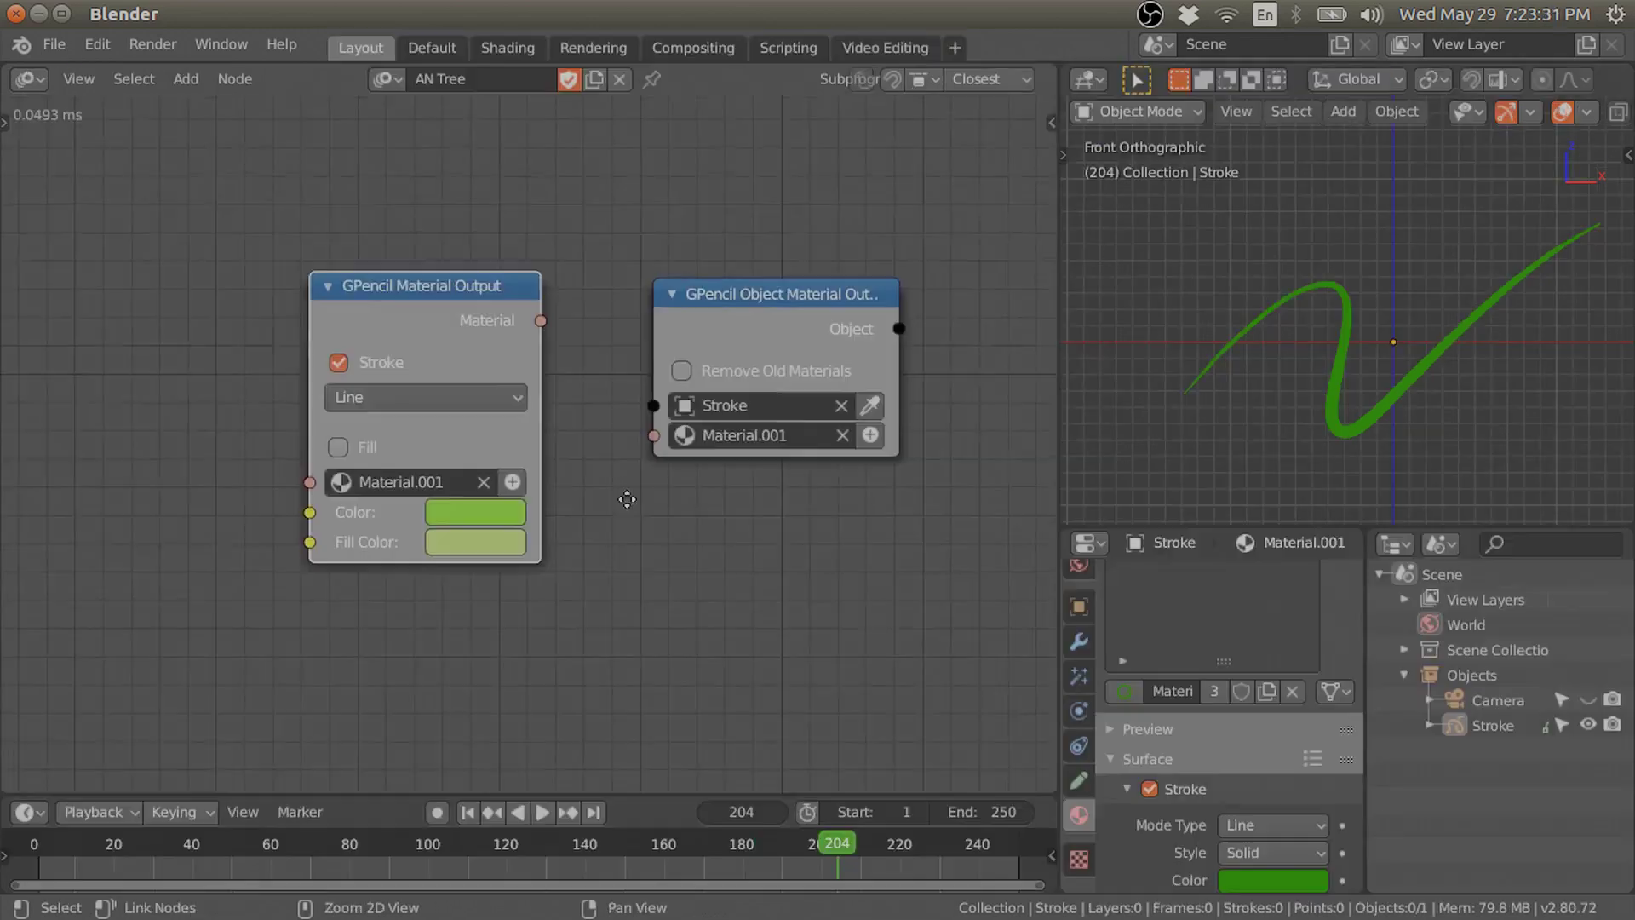
# Delete the GPencil Material Output node from the node tree
pyautogui.moveTo(636, 496); pyautogui.dragTo(628, 470, button='middle')
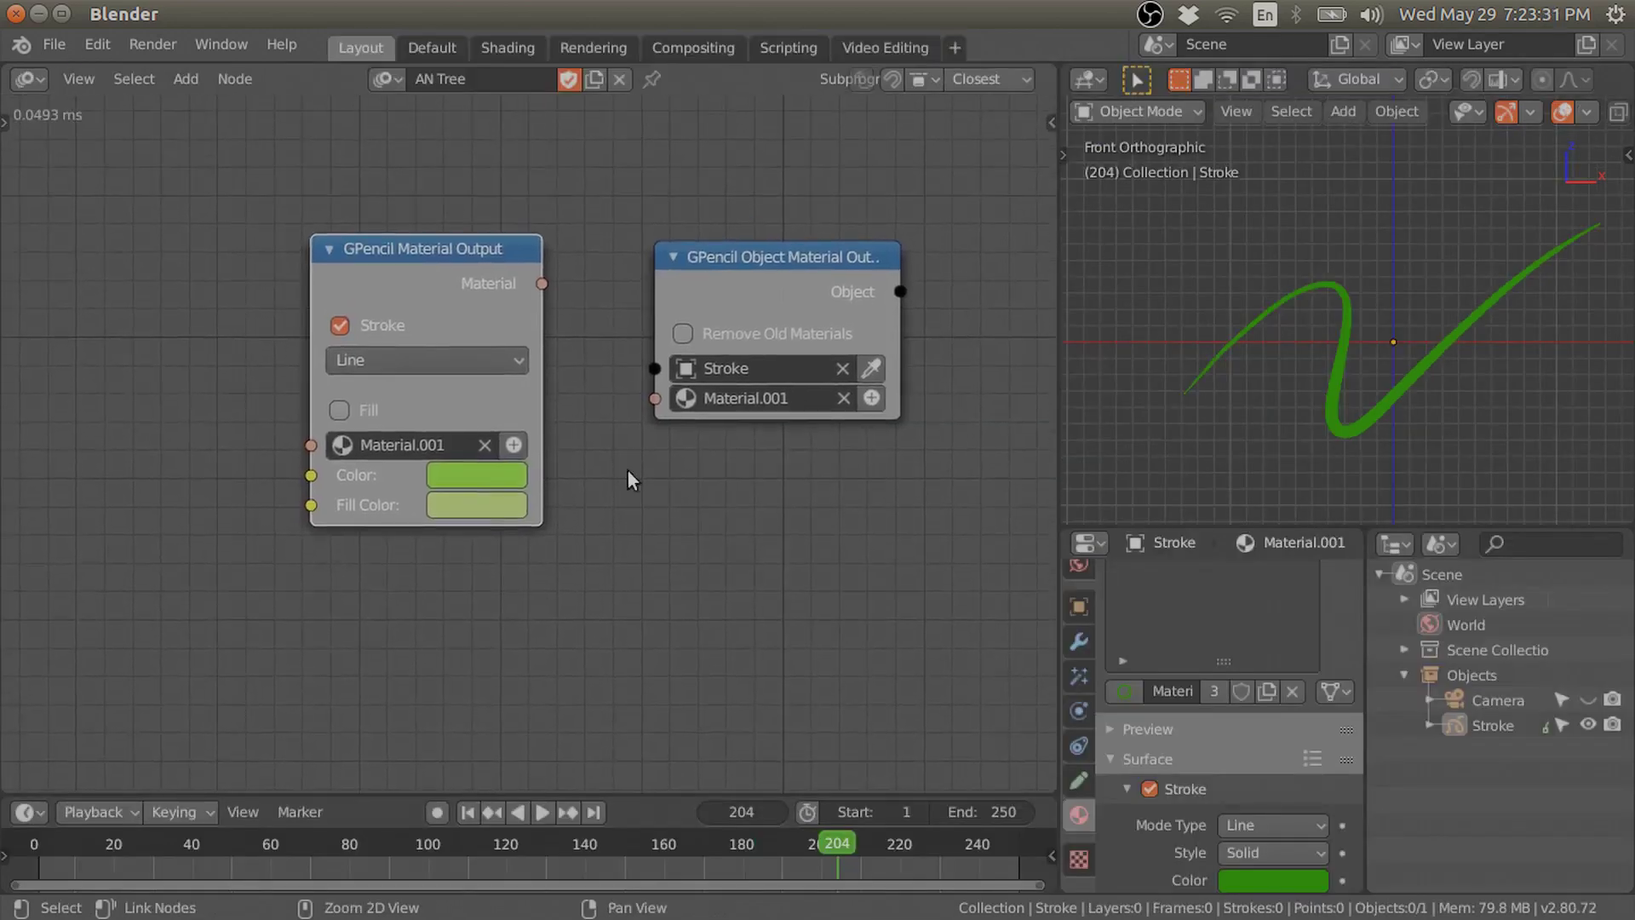
pyautogui.moveTo(435, 274)
pyautogui.mouseDown()
pyautogui.moveTo(435, 298)
pyautogui.moveTo(434, 273)
pyautogui.moveTo(403, 305)
pyautogui.moveTo(430, 277)
pyautogui.mouseUp()
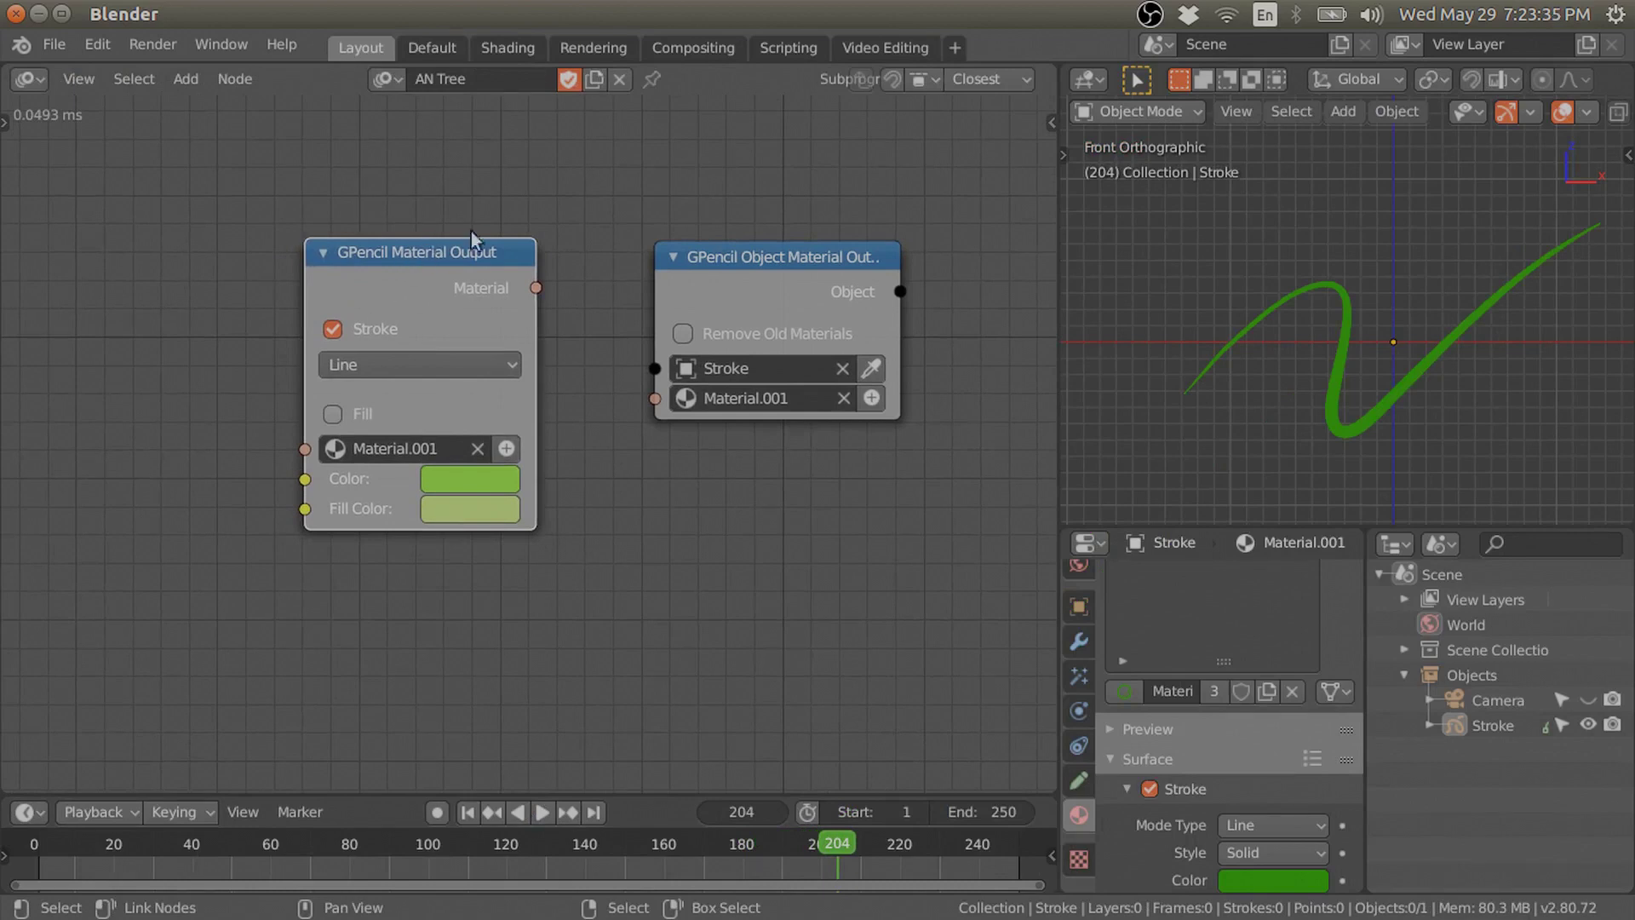
pyautogui.press('x')
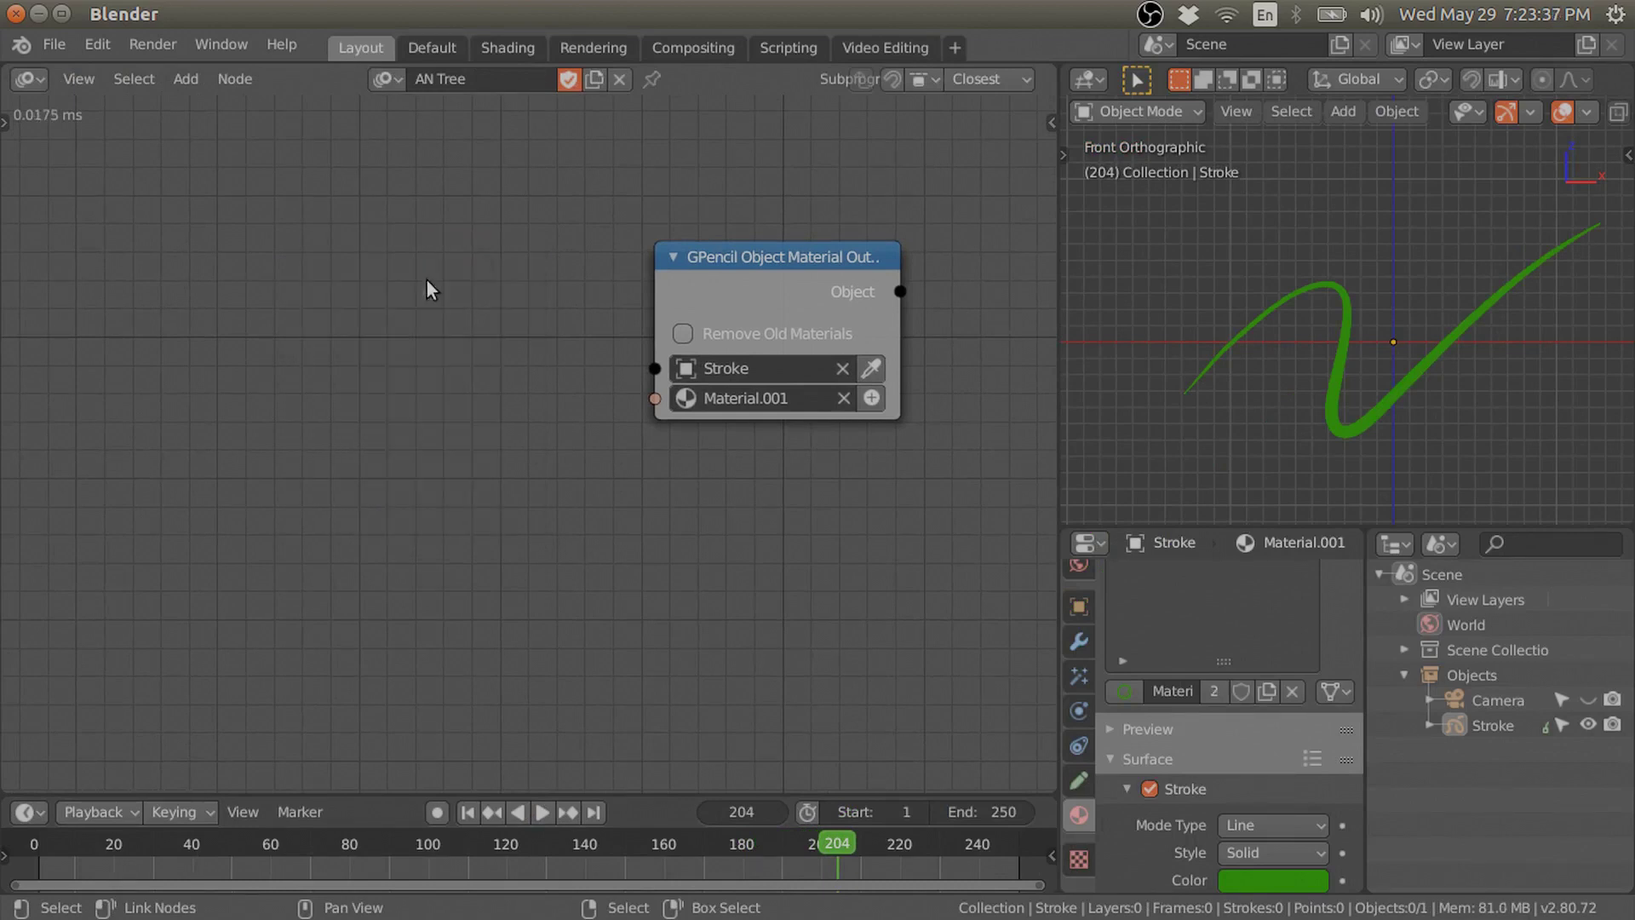
# Play the animation and change the stroke color of Material.001 in the material's surface properties during playback
pyautogui.moveTo(860, 659); pyautogui.dragTo(834, 642, button='middle')
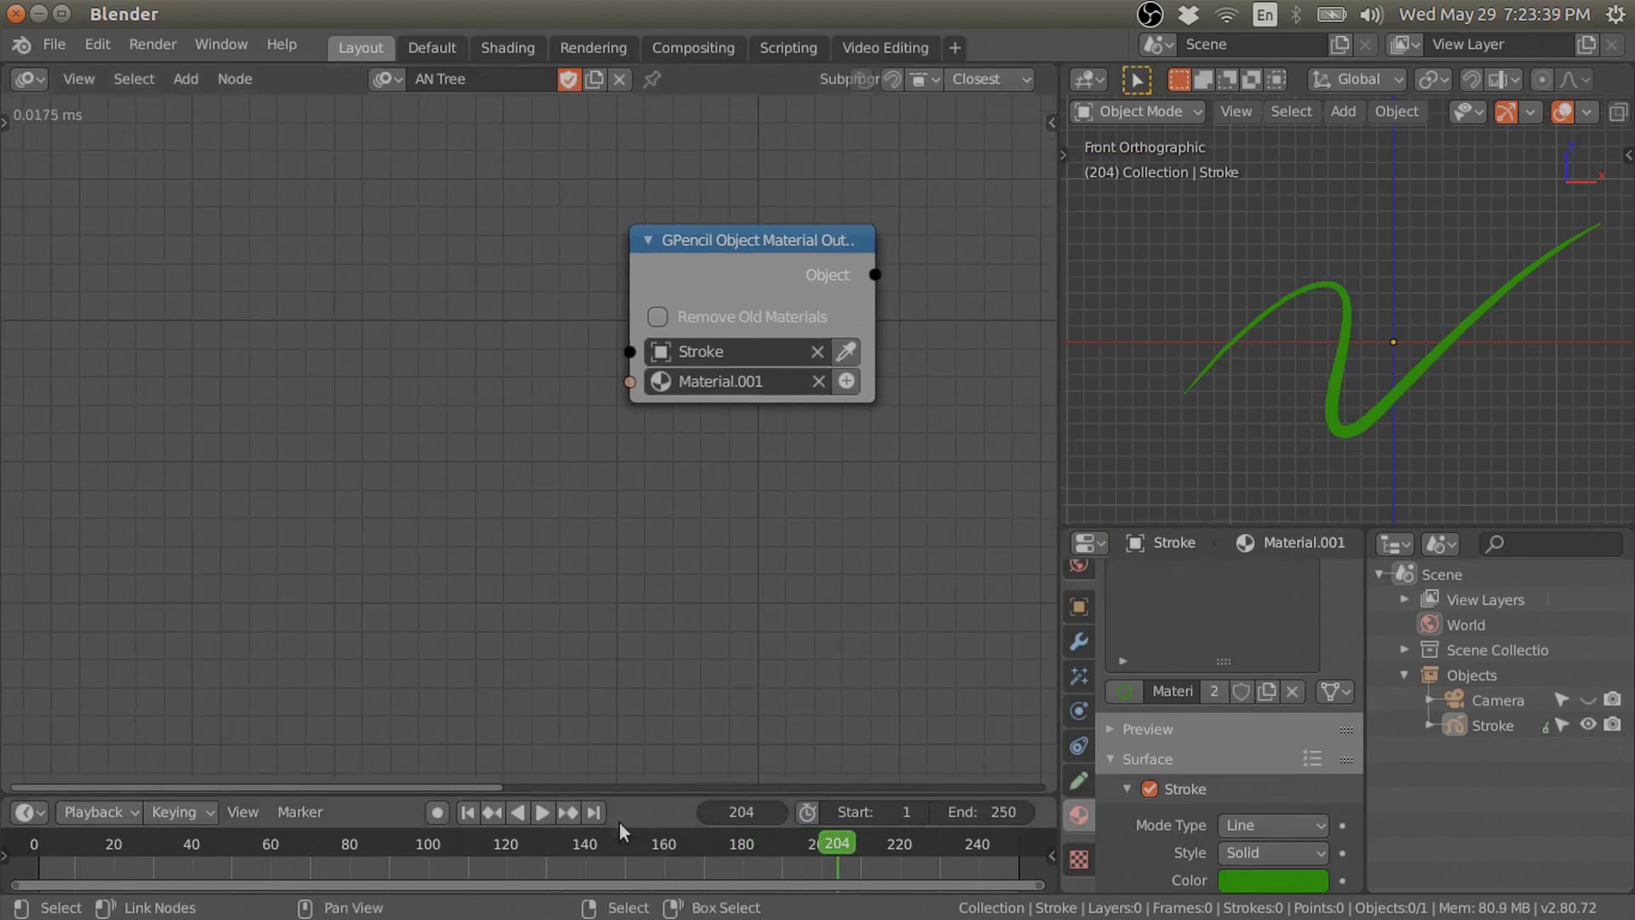
pyautogui.click(542, 811)
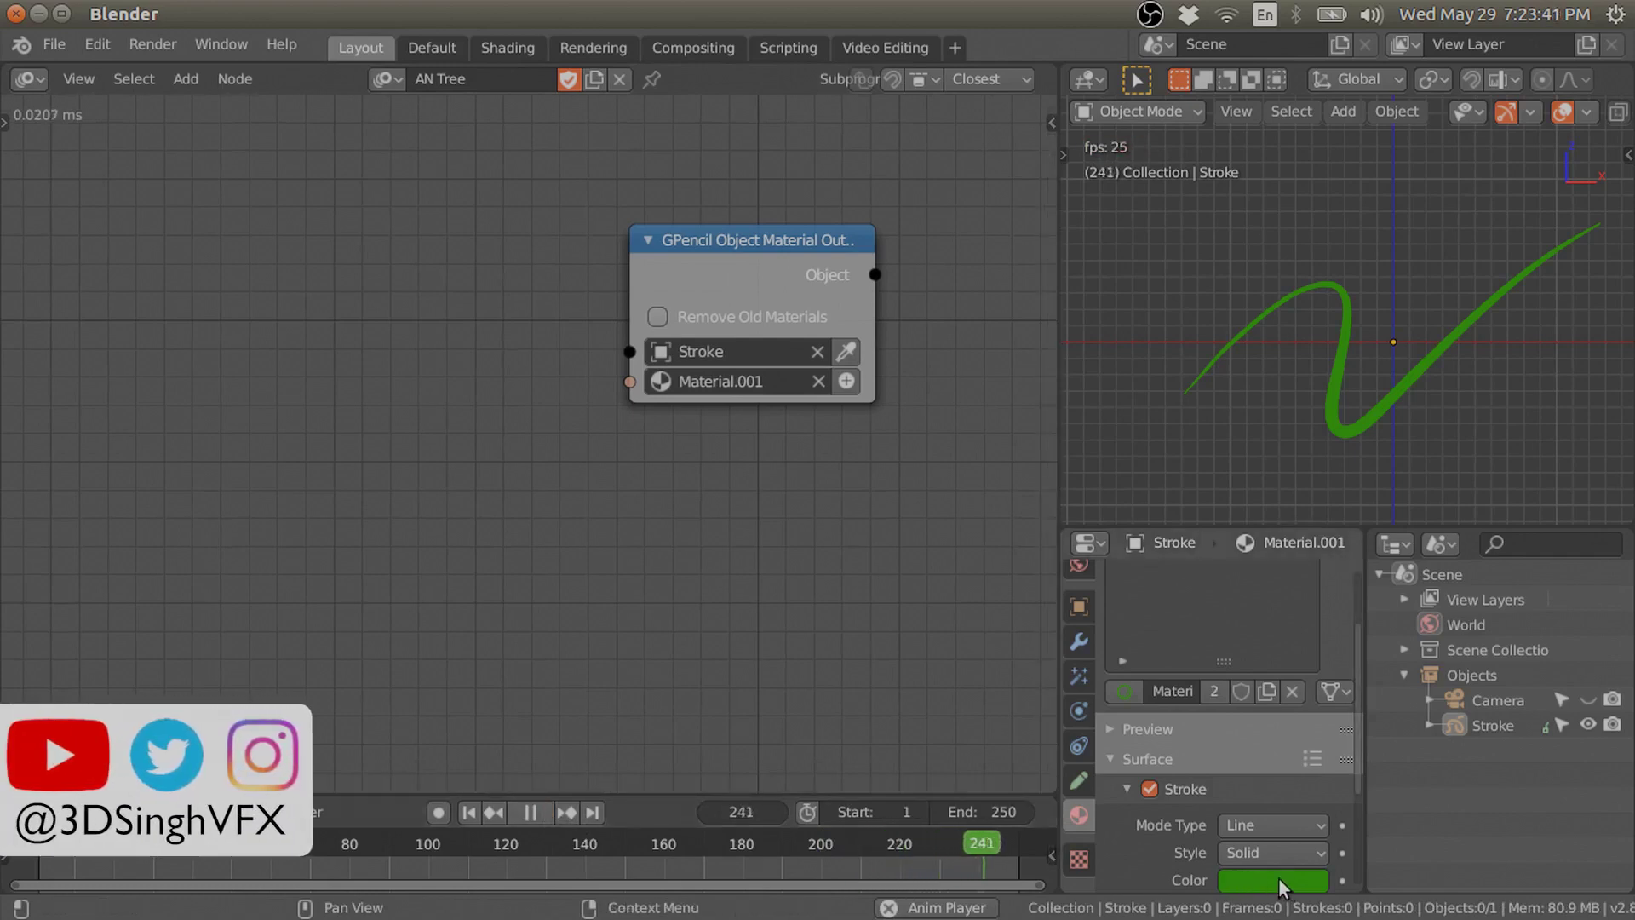
pyautogui.scroll(-3, 1279, 877)
pyautogui.click(1270, 781)
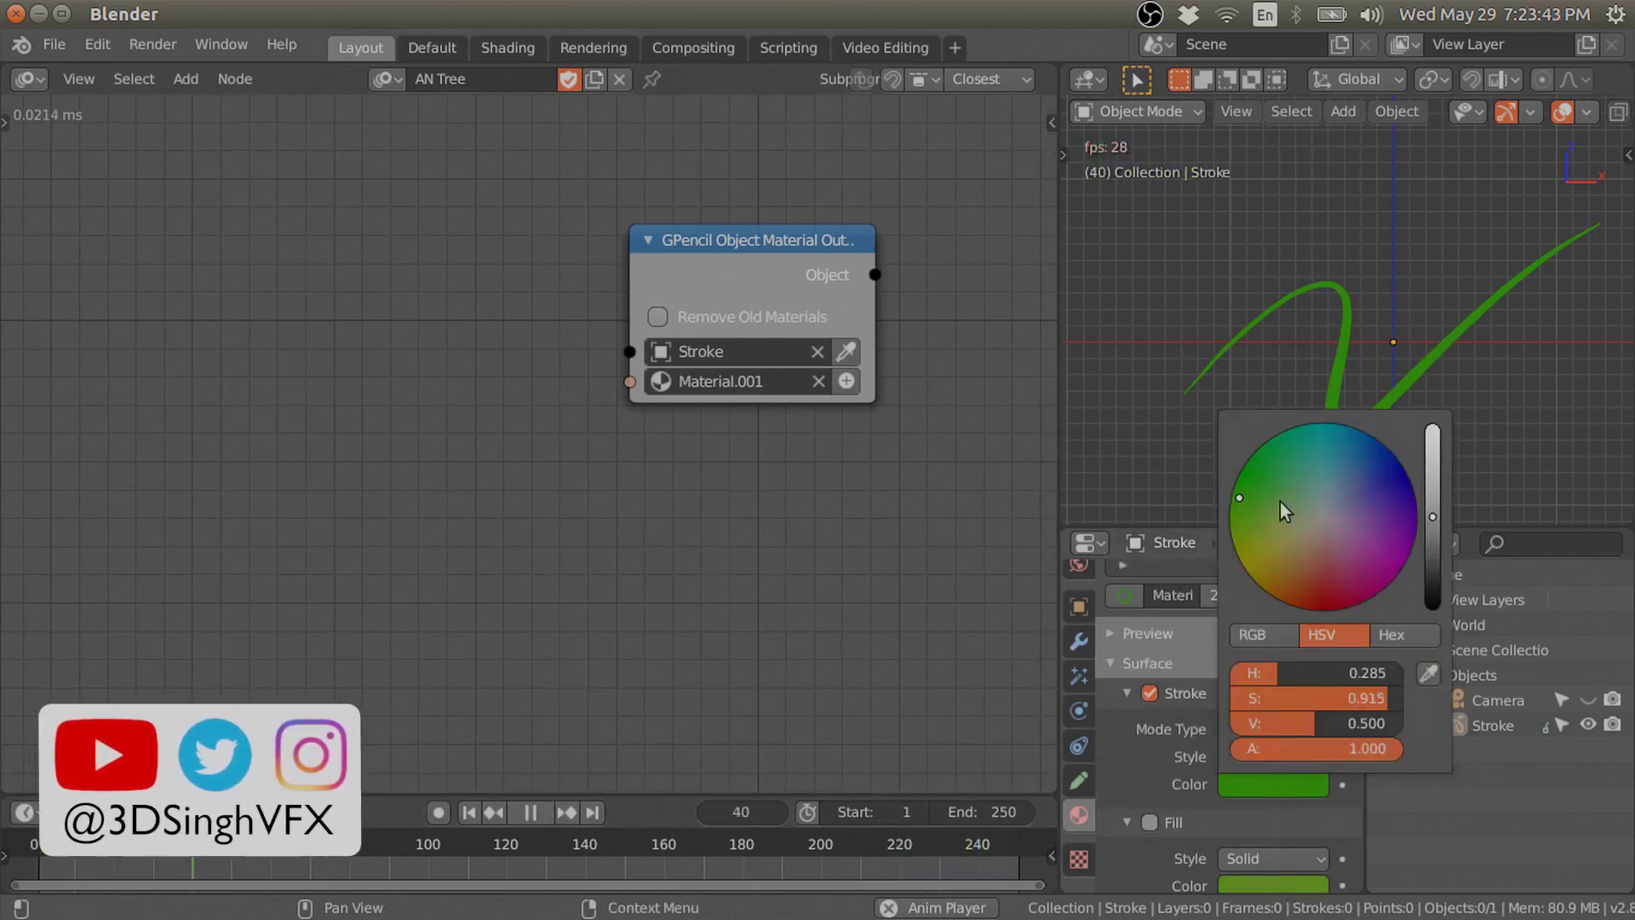
pyautogui.moveTo(1311, 554)
pyautogui.mouseDown()
pyautogui.moveTo(1337, 588)
pyautogui.moveTo(1355, 540)
pyautogui.moveTo(1388, 530)
pyautogui.moveTo(1328, 576)
pyautogui.moveTo(1291, 567)
pyautogui.moveTo(1273, 519)
pyautogui.moveTo(1375, 541)
pyautogui.moveTo(1286, 563)
pyautogui.mouseUp()
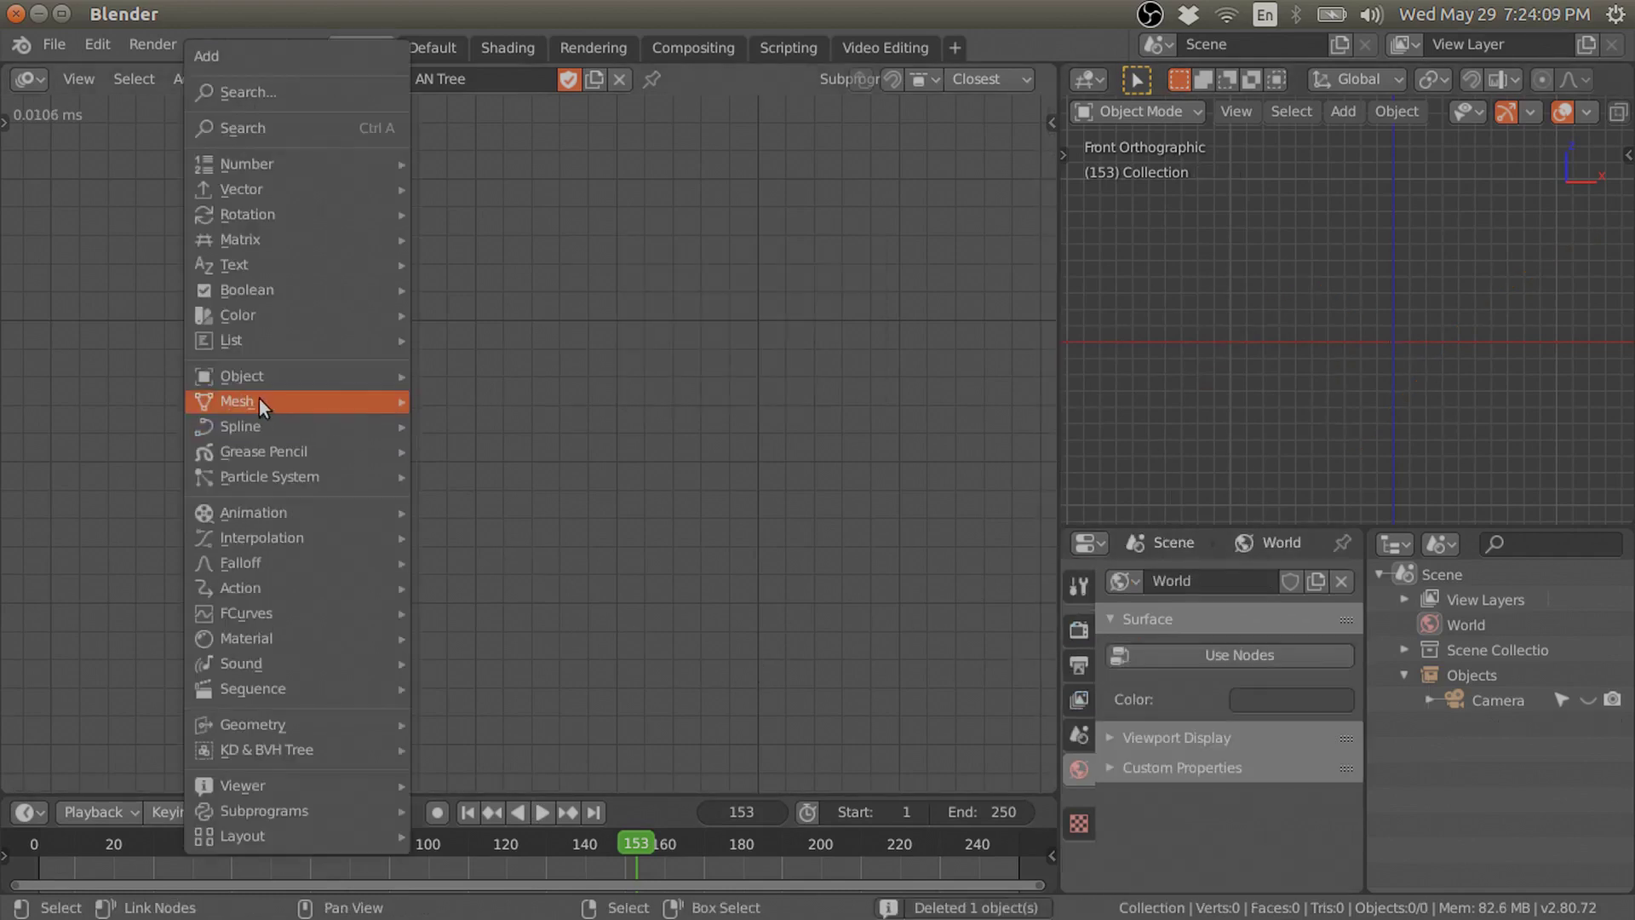
# Add a GPencil Object Output node to the empty node tree
pyautogui.moveTo(232, 453)
pyautogui.click(507, 816)
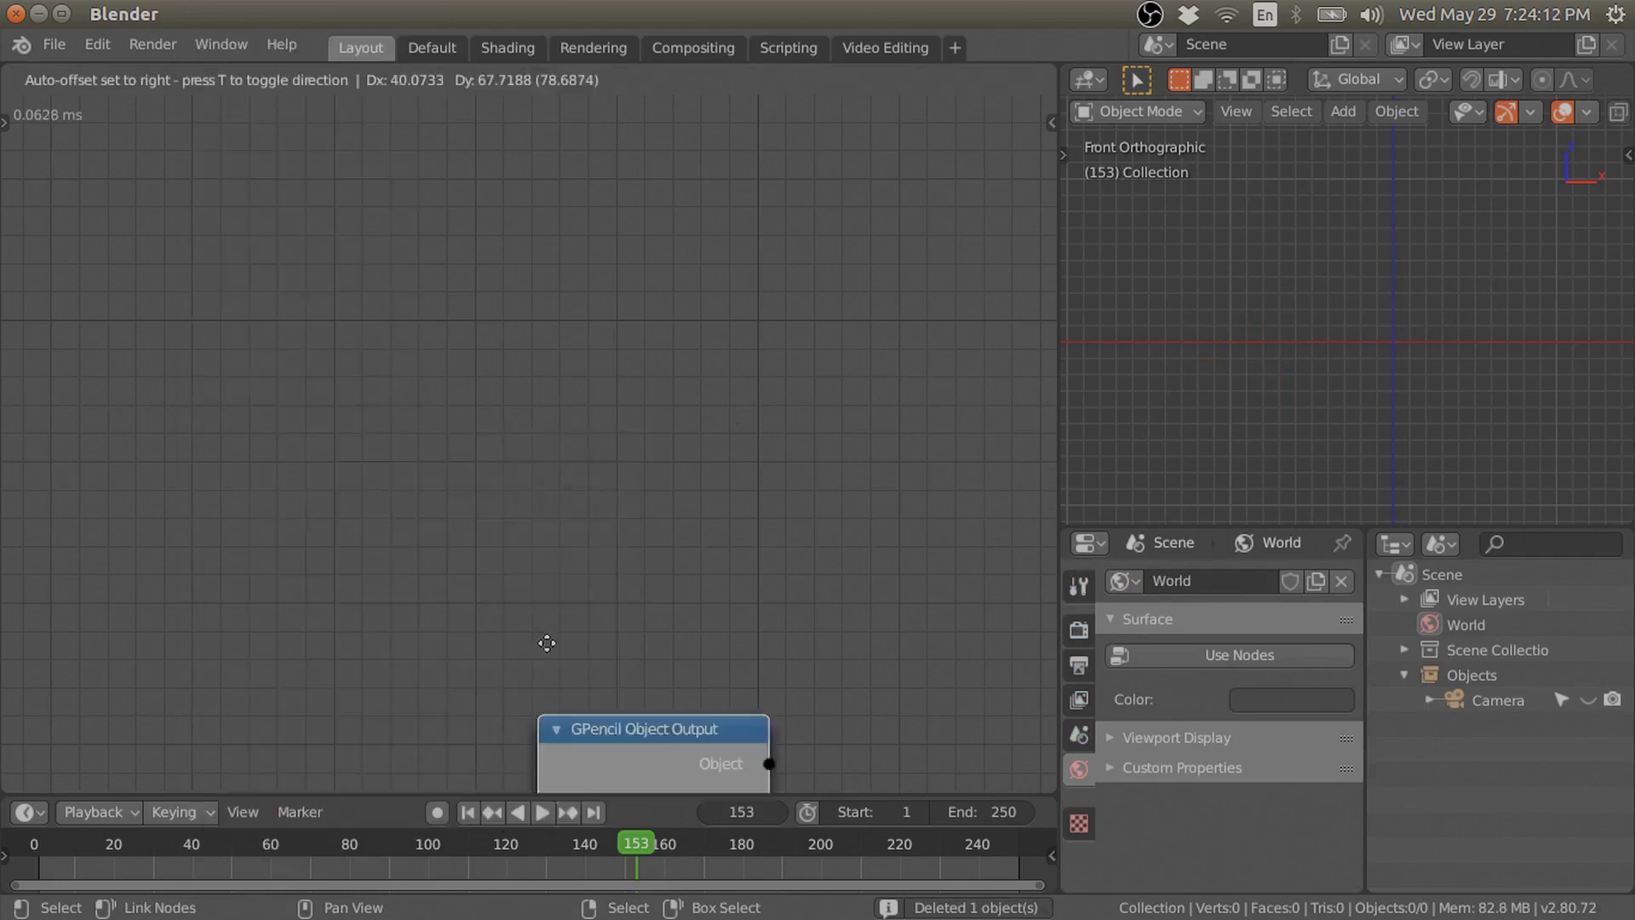
pyautogui.scroll(2, 596, 264)
pyautogui.click(747, 293)
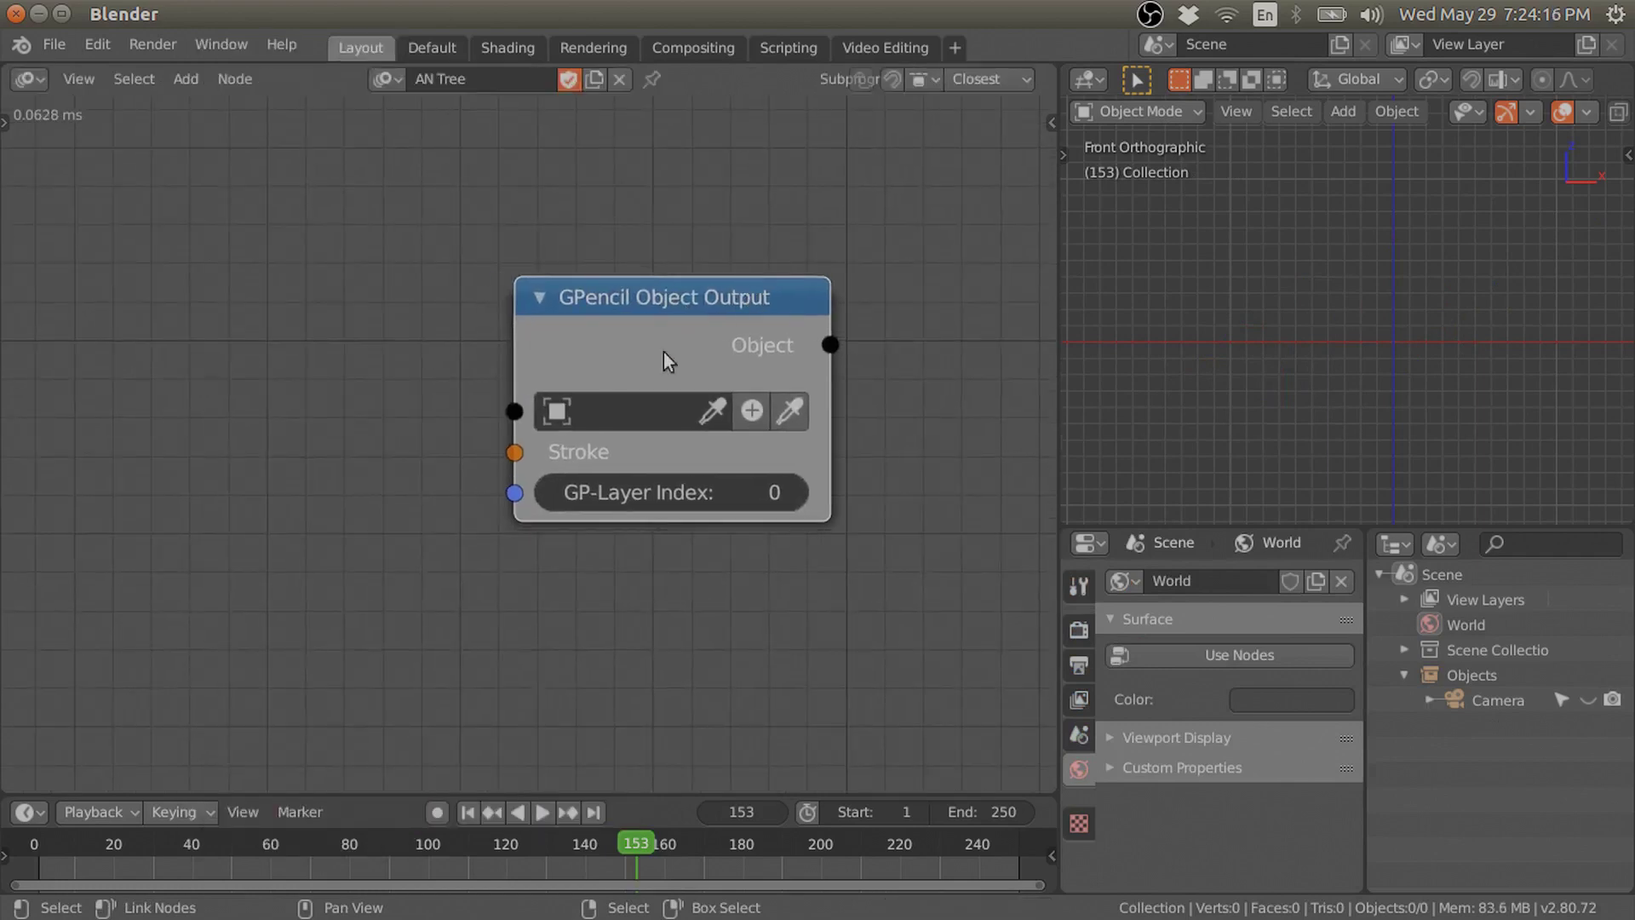
# Add a Random Vector node that outputs a list of vectors, and move the GPencil Object Output node farther from it
pyautogui.scroll(-1, 482, 359)
pyautogui.hotkey('shift', 'a')
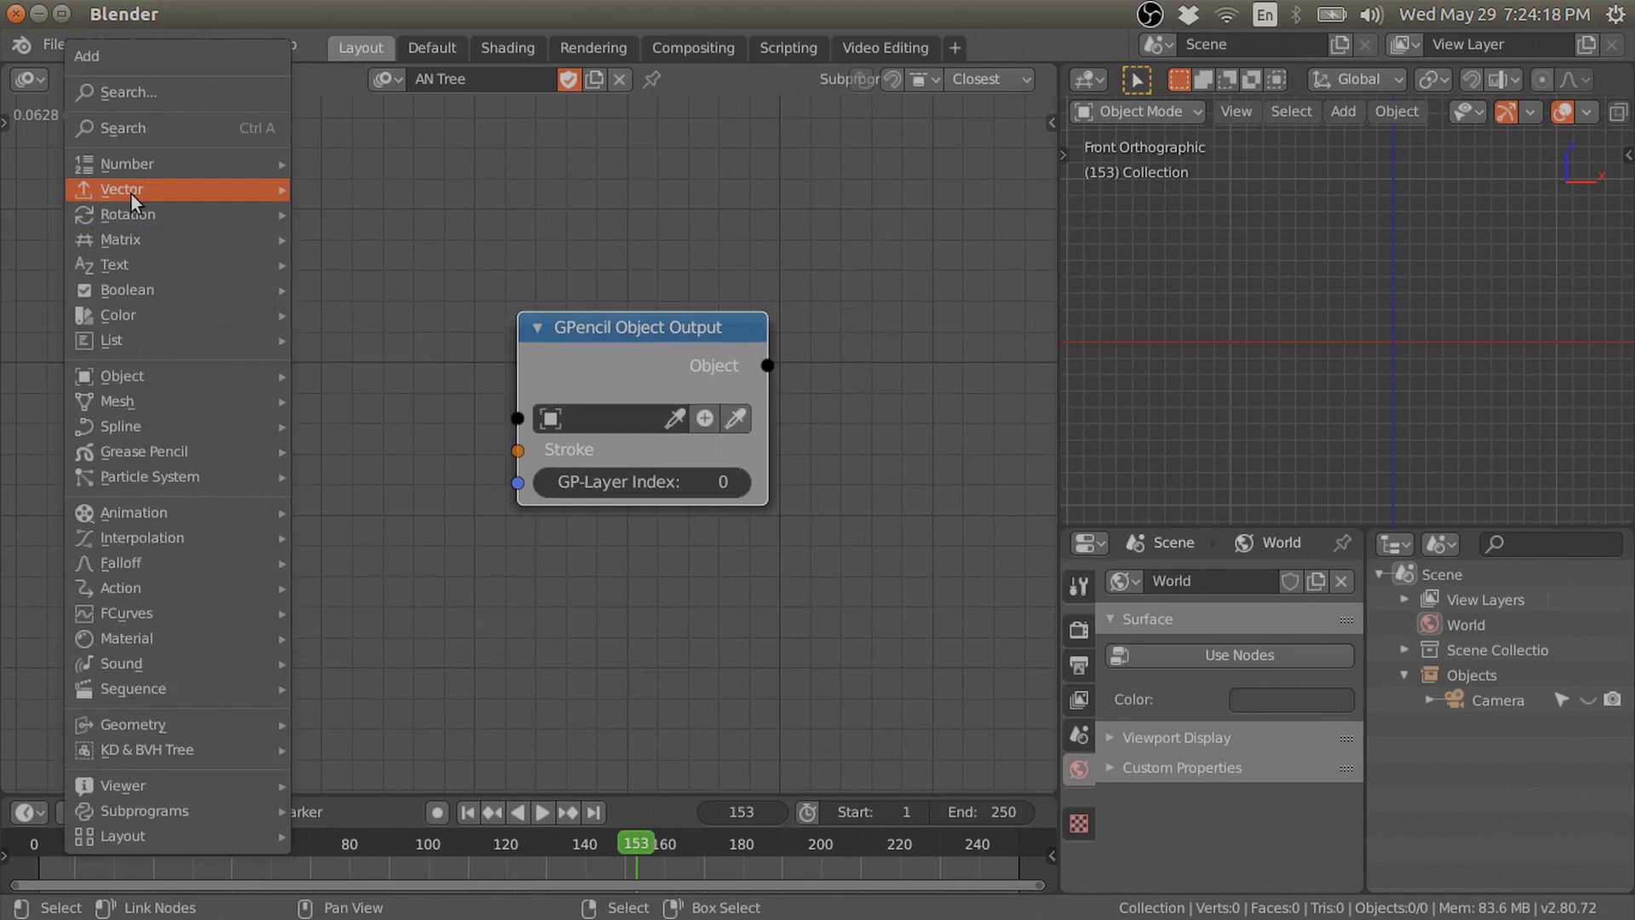
pyautogui.moveTo(262, 190)
pyautogui.click(361, 299)
pyautogui.click(304, 407)
pyautogui.click(286, 416)
pyautogui.moveTo(652, 326); pyautogui.dragTo(882, 325)
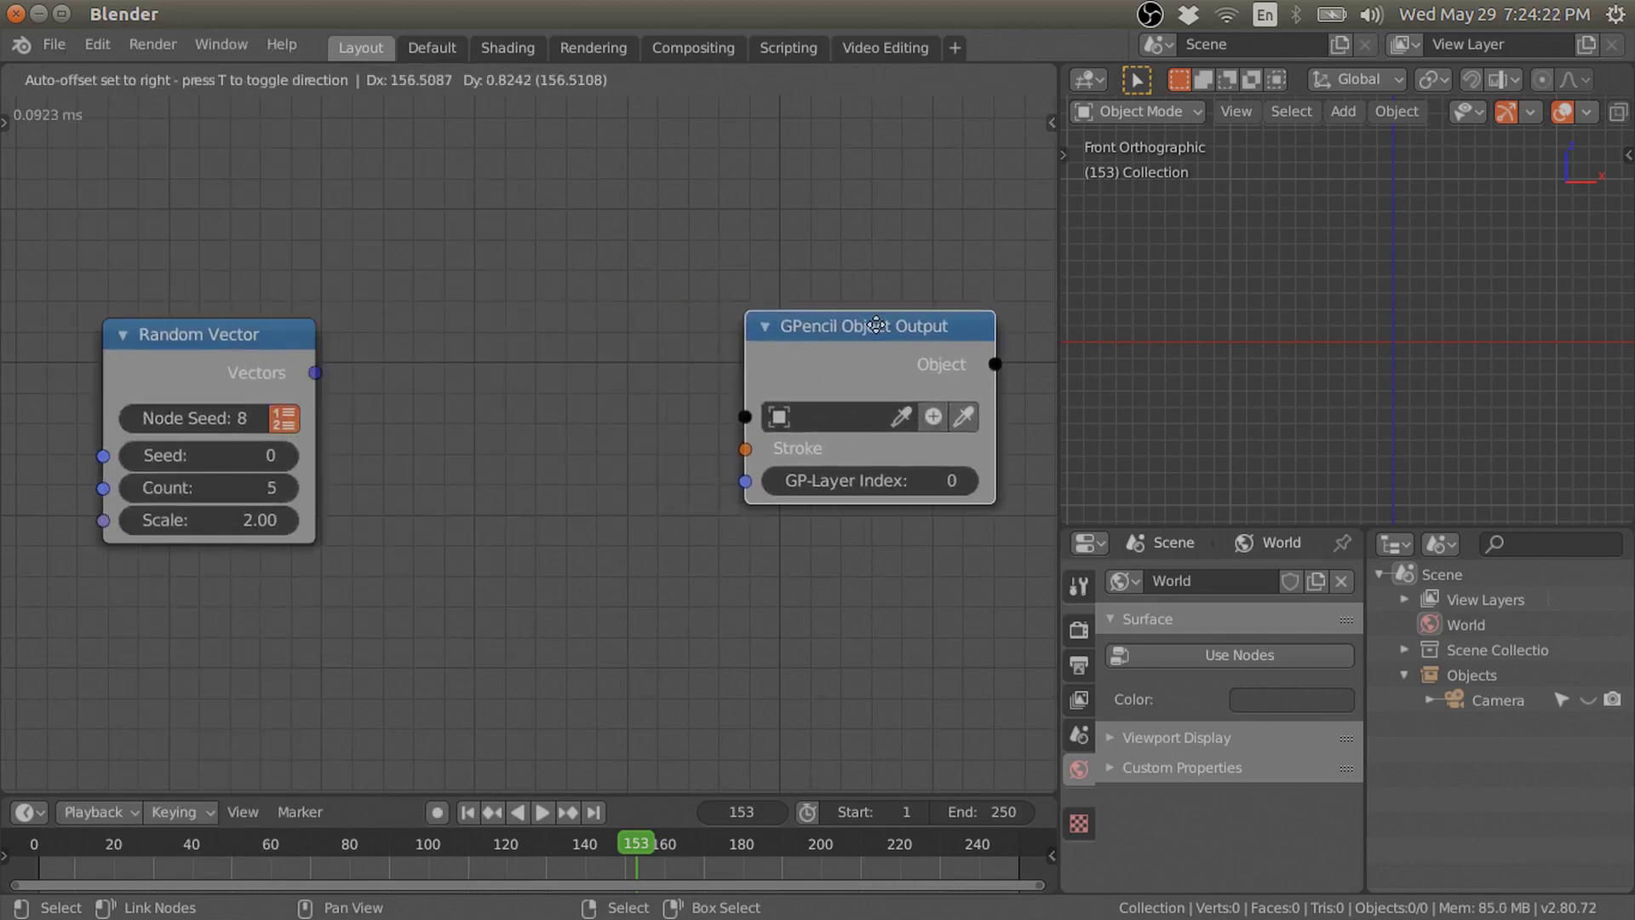
# Add a GPencil Stroke Output node between the two nodes, linking Vectors to its Points and its Stroke to the GPencil Object Output node
pyautogui.hotkey('shift', 'a')
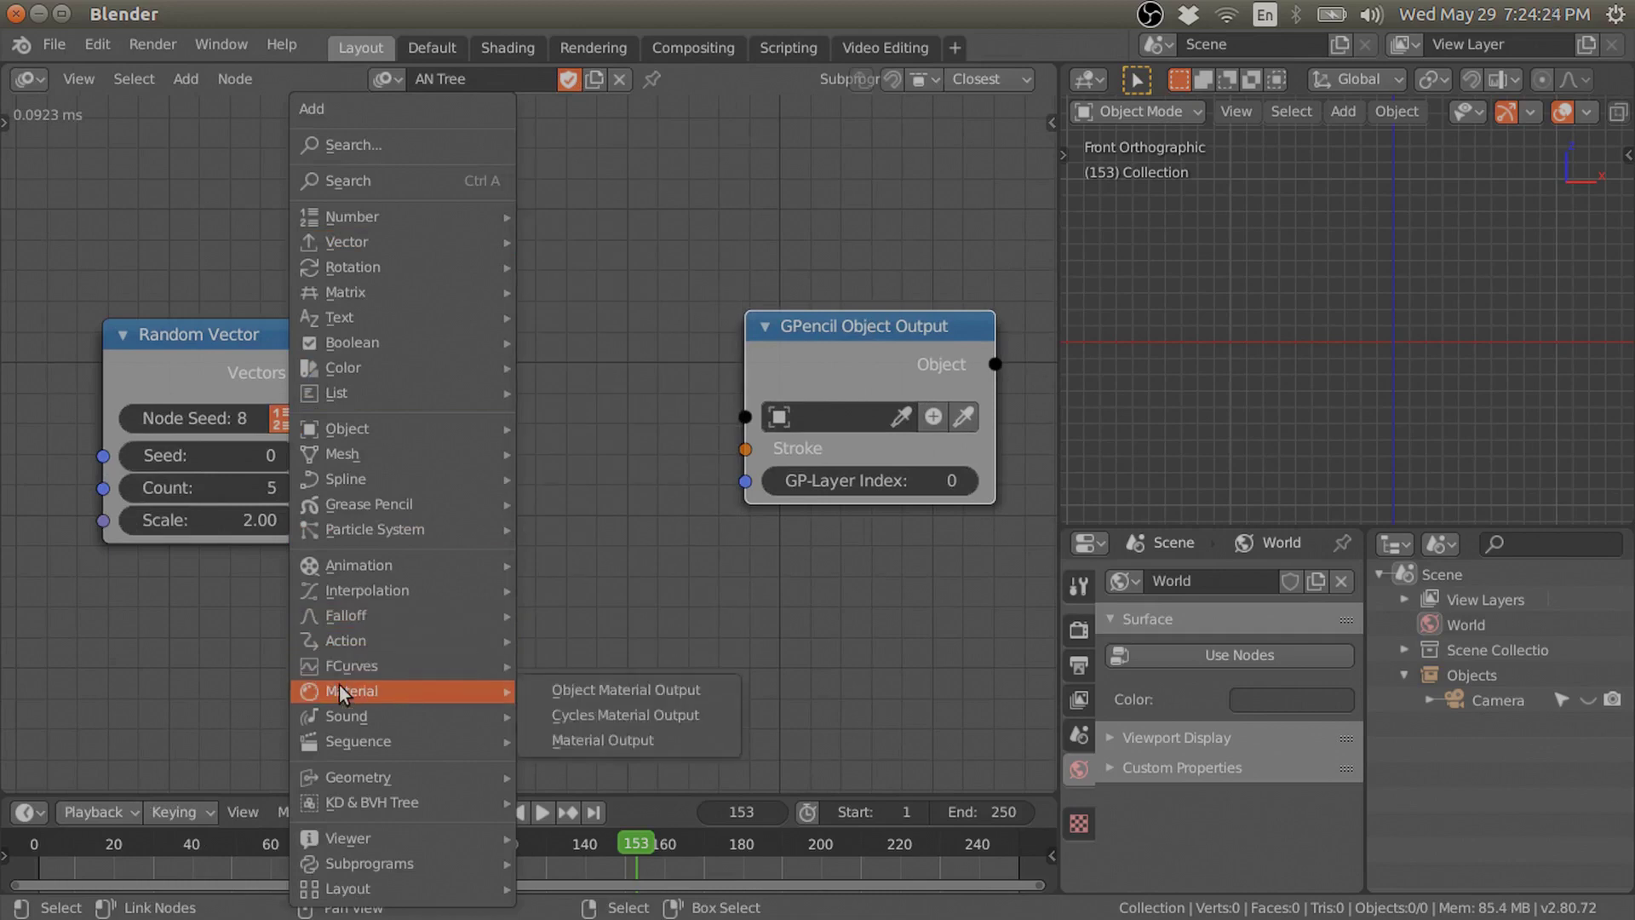
pyautogui.moveTo(375, 504)
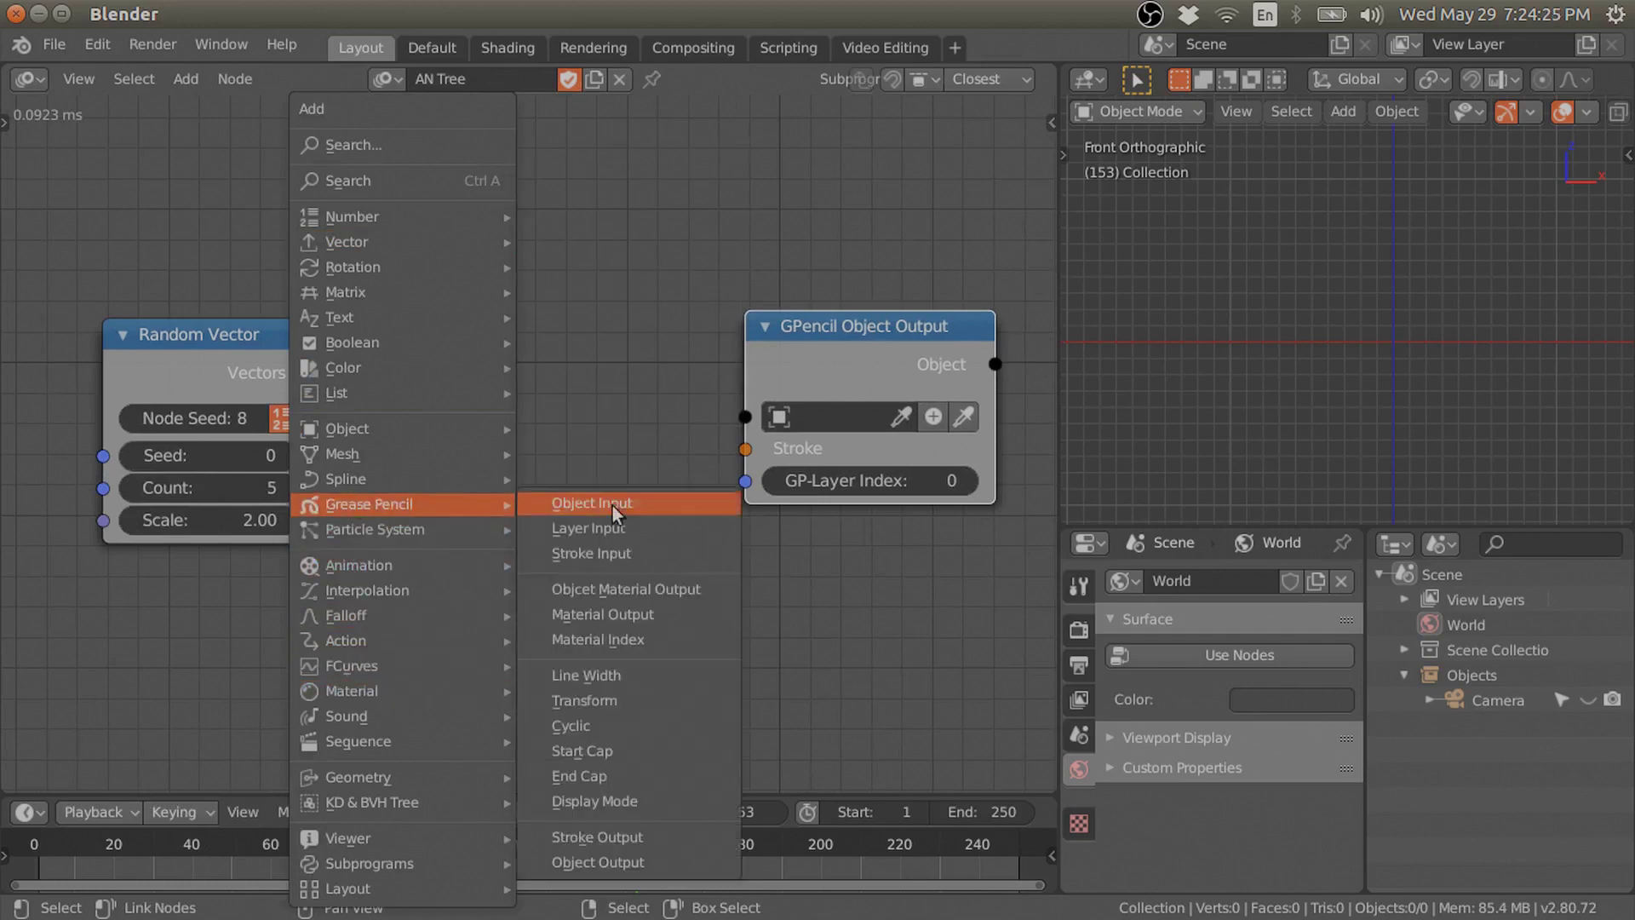
pyautogui.click(586, 836)
pyautogui.click(392, 314)
pyautogui.moveTo(315, 372)
pyautogui.mouseDown()
pyautogui.moveTo(385, 401)
pyautogui.moveTo(393, 421)
pyautogui.mouseUp()
pyautogui.moveTo(722, 335)
pyautogui.mouseDown()
pyautogui.moveTo(665, 337)
pyautogui.moveTo(742, 272)
pyautogui.mouseUp()
pyautogui.moveTo(713, 458); pyautogui.dragTo(714, 458)
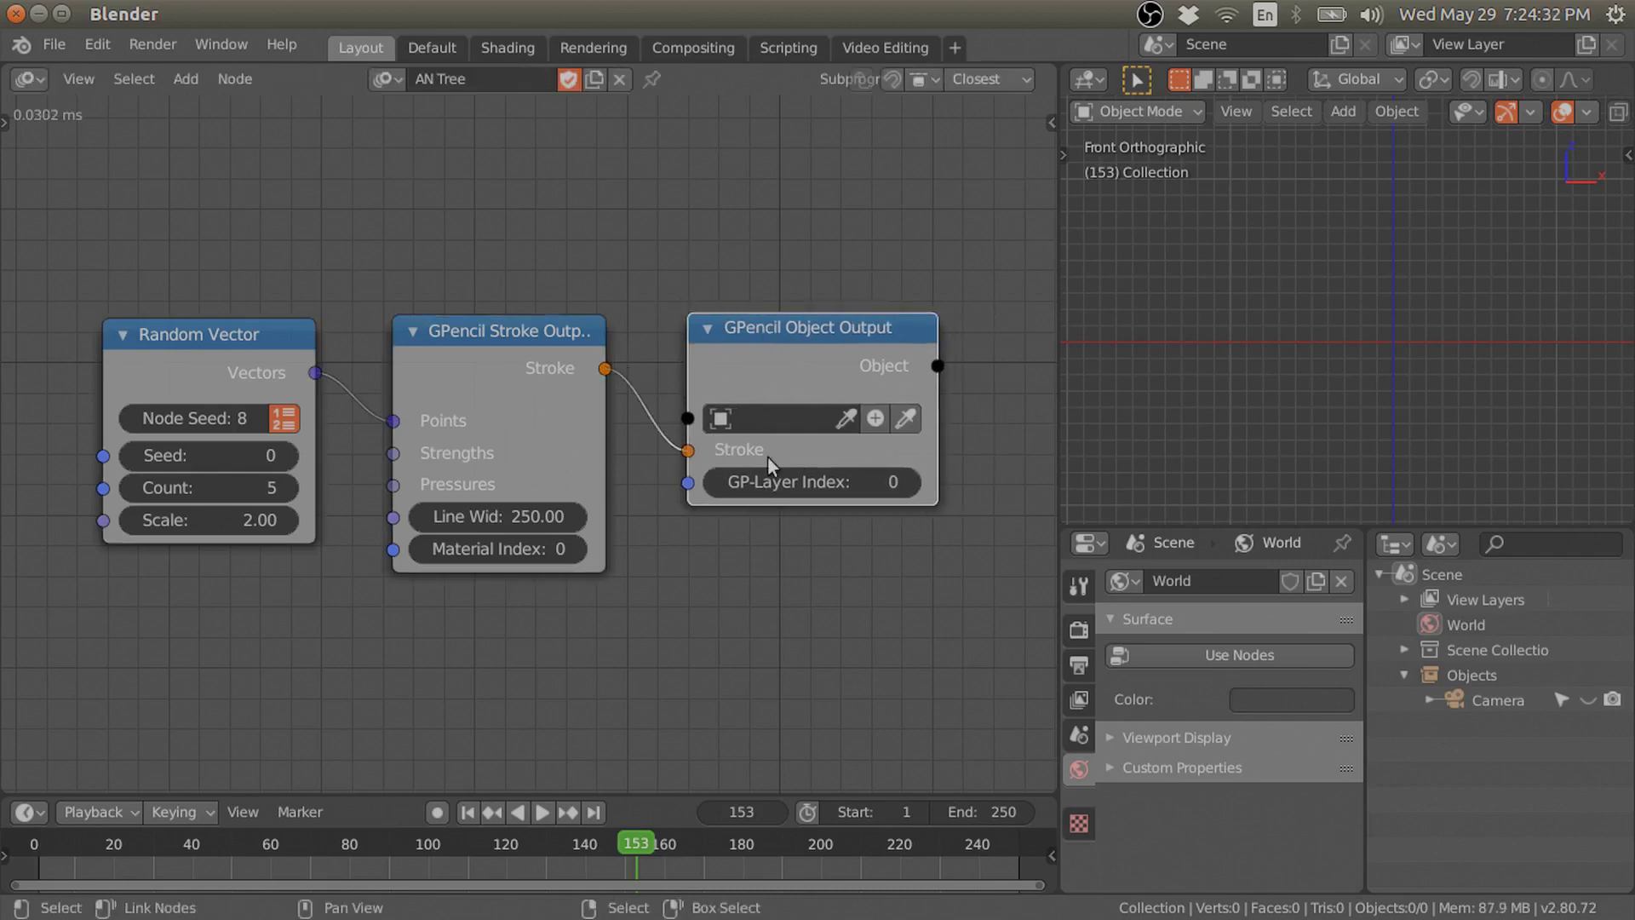
# Create a Target grease pencil object from the GPencil Object Output node and frame its stroke in the viewport
pyautogui.click(880, 418)
pyautogui.moveTo(1478, 449)
pyautogui.keyDown('shift'); pyautogui.mouseDown(button='middle')
pyautogui.moveTo(1484, 319)
pyautogui.moveTo(1480, 352)
pyautogui.mouseUp(button='middle'); pyautogui.keyUp('shift')
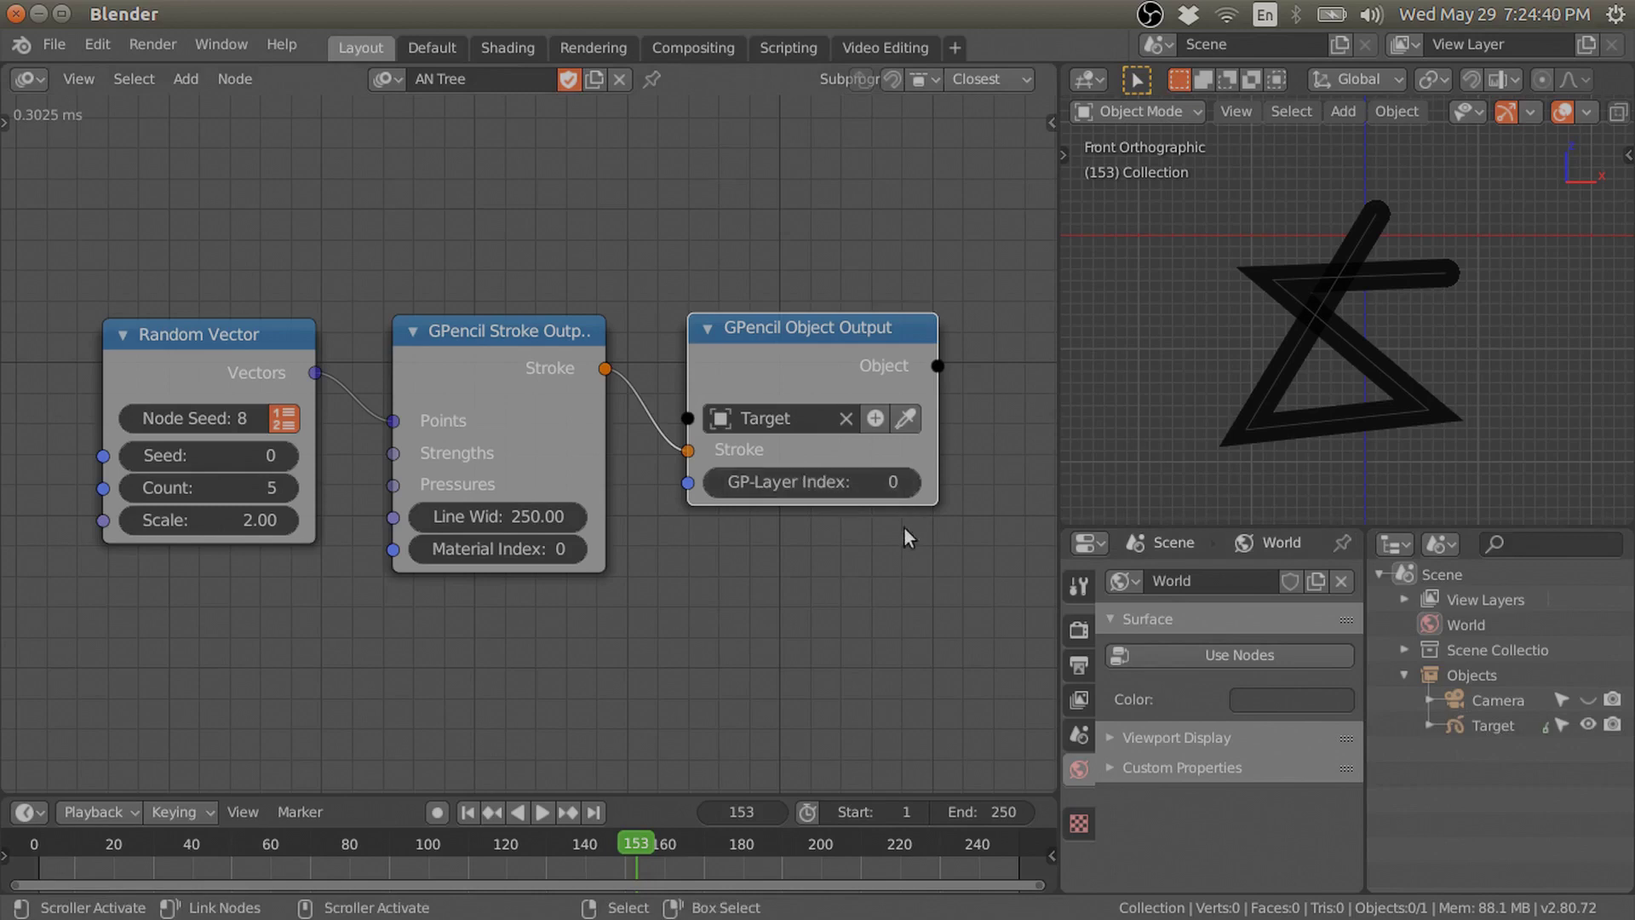
pyautogui.scroll(1, 738, 551)
pyautogui.moveTo(746, 589); pyautogui.dragTo(739, 488, button='middle')
pyautogui.moveTo(611, 256)
pyautogui.mouseDown()
pyautogui.moveTo(712, 140)
pyautogui.moveTo(611, 255)
pyautogui.moveTo(679, 233)
pyautogui.mouseUp()
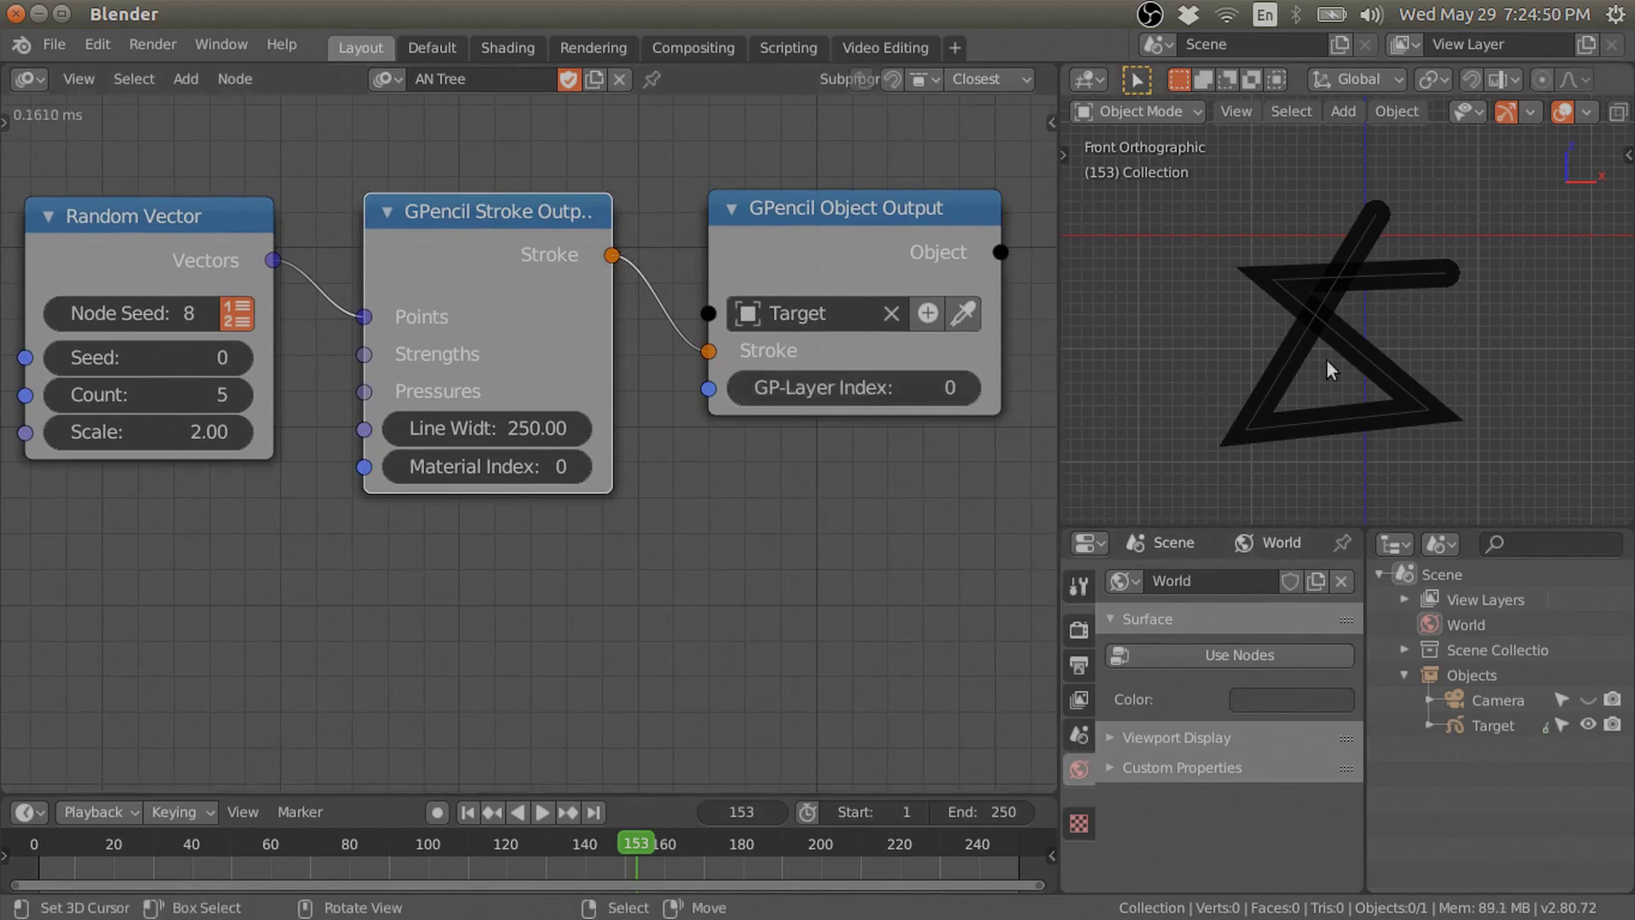
# Select the Target object in the outliner and show its grease pencil data properties with the layer list
pyautogui.click(1481, 732)
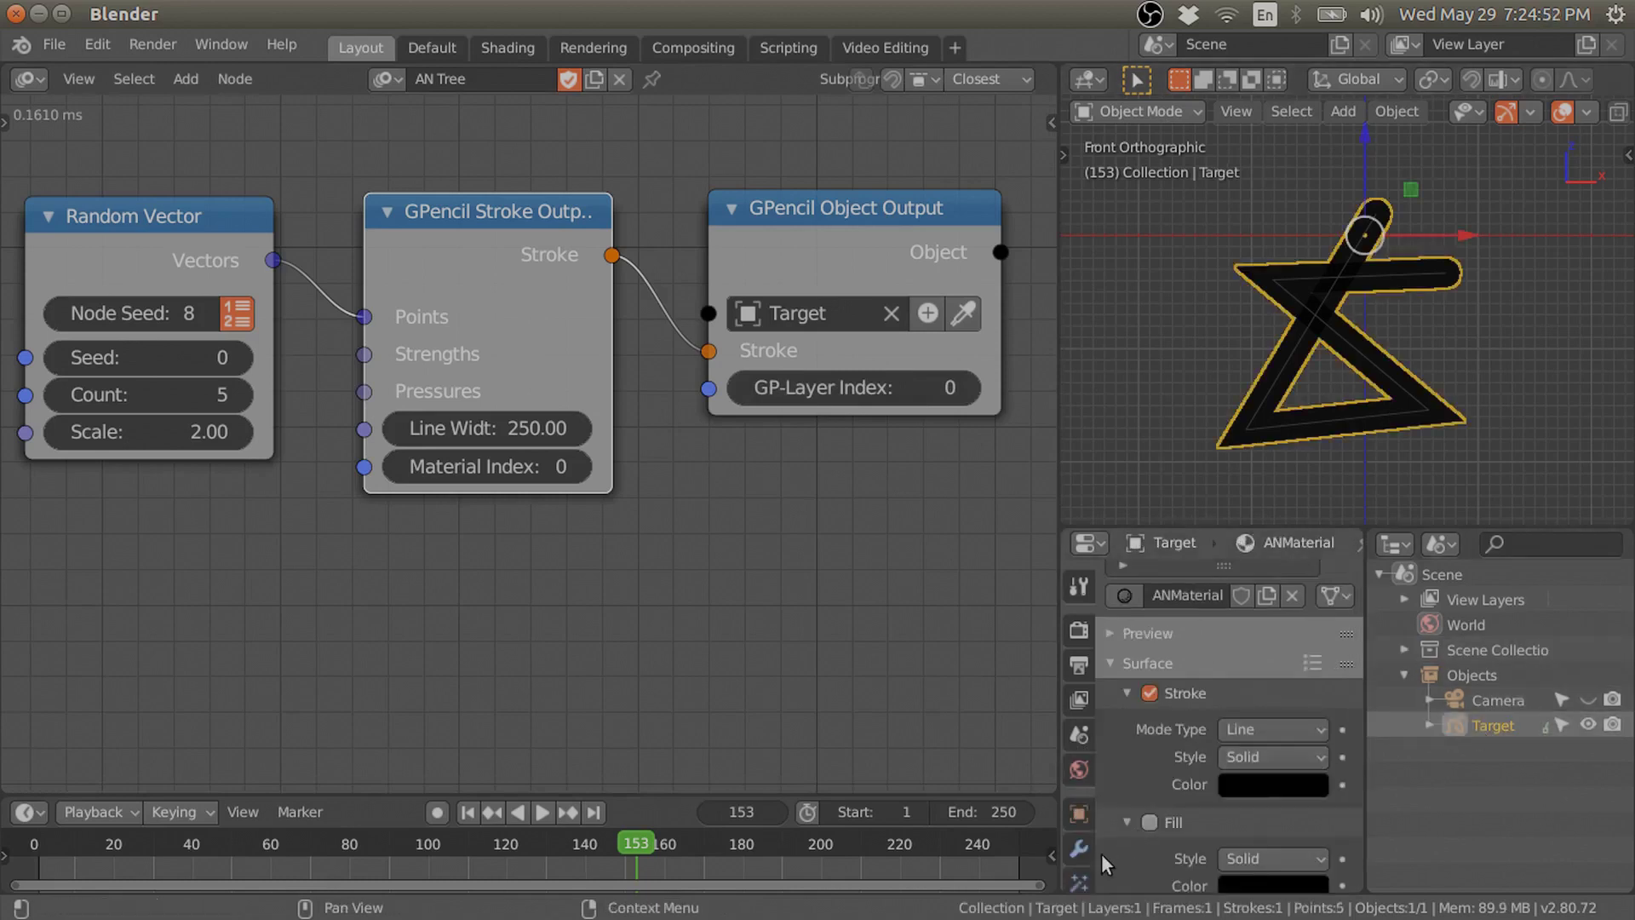
pyautogui.scroll(-2, 1077, 869)
pyautogui.scroll(-3, 1077, 865)
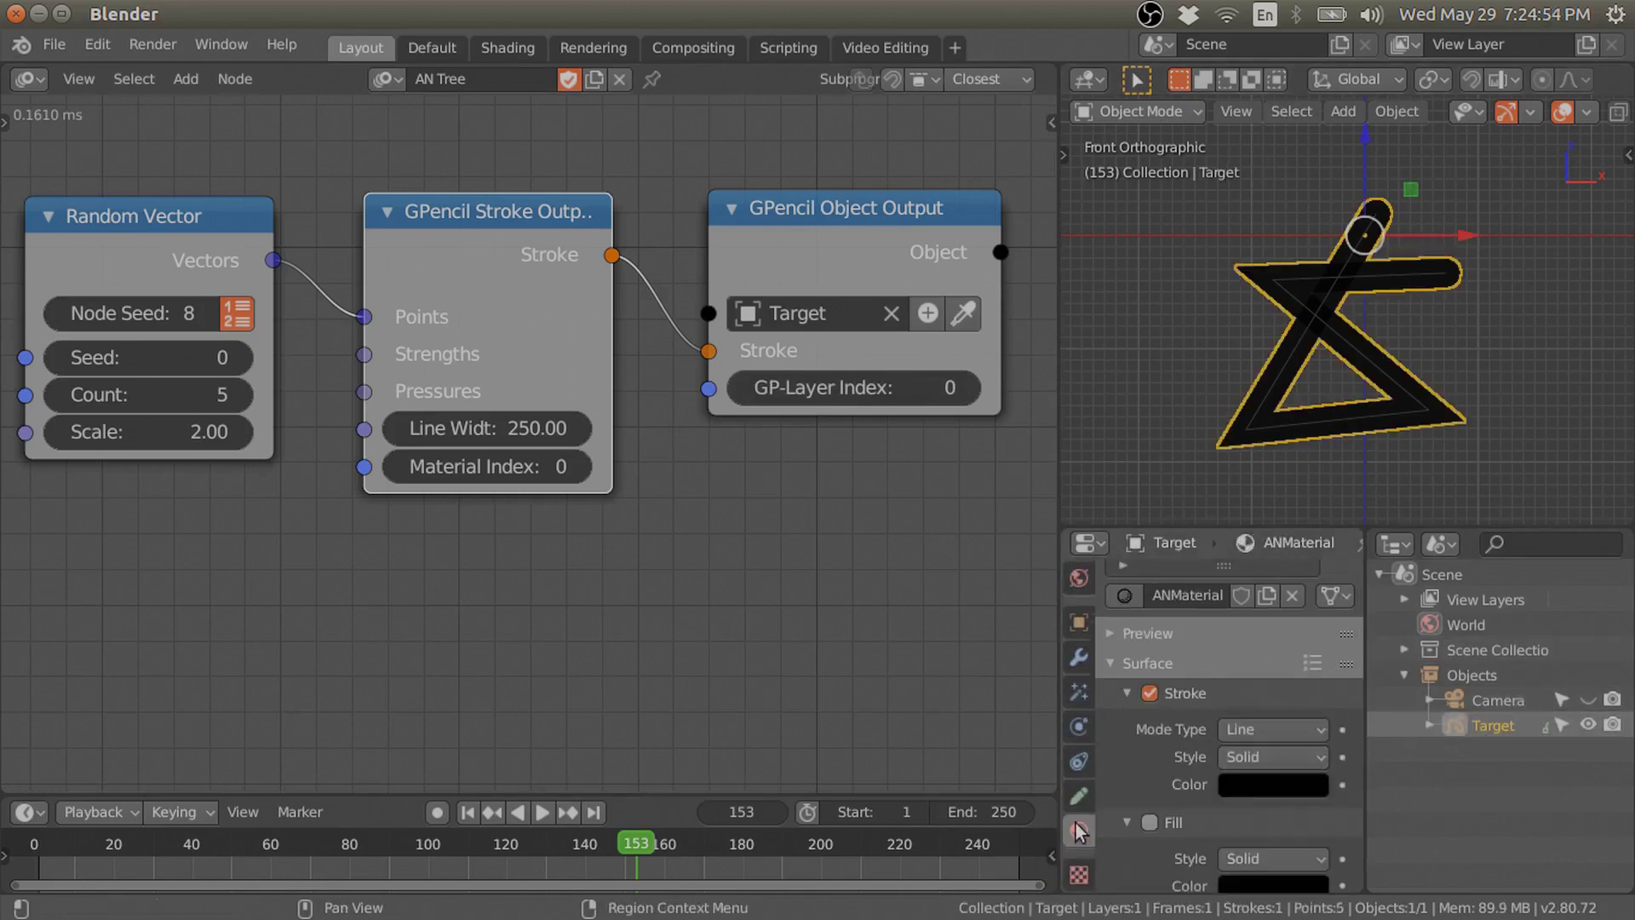
pyautogui.click(1079, 796)
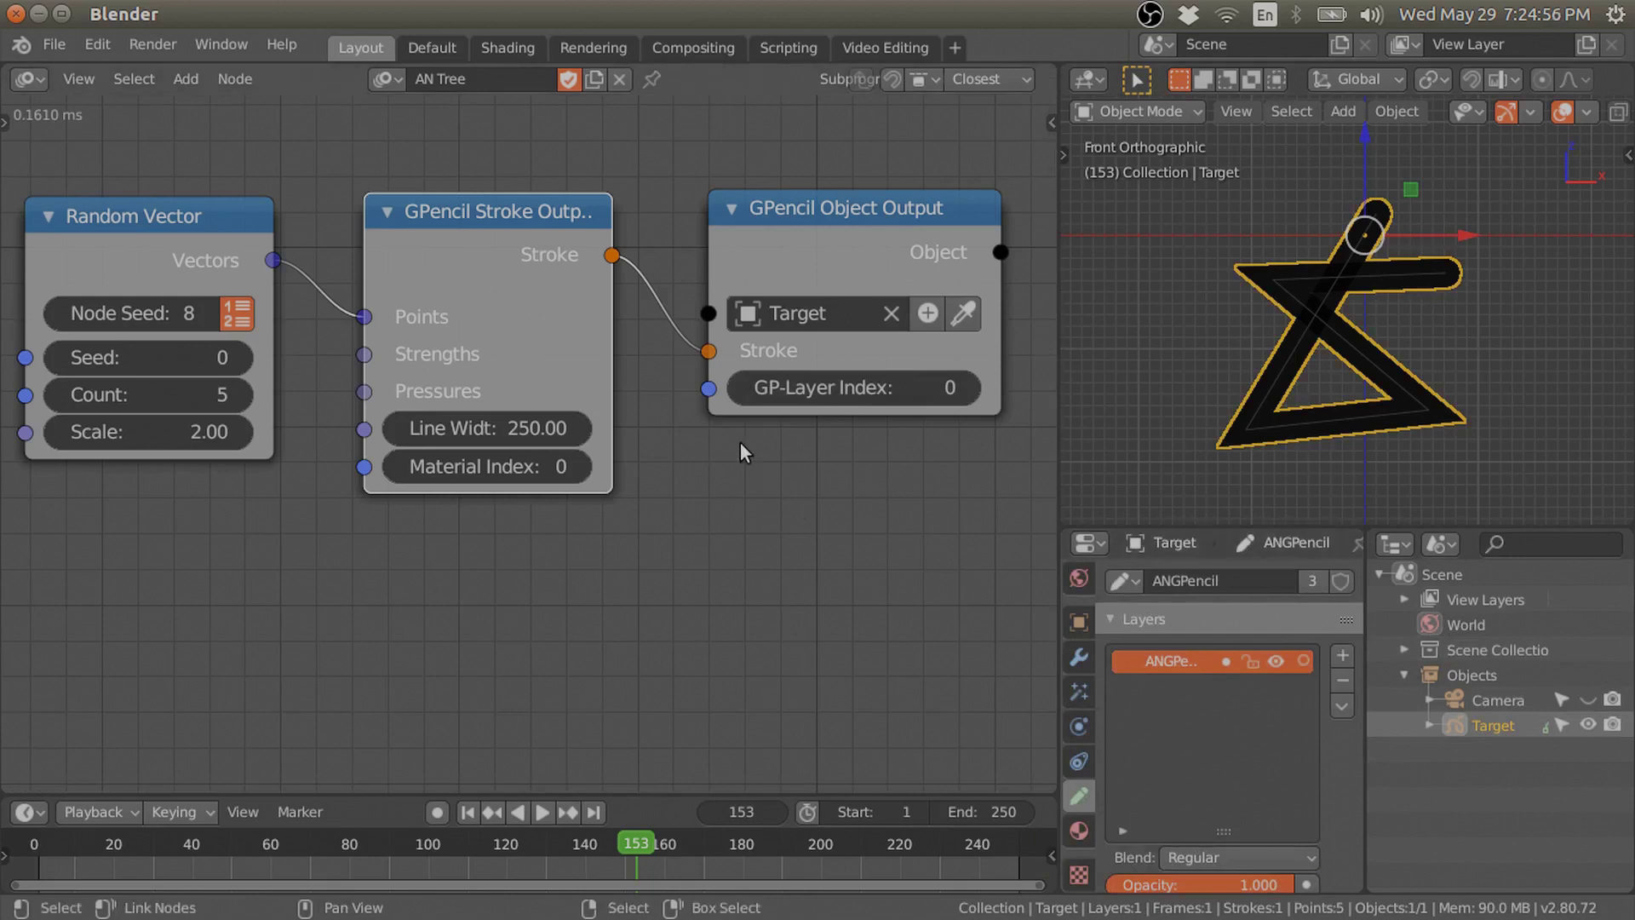
# Duplicate the Random Vector and GPencil Stroke Output nodes together and place the copies below the originals
pyautogui.click(228, 239)
pyautogui.keyDown('shift'); pyautogui.click(477, 216); pyautogui.keyUp('shift')
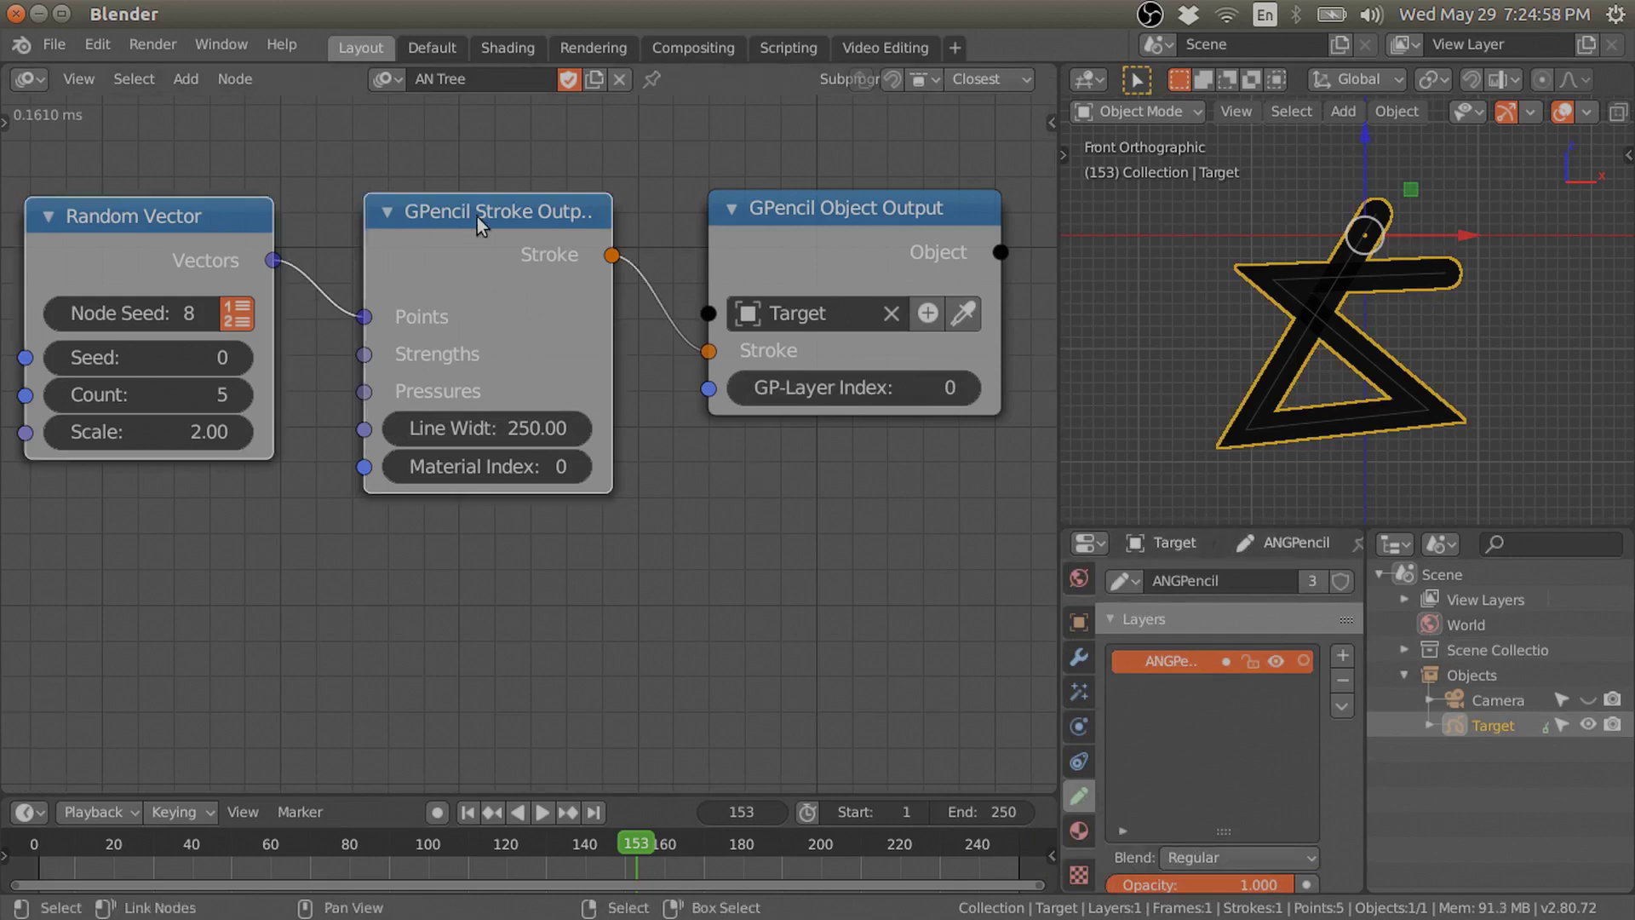
pyautogui.hotkey('shift', 'd')
pyautogui.click(475, 594)
pyautogui.press('Home')
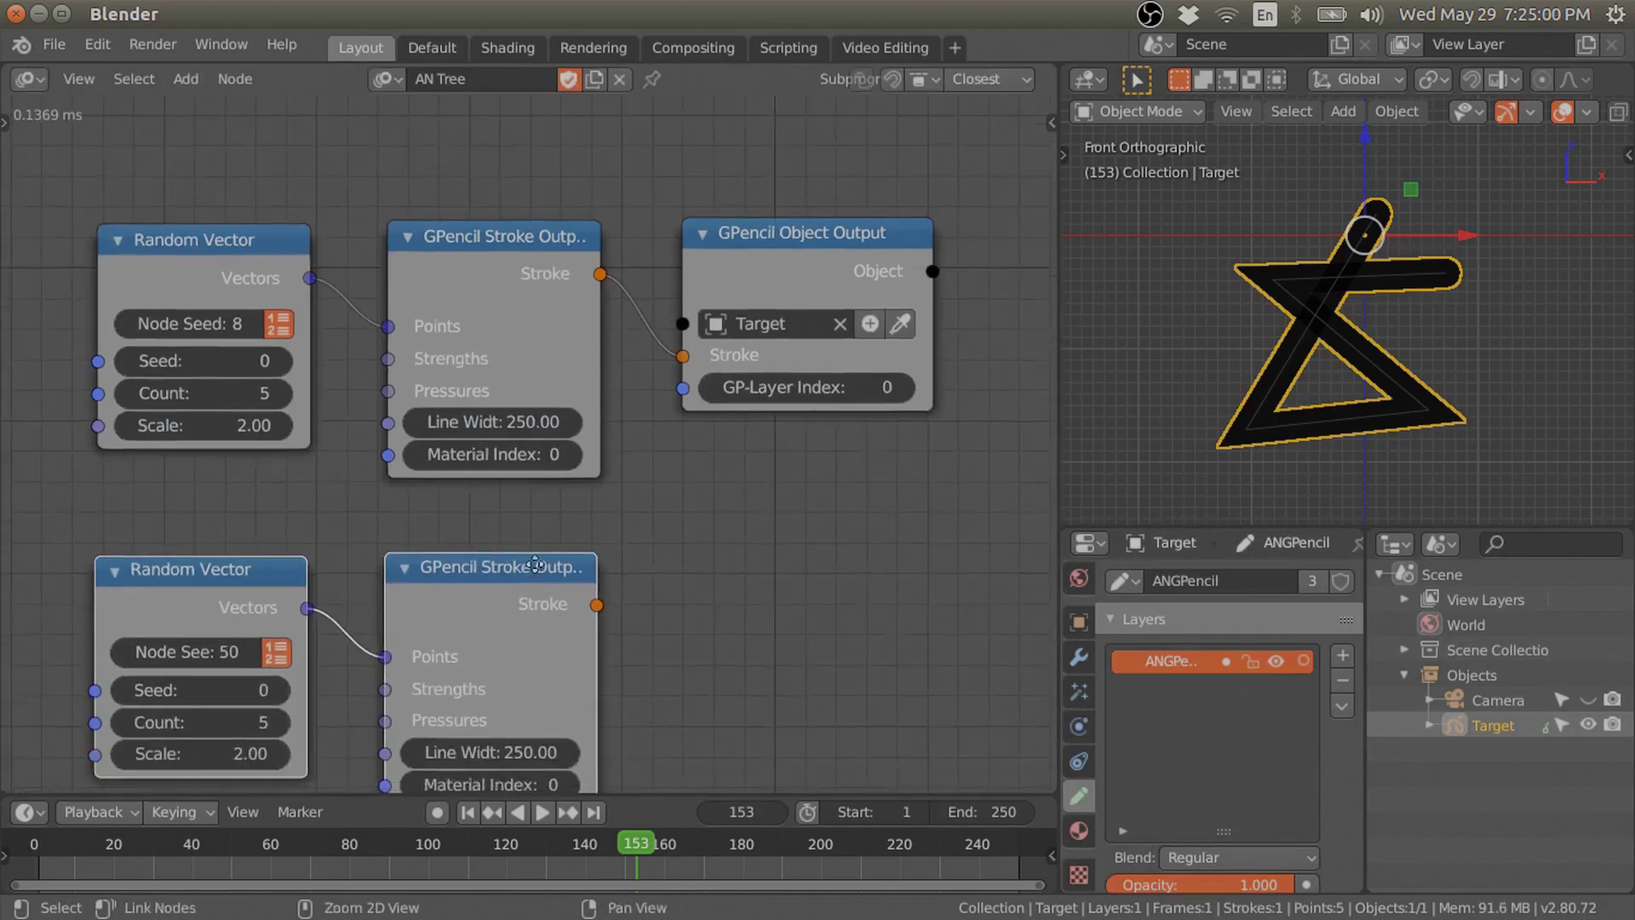
pyautogui.moveTo(709, 394); pyautogui.dragTo(703, 393, button='middle')
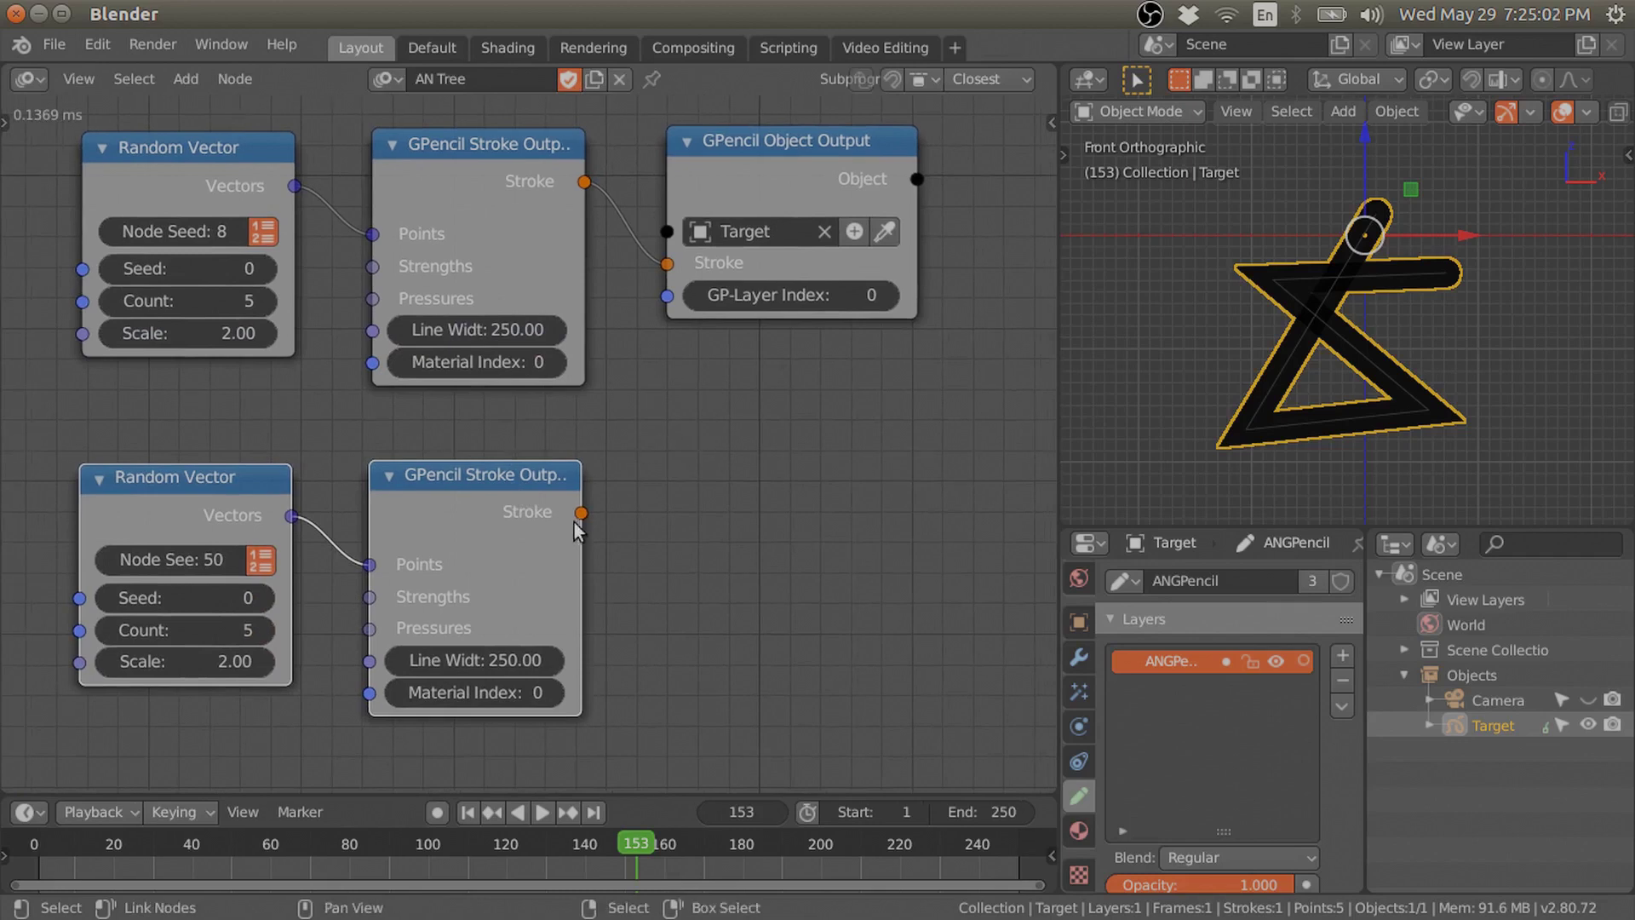
pyautogui.moveTo(580, 512)
pyautogui.mouseDown()
pyautogui.moveTo(784, 431)
pyautogui.moveTo(989, 395)
pyautogui.mouseUp()
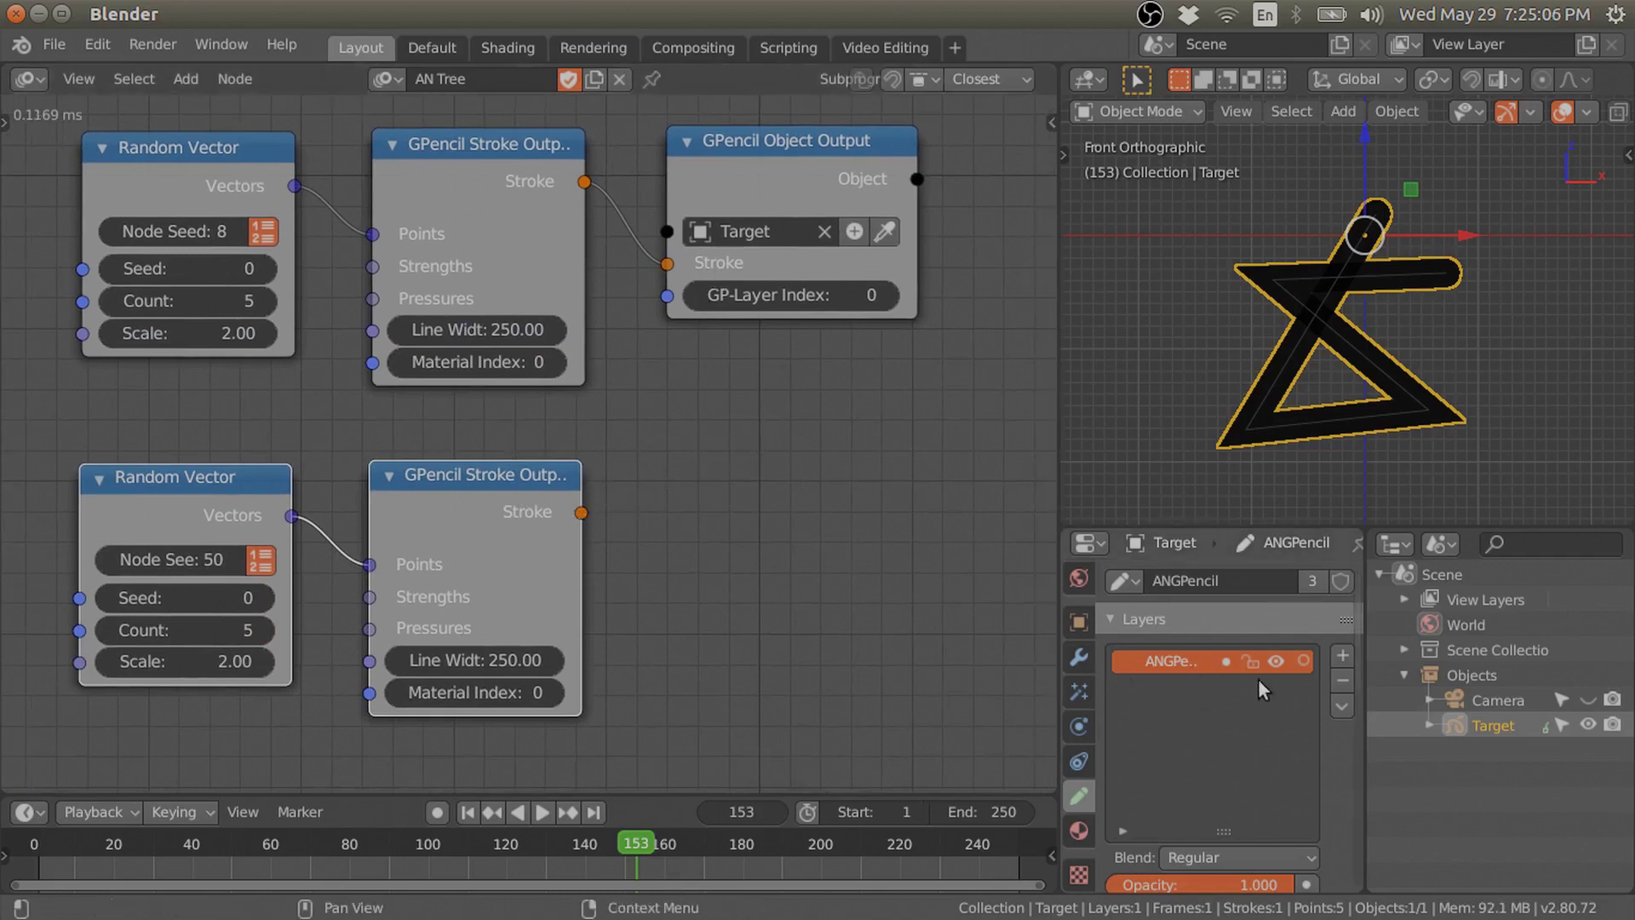
# Duplicate the GPencil Object Output node below the original, linking the original's Object output and the second Stroke output into the copy
pyautogui.moveTo(780, 420); pyautogui.dragTo(770, 419, button='middle')
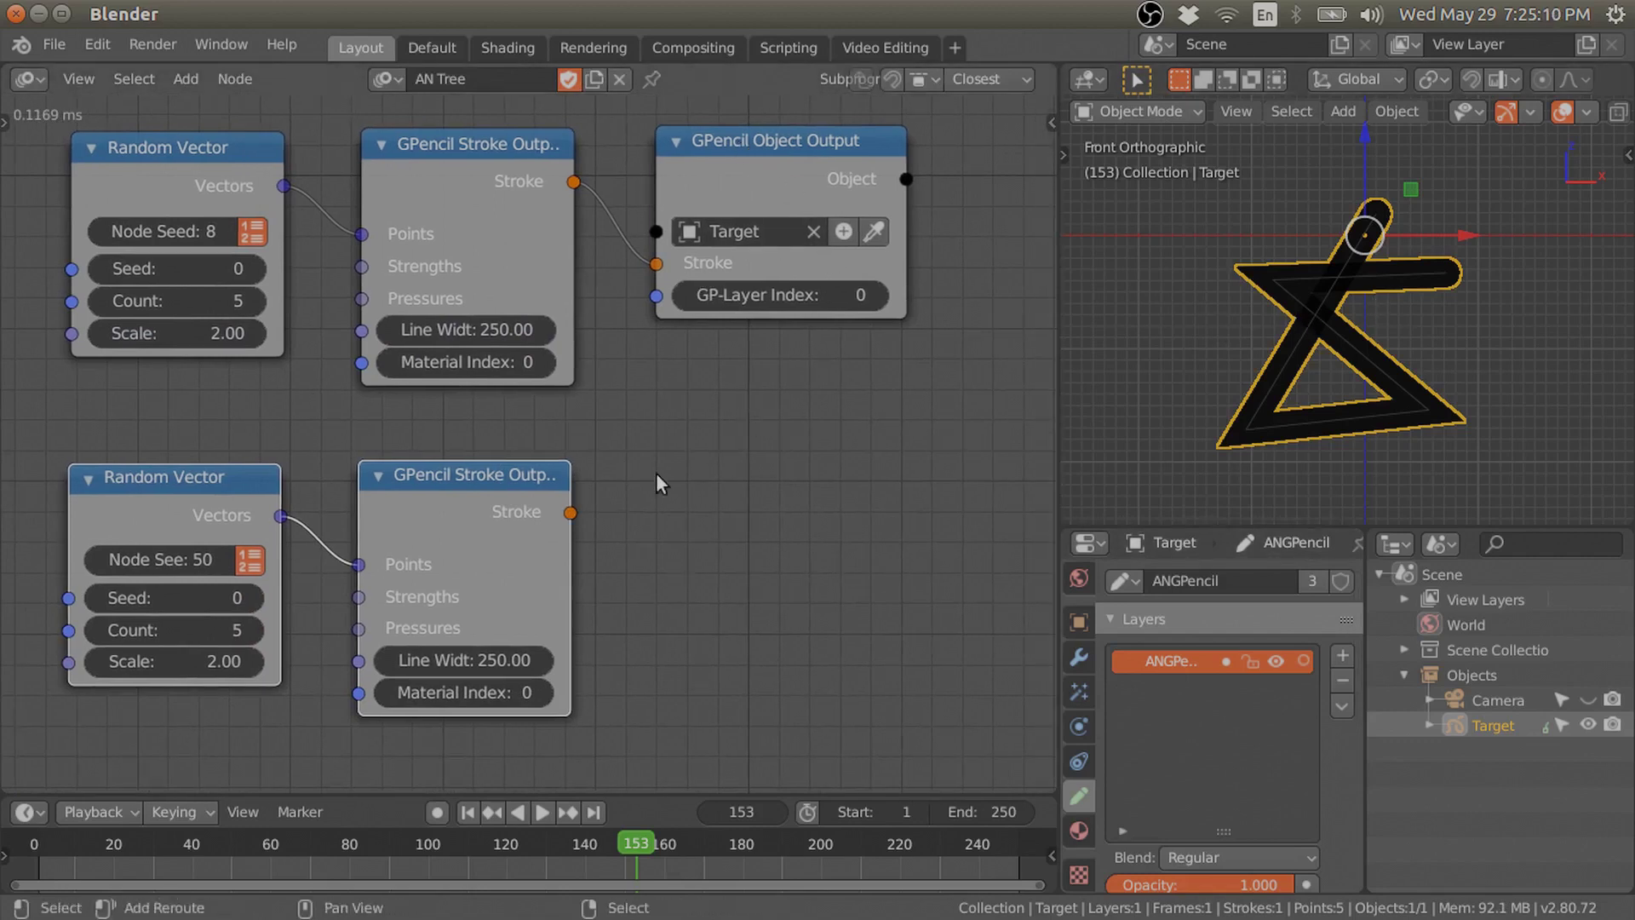
pyautogui.click(744, 172)
pyautogui.hotkey('shift', 'd')
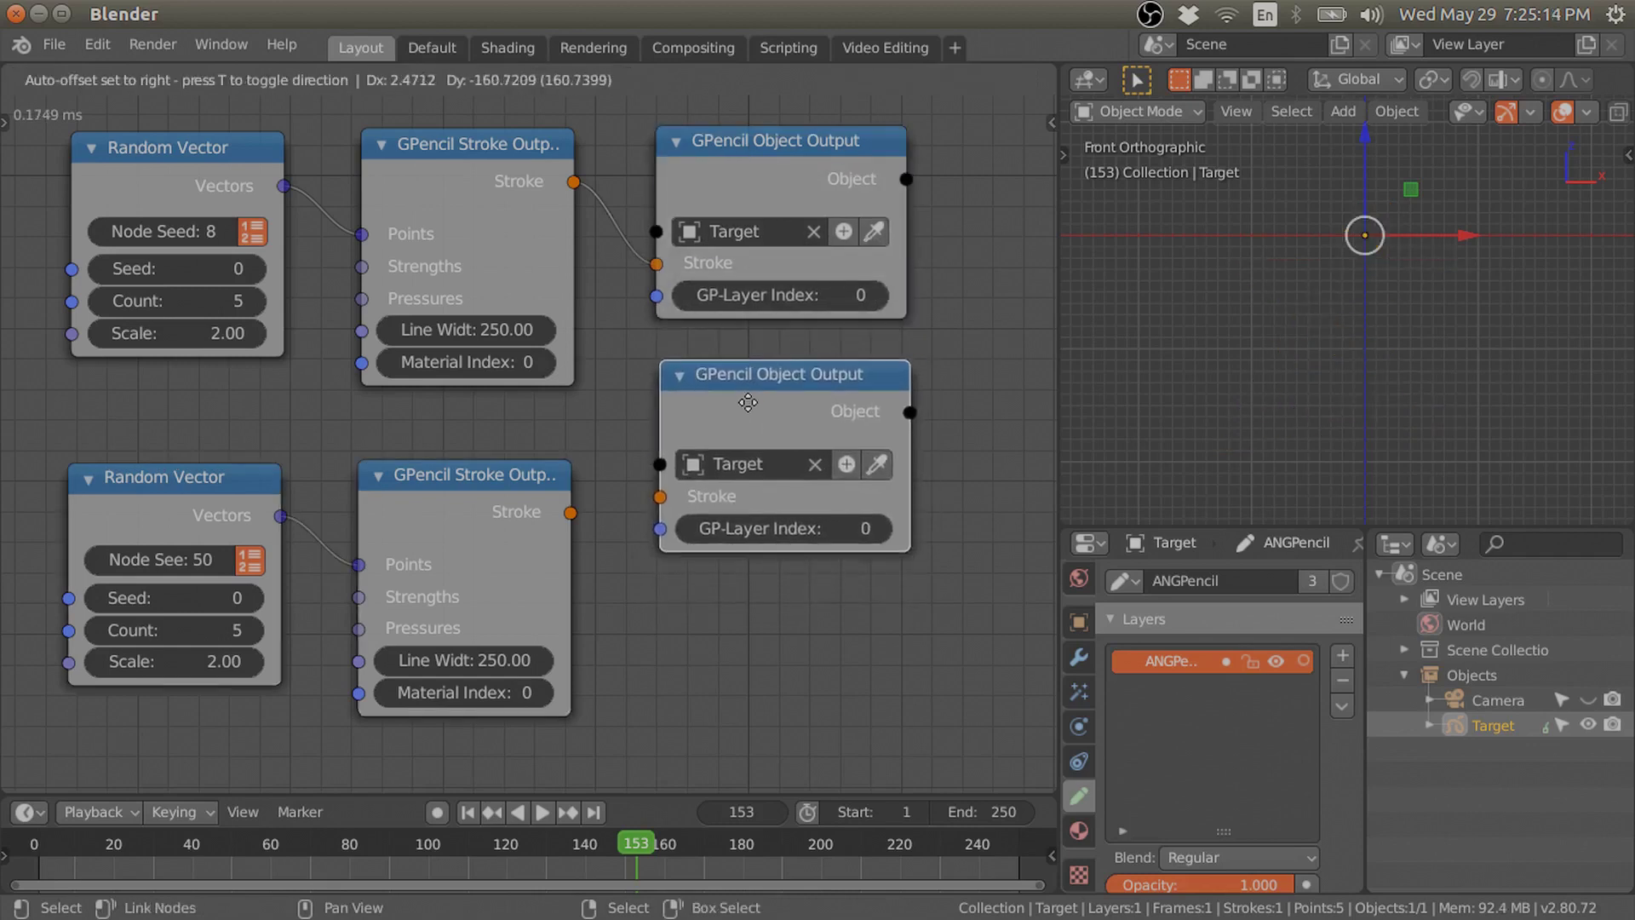
pyautogui.click(751, 411)
pyautogui.moveTo(908, 184)
pyautogui.mouseDown()
pyautogui.moveTo(951, 233)
pyautogui.moveTo(667, 482)
pyautogui.mouseUp()
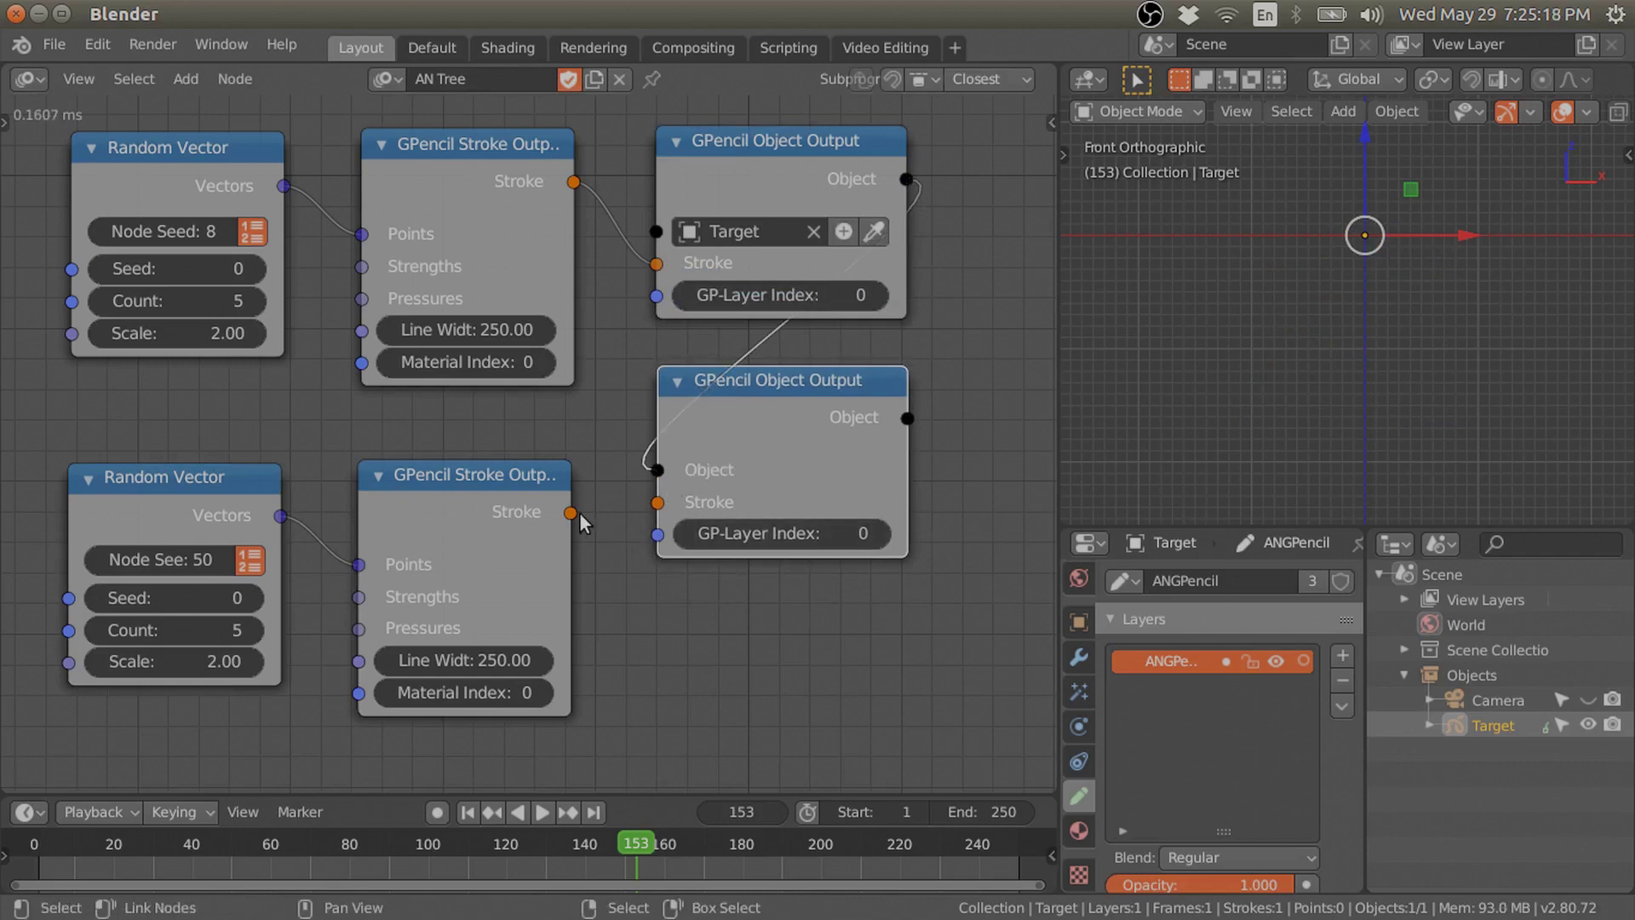
pyautogui.moveTo(579, 513); pyautogui.dragTo(659, 504)
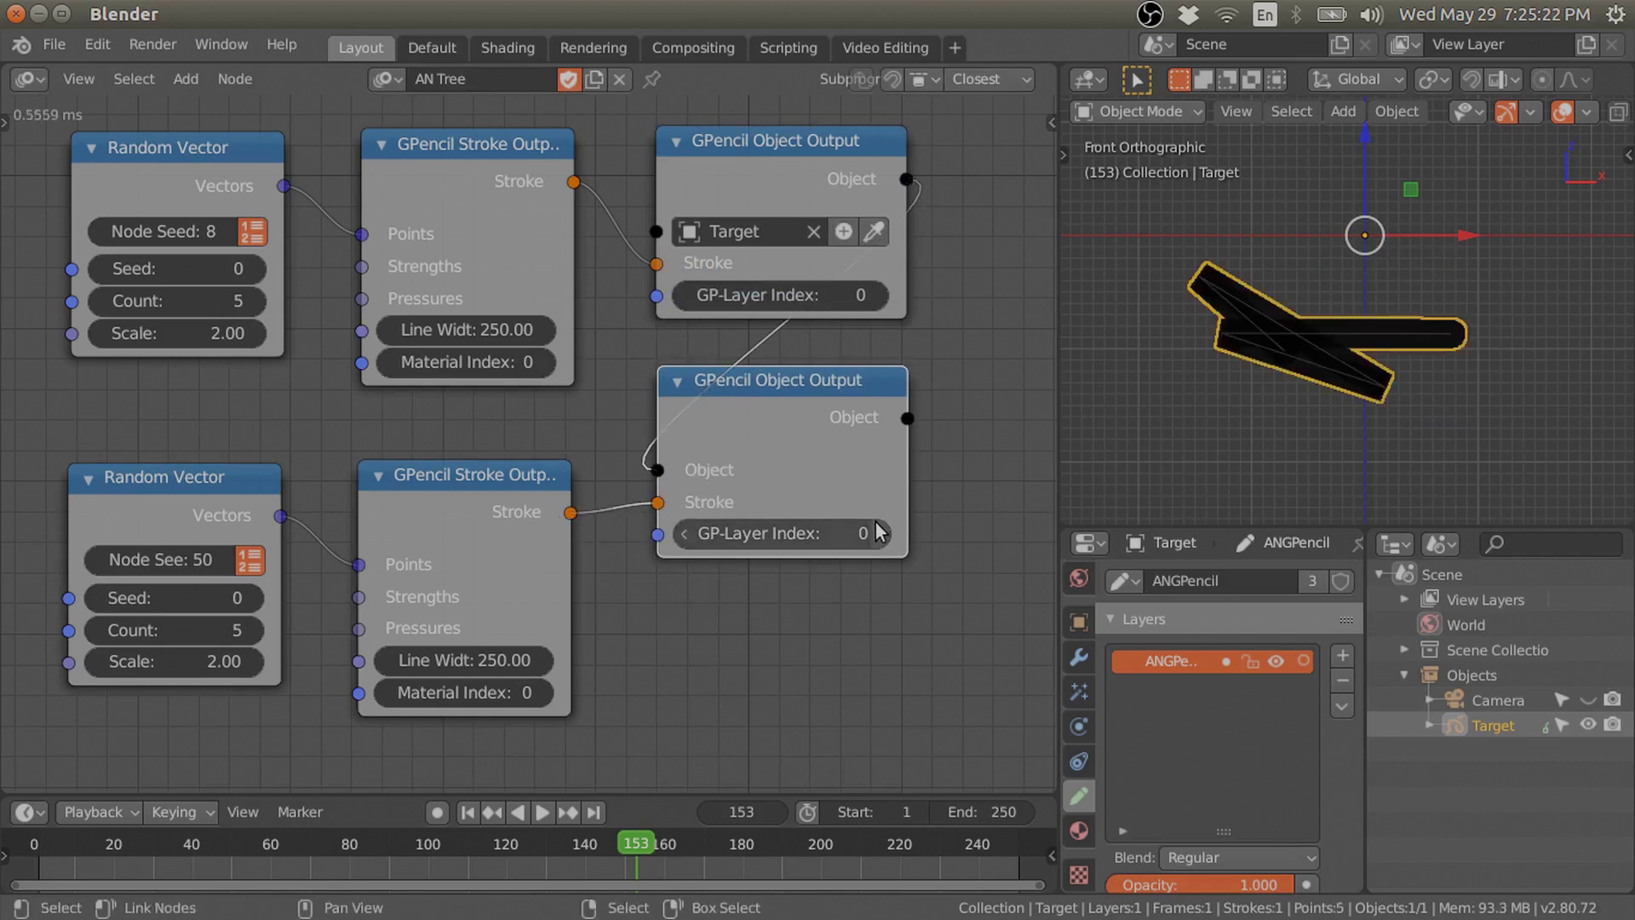
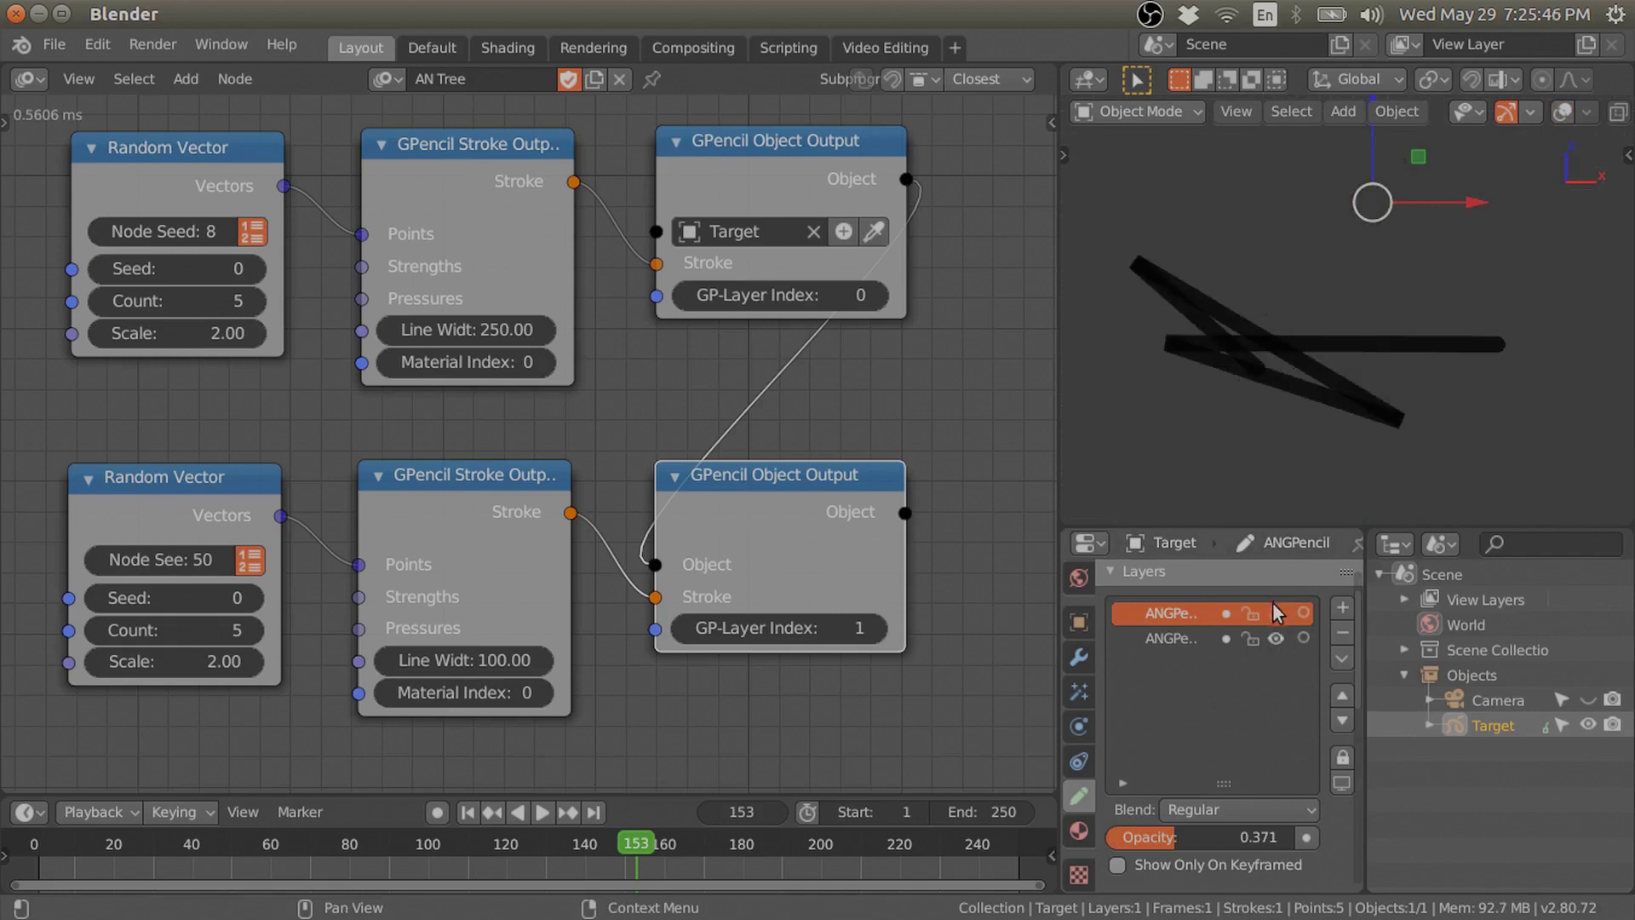
# Make the top grease pencil layer of the Target object visible
pyautogui.click(1275, 610)
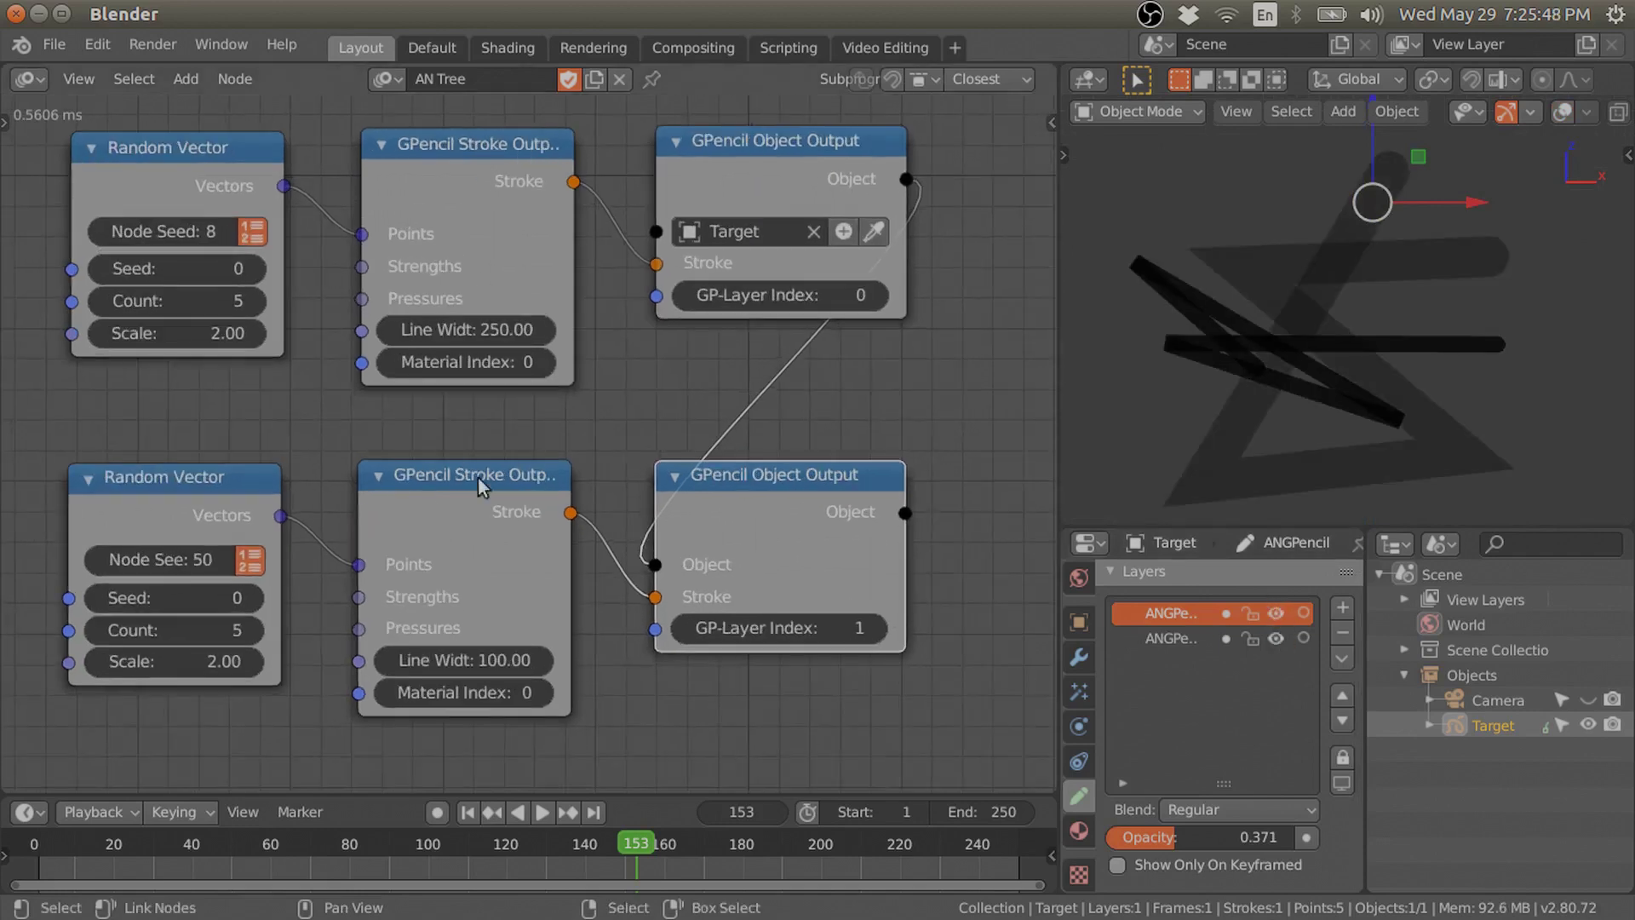
pyautogui.moveTo(581, 512); pyautogui.dragTo(562, 502, button='middle')
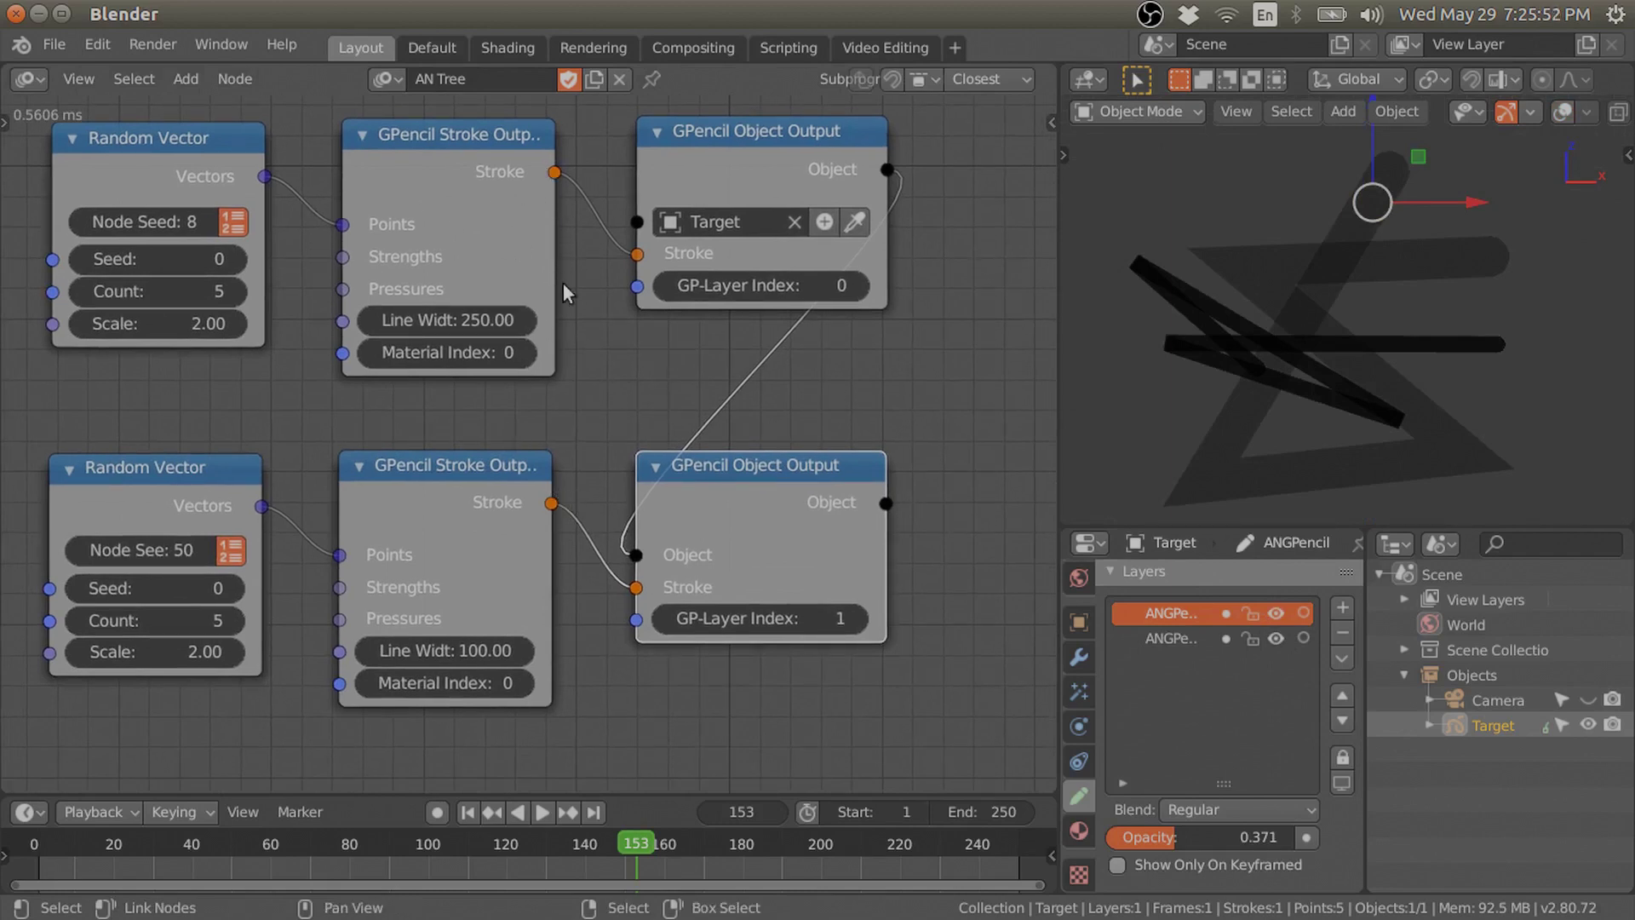
pyautogui.scroll(-1, 688, 487)
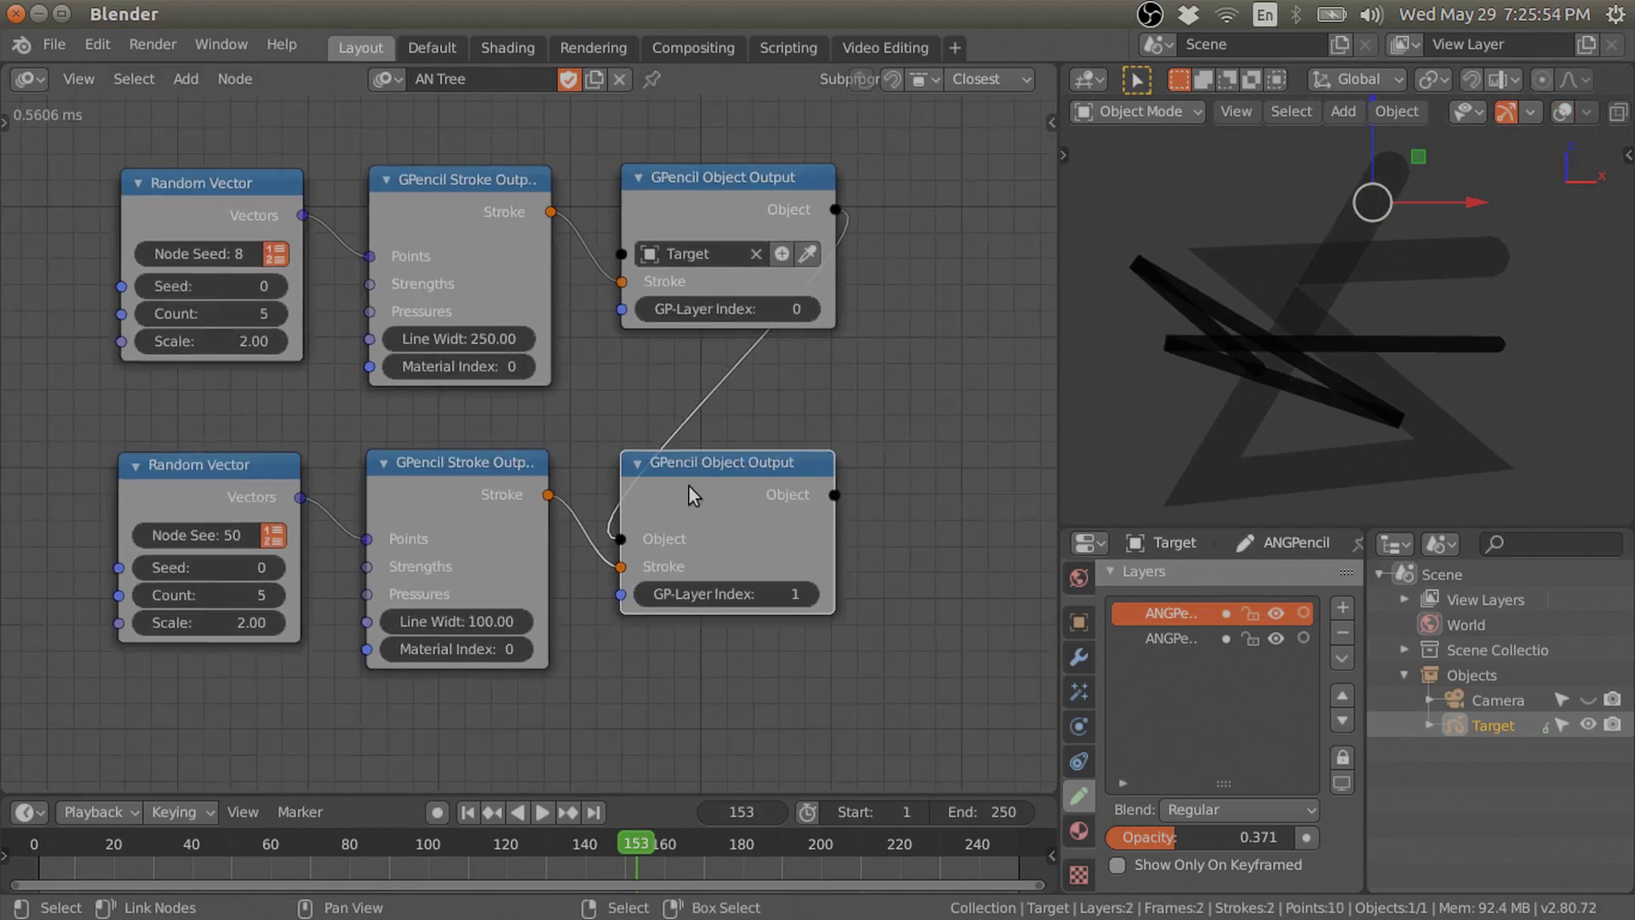
# Delete the second GPencil Object Output node and remove the lower layer from the Target object's layer list
pyautogui.press('x')
pyautogui.click(1248, 638)
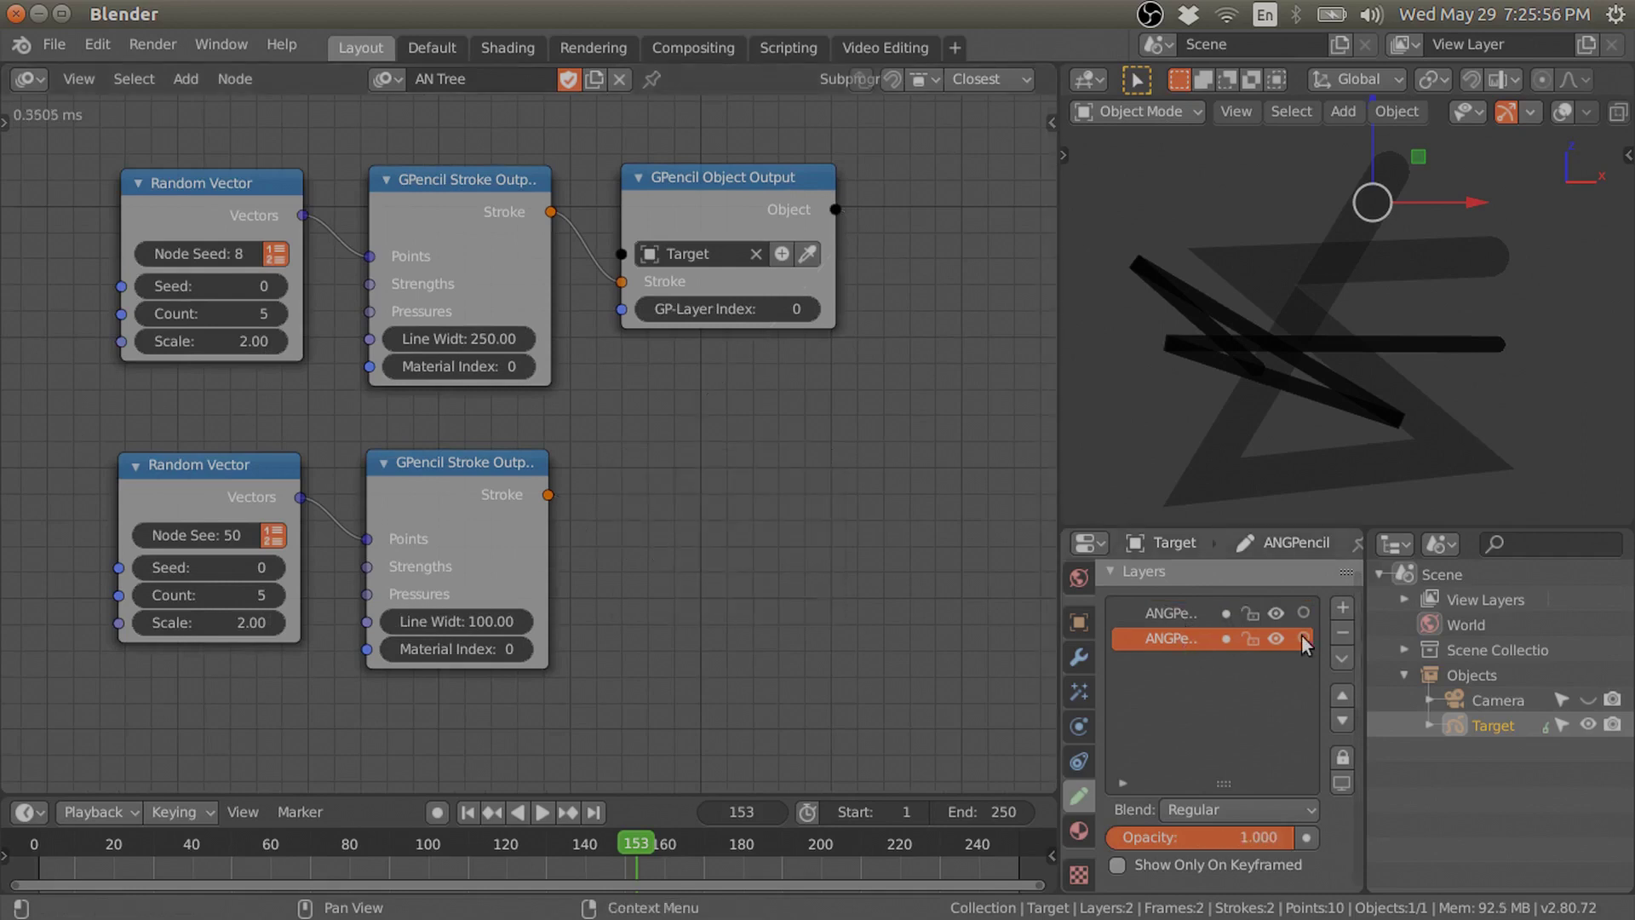
pyautogui.click(1342, 633)
# Move the remaining GPencil Object Output node well away from the stroke nodes and cut the link feeding its Stroke input
pyautogui.moveTo(630, 282); pyautogui.dragTo(602, 288, button='middle')
pyautogui.moveTo(622, 257); pyautogui.dragTo(996, 285)
pyautogui.keyDown('ctrl'); pyautogui.moveTo(822, 211); pyautogui.dragTo(749, 311, button='right'); pyautogui.keyUp('ctrl')
# Add a Create List node of type Stroke and place it beside the upper GPencil Stroke Output node
pyautogui.hotkey('shift', 'a')
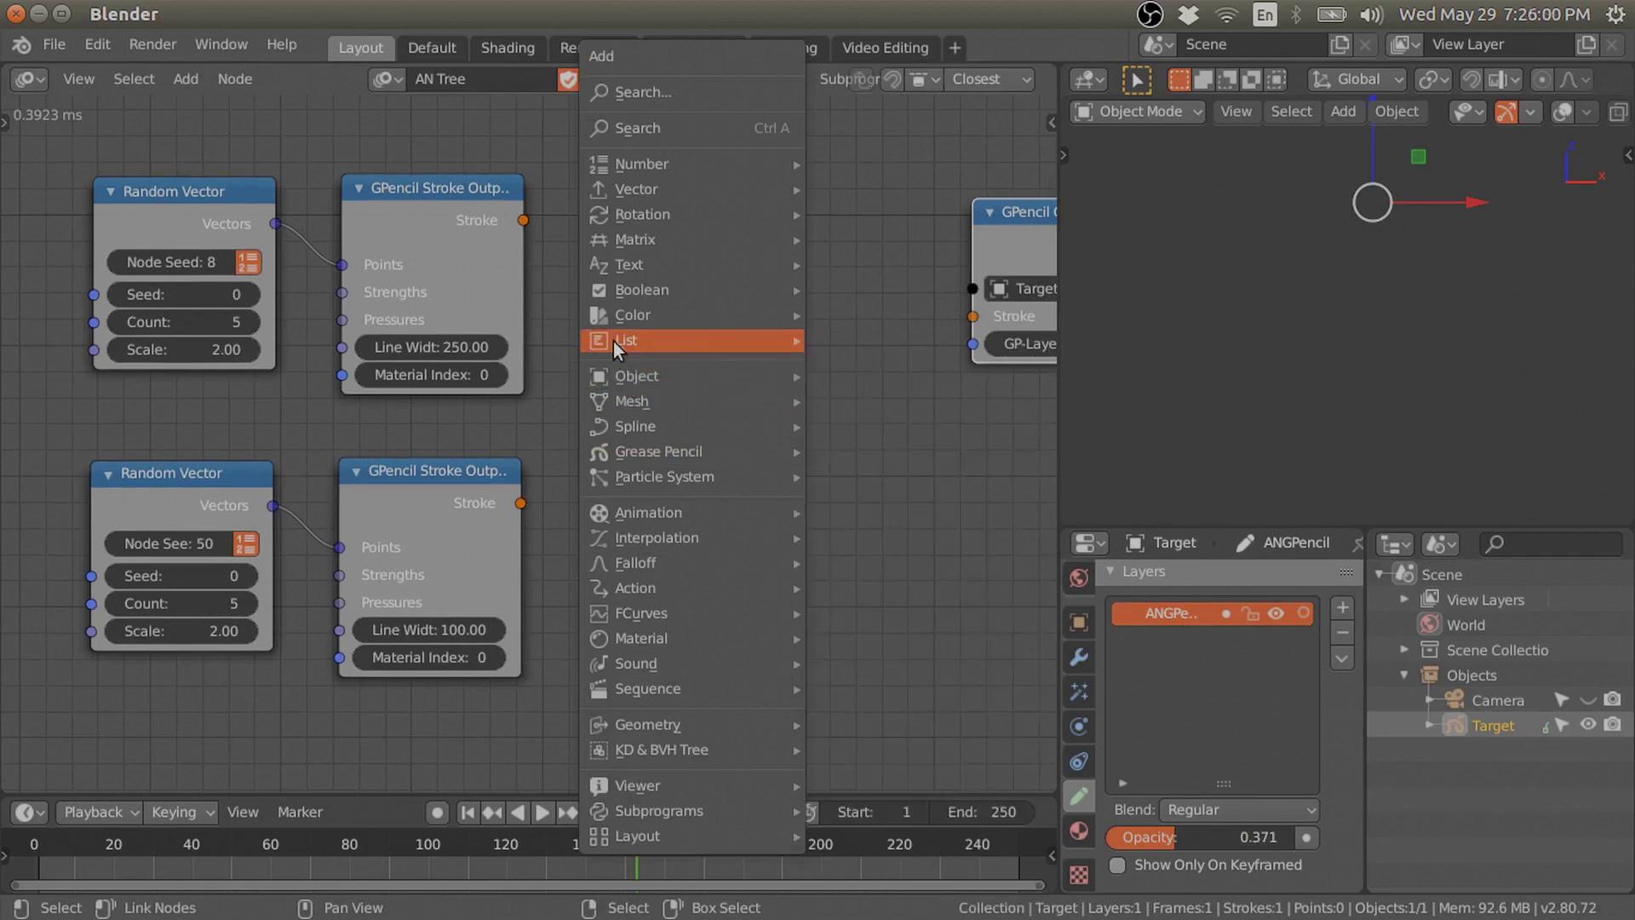
pyautogui.moveTo(613, 341)
pyautogui.hotkey('shift', 'a')
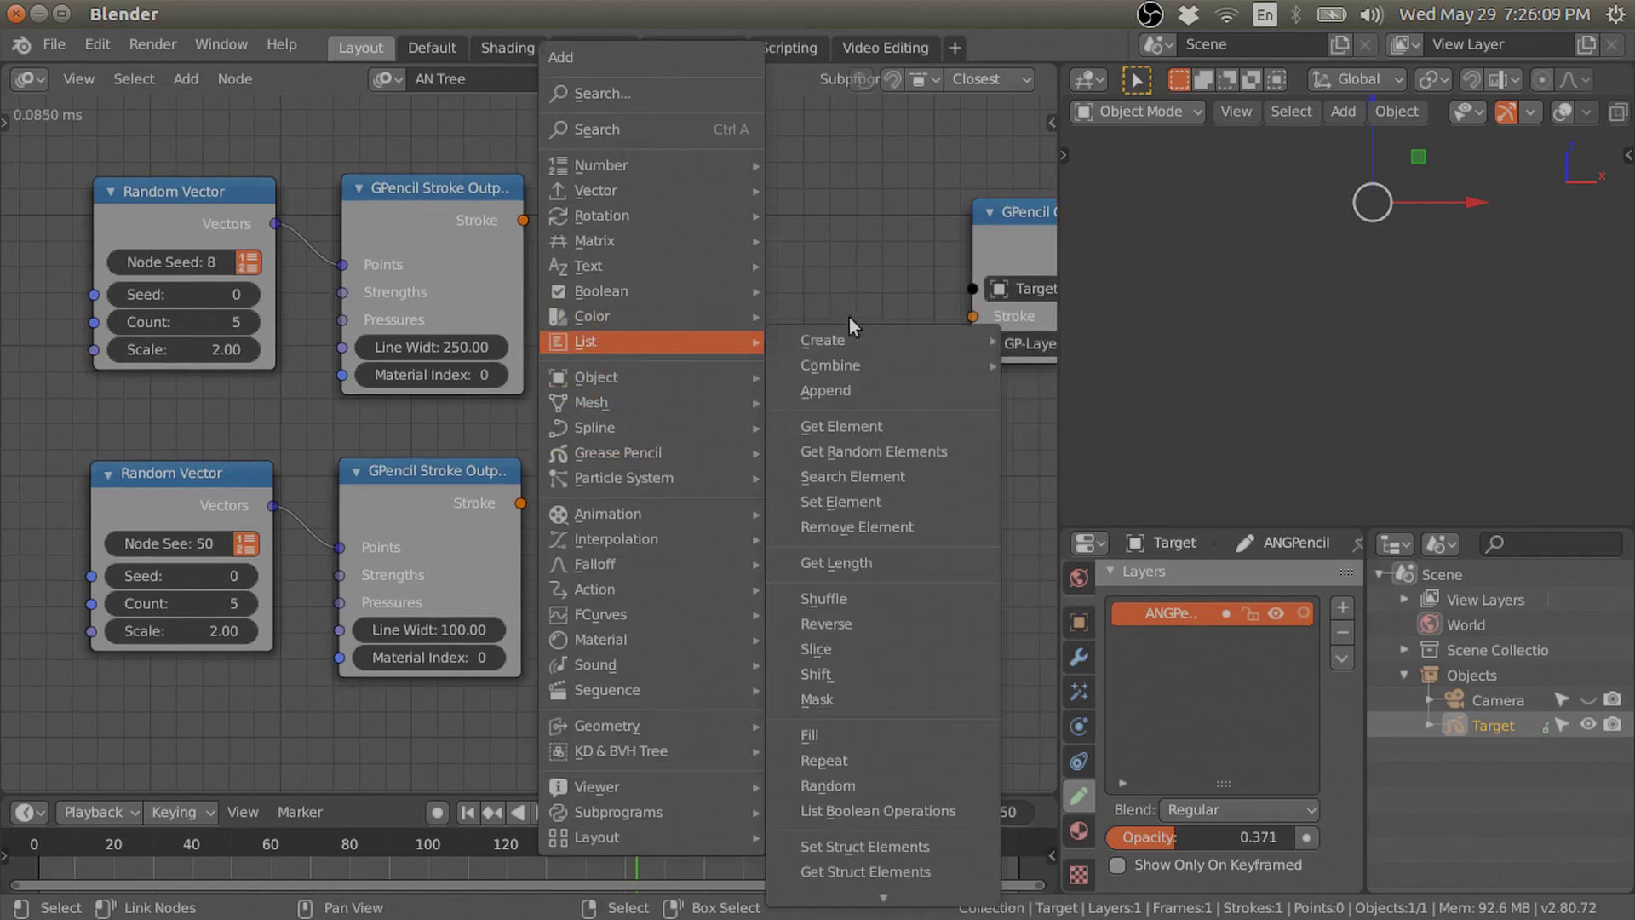
pyautogui.moveTo(851, 340)
pyautogui.moveTo(1115, 475)
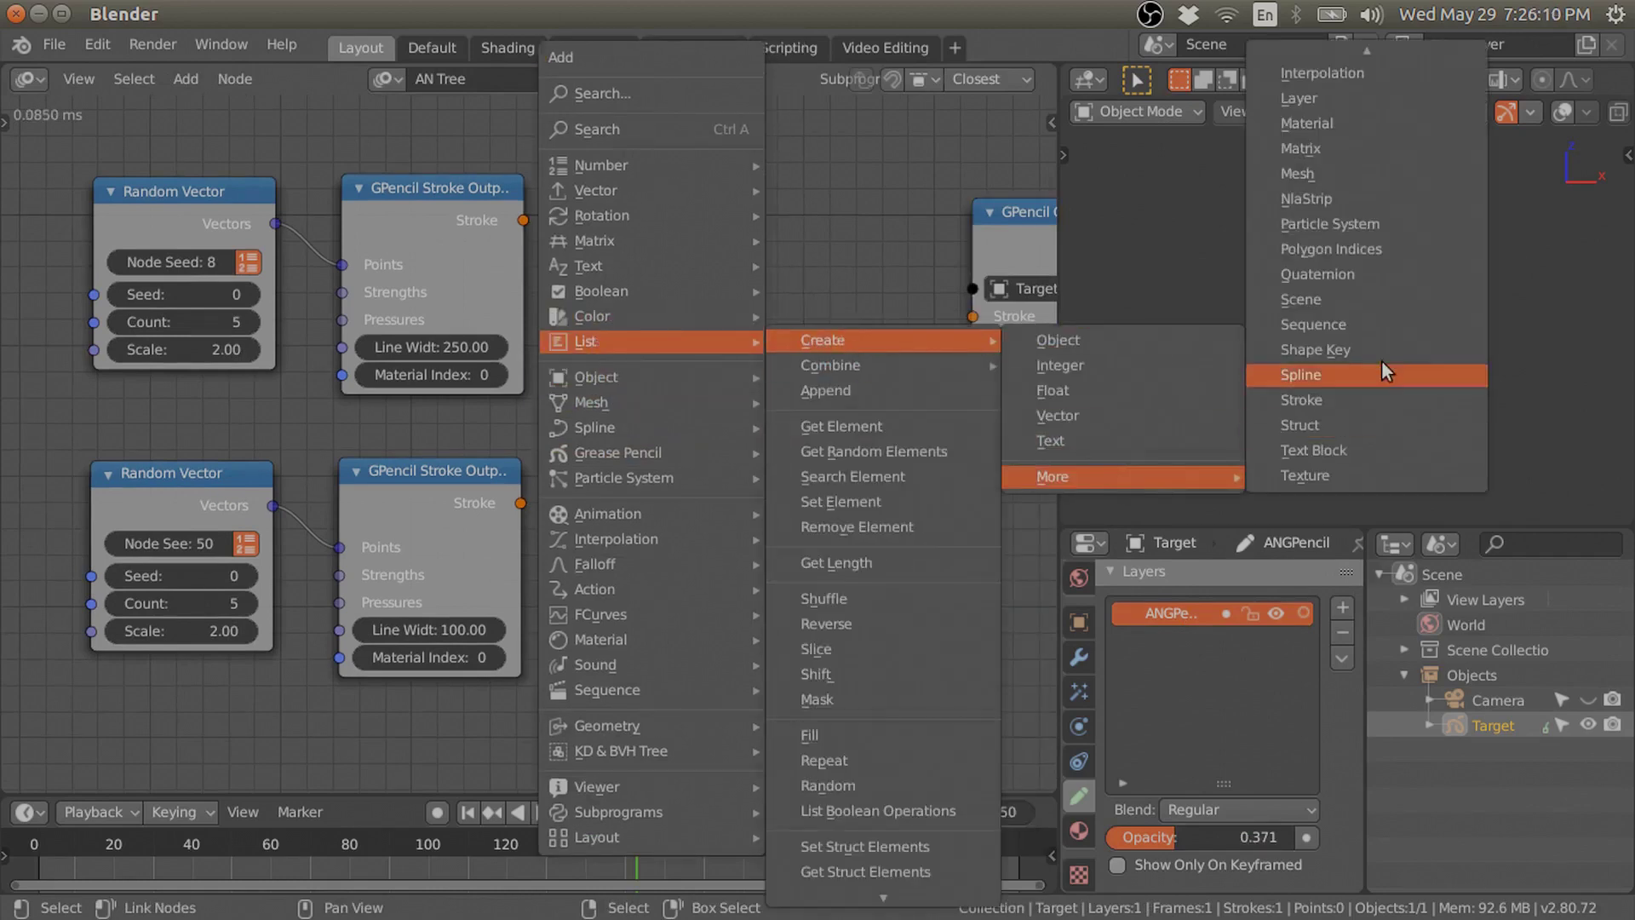
pyautogui.click(1309, 407)
pyautogui.click(673, 208)
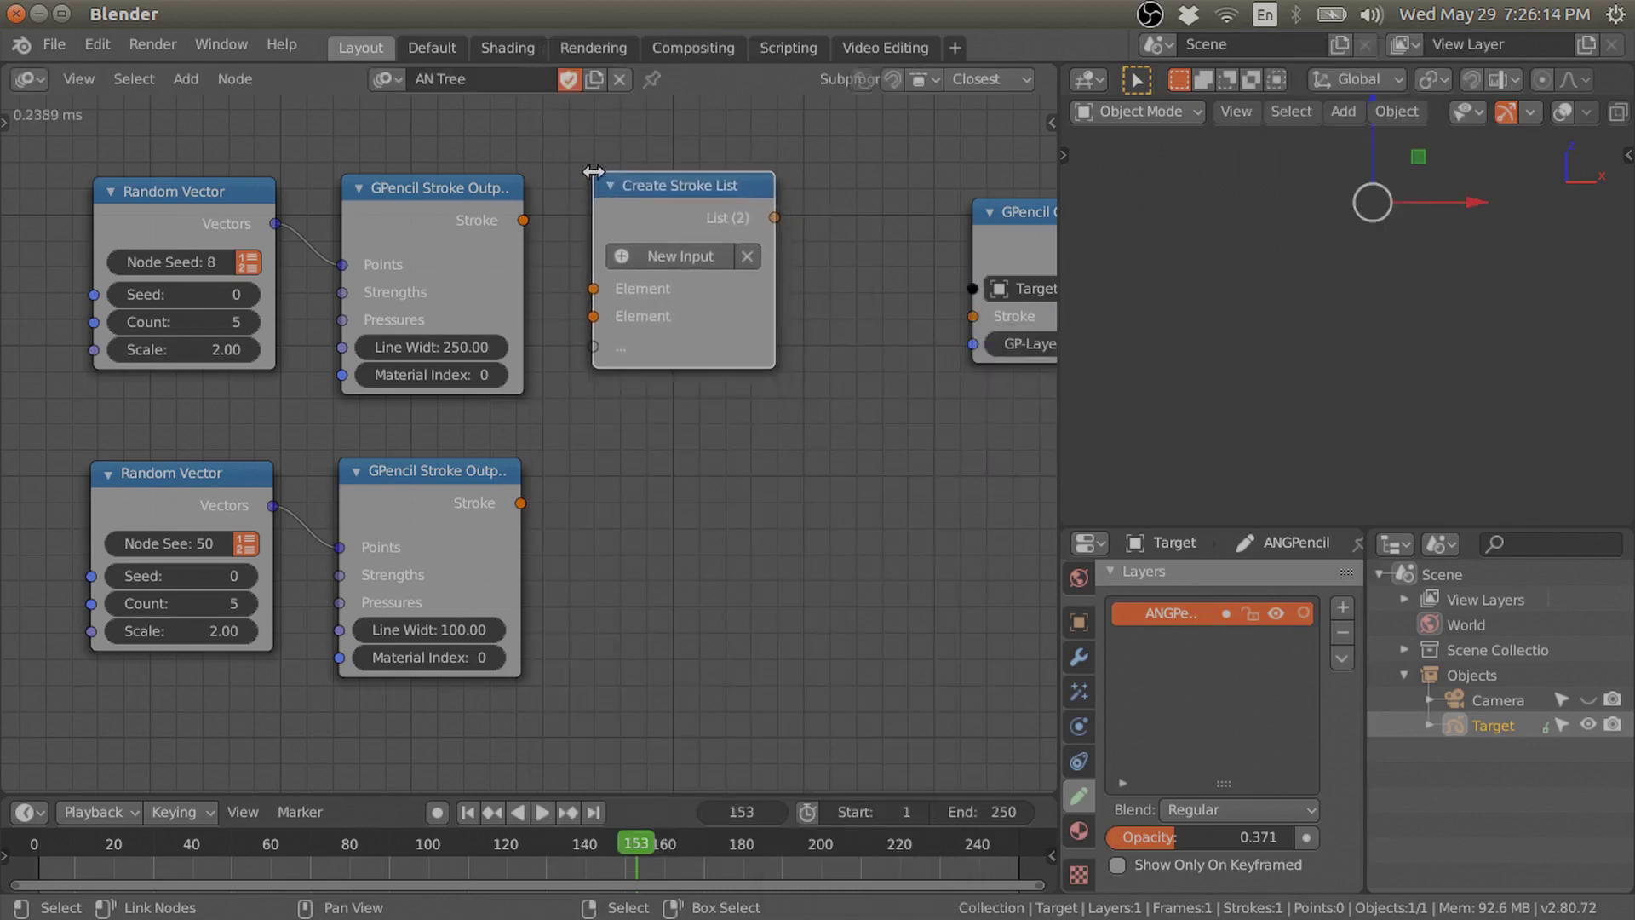
# Link both GPencil Stroke Outputs into the Create Stroke List elements and its List output into the GPencil Object Output node moved beside it
pyautogui.moveTo(523, 220)
pyautogui.mouseDown()
pyautogui.moveTo(615, 281)
pyautogui.moveTo(594, 289)
pyautogui.mouseUp()
pyautogui.moveTo(521, 502); pyautogui.dragTo(594, 316)
pyautogui.moveTo(596, 317); pyautogui.dragTo(524, 331, button='middle')
pyautogui.moveTo(981, 252); pyautogui.dragTo(838, 228)
pyautogui.moveTo(700, 231); pyautogui.dragTo(754, 305)
# Set the opacity of the Target object's remaining layer to 1.000
pyautogui.moveTo(1286, 392)
pyautogui.mouseDown(button='middle')
pyautogui.moveTo(1439, 398)
pyautogui.moveTo(1516, 350)
pyautogui.mouseUp(button='middle')
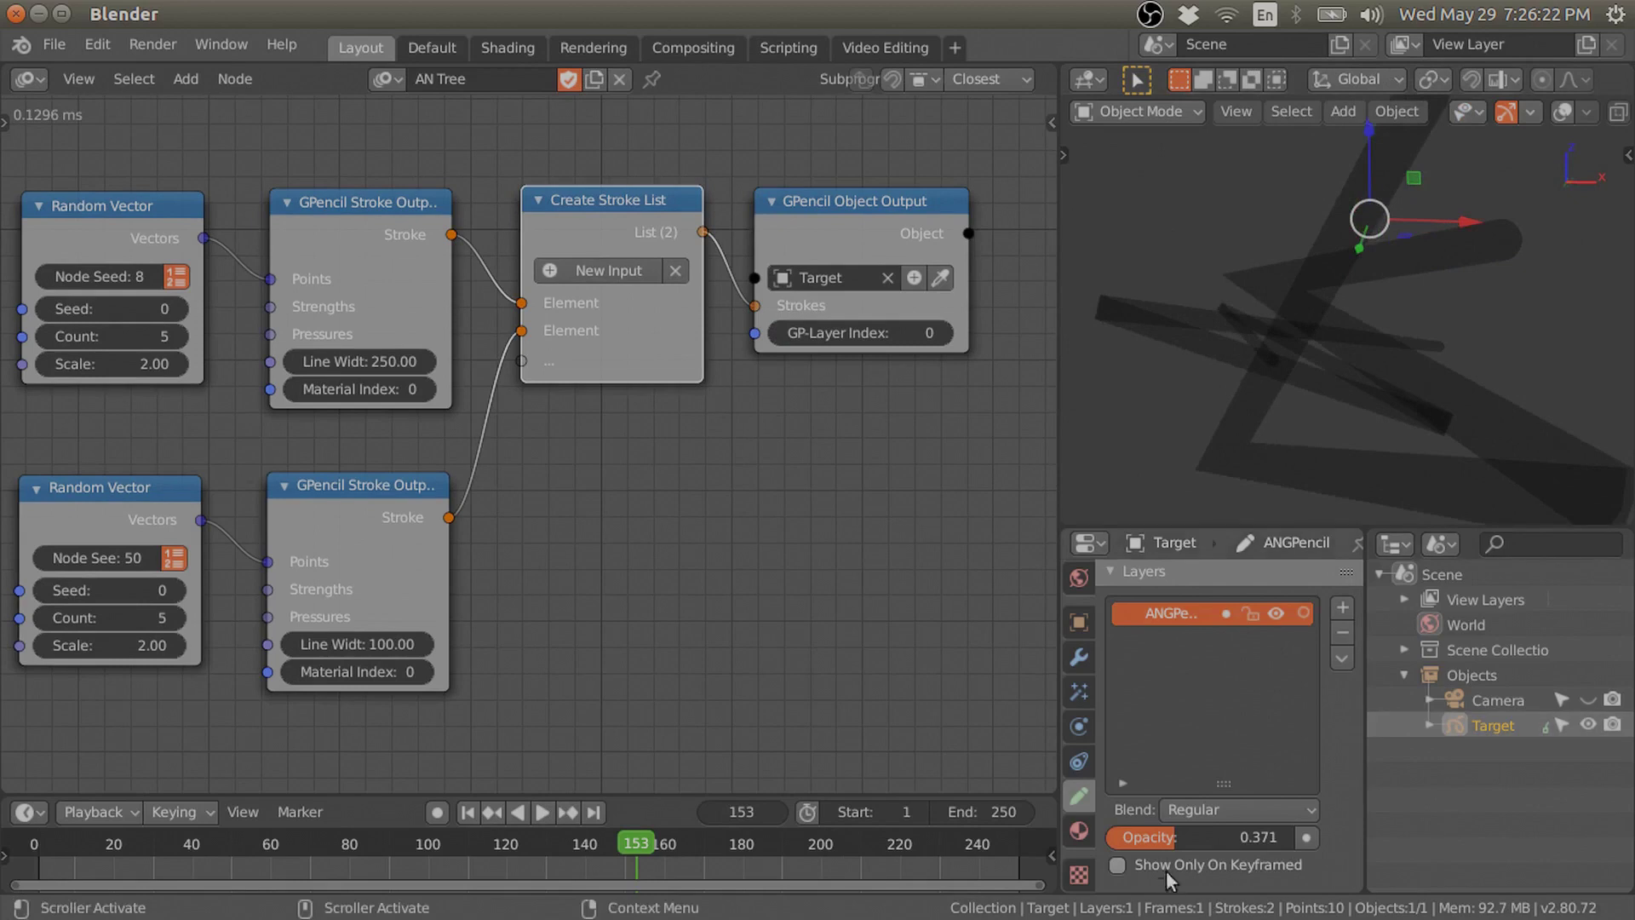
pyautogui.moveTo(1150, 838); pyautogui.dragTo(1303, 837)
pyautogui.moveTo(1405, 458)
pyautogui.mouseDown(button='middle')
pyautogui.moveTo(1565, 345)
pyautogui.moveTo(1311, 404)
pyautogui.mouseUp(button='middle')
# Duplicate both Random Vector and GPencil Stroke Output pairs together with the Create Stroke List node, placing the copies below the originals
pyautogui.moveTo(597, 411); pyautogui.dragTo(610, 313, button='middle')
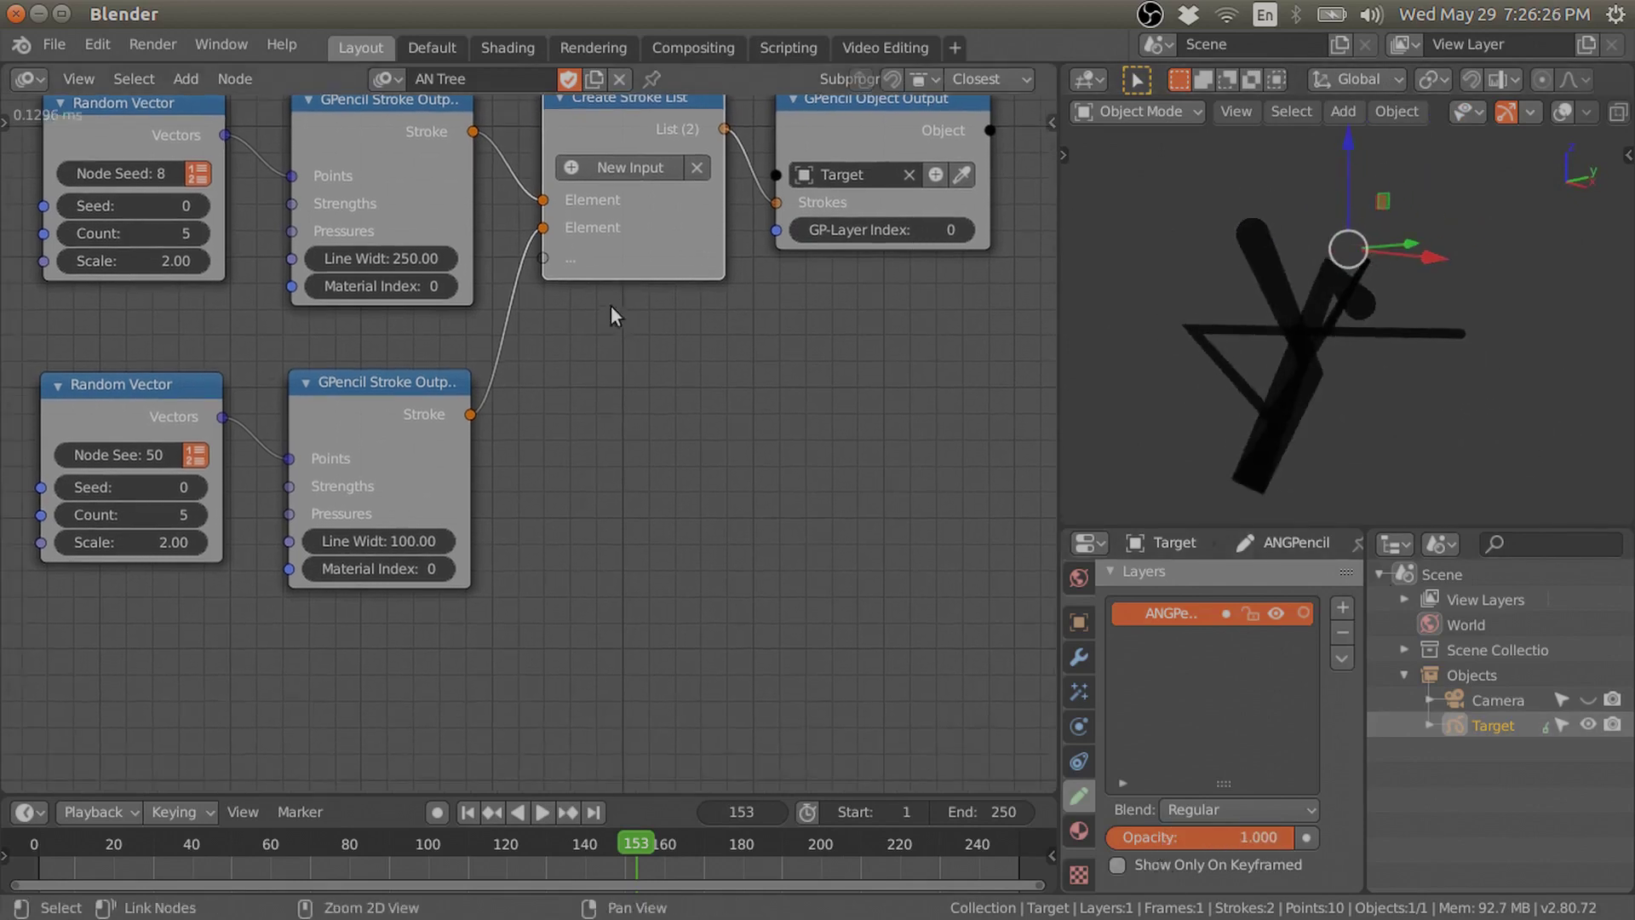
pyautogui.scroll(-2, 378, 338)
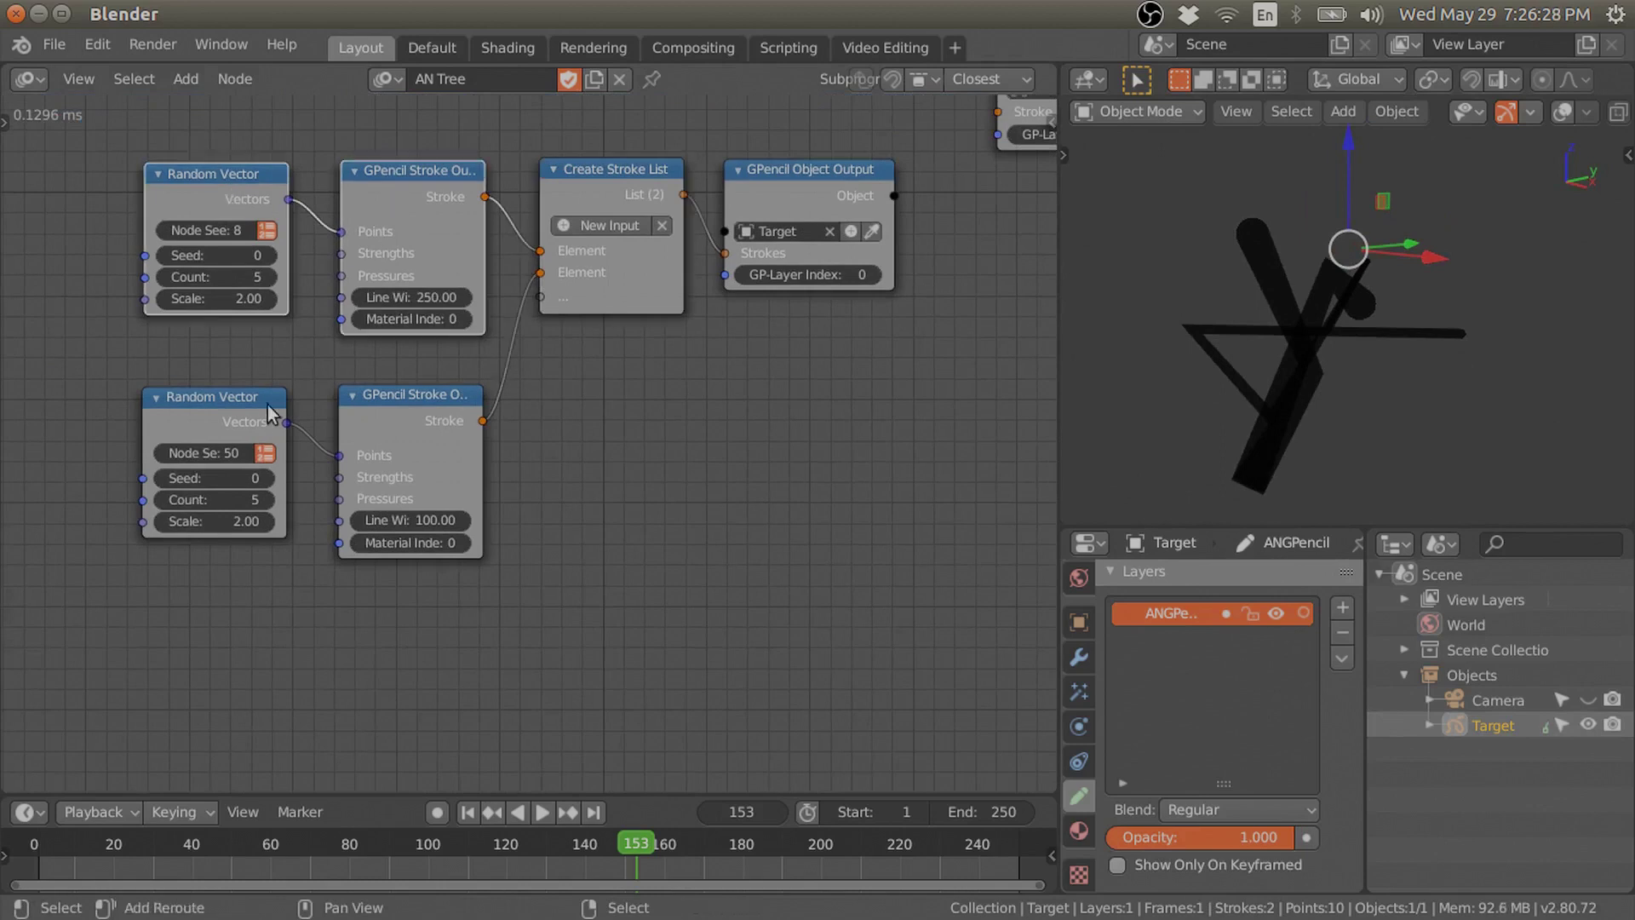
pyautogui.keyDown('shift'); pyautogui.click(598, 186); pyautogui.keyUp('shift')
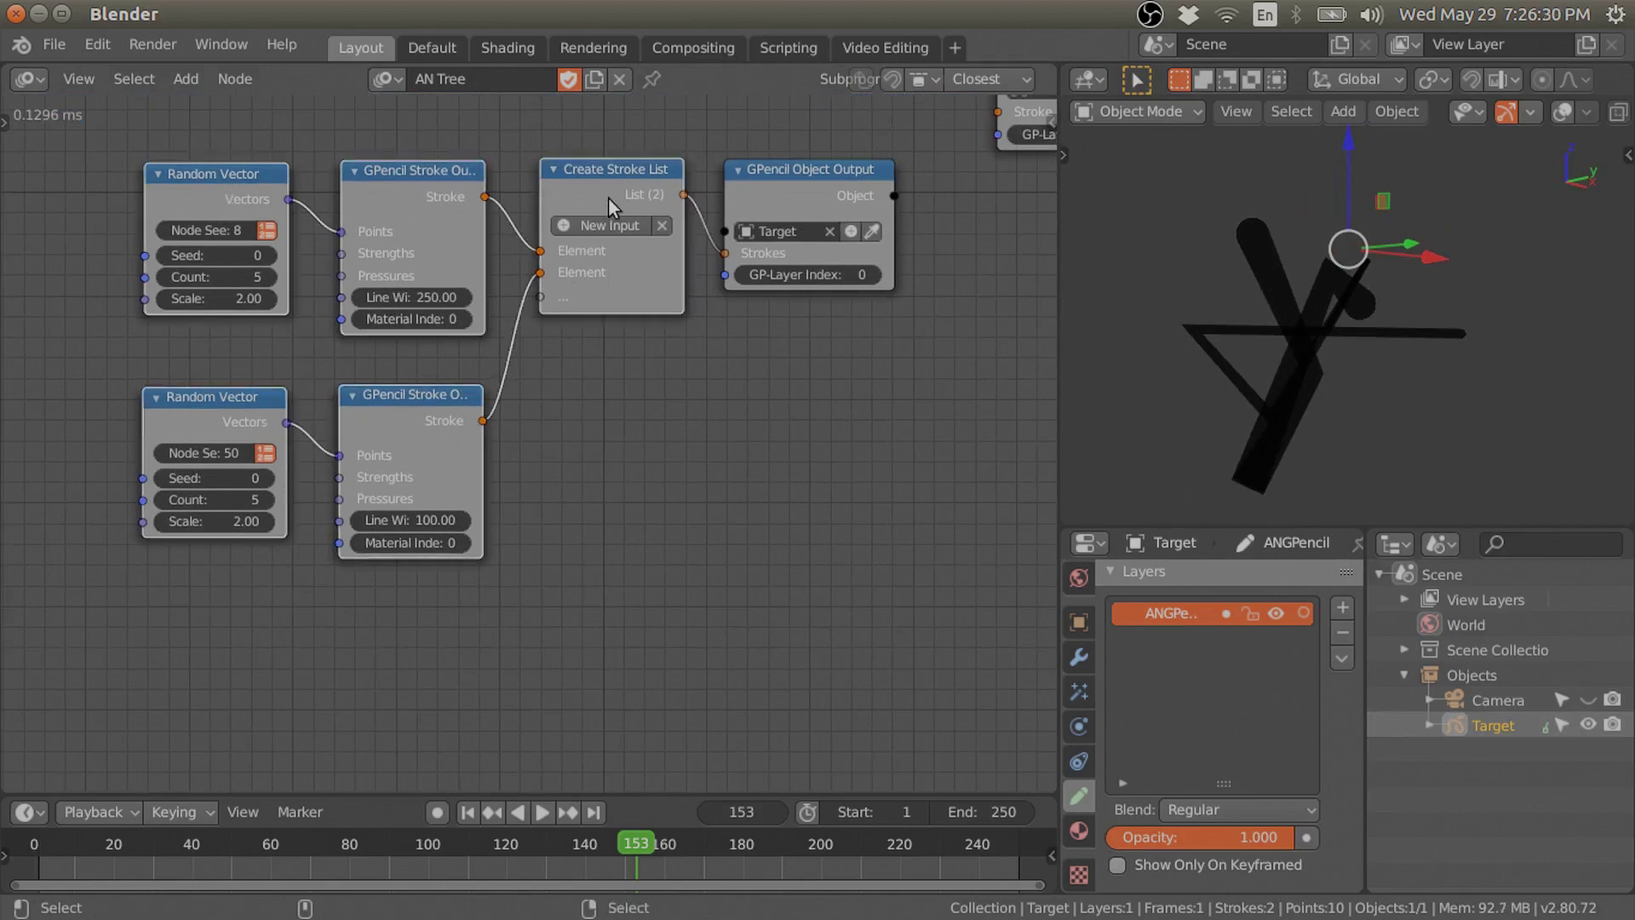
pyautogui.hotkey('shift', 'd')
pyautogui.click(615, 651)
pyautogui.moveTo(728, 258); pyautogui.dragTo(698, 146, button='middle')
pyautogui.scroll(-1, 780, 247)
pyautogui.keyDown('shift'); pyautogui.scroll(2, 789, 272); pyautogui.keyUp('shift')
# Duplicate the GPencil Object Output node, feed the copy the original's Object output and the second stroke list, and set its GP-Layer Index to 1
pyautogui.moveTo(756, 206); pyautogui.dragTo(787, 385)
pyautogui.moveTo(757, 416); pyautogui.dragTo(727, 322, button='middle')
pyautogui.scroll(1, 758, 298)
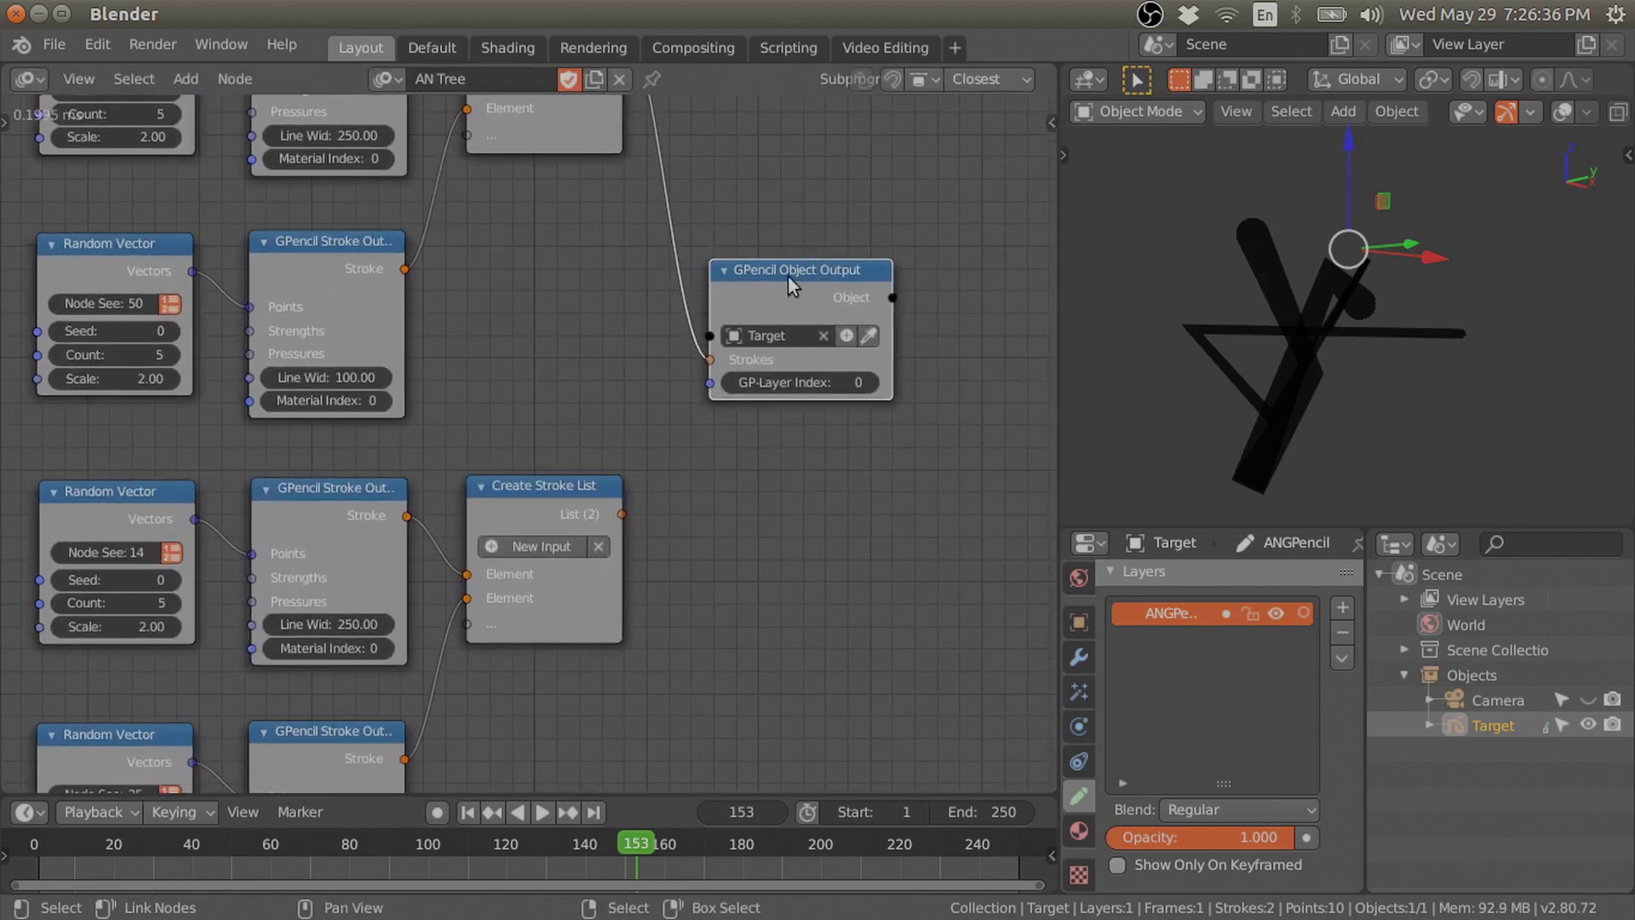
pyautogui.hotkey('shift', 'd')
pyautogui.click(782, 478)
pyautogui.moveTo(891, 297)
pyautogui.mouseDown()
pyautogui.moveTo(689, 528)
pyautogui.moveTo(701, 509)
pyautogui.moveTo(701, 534)
pyautogui.mouseUp()
pyautogui.click(871, 555)
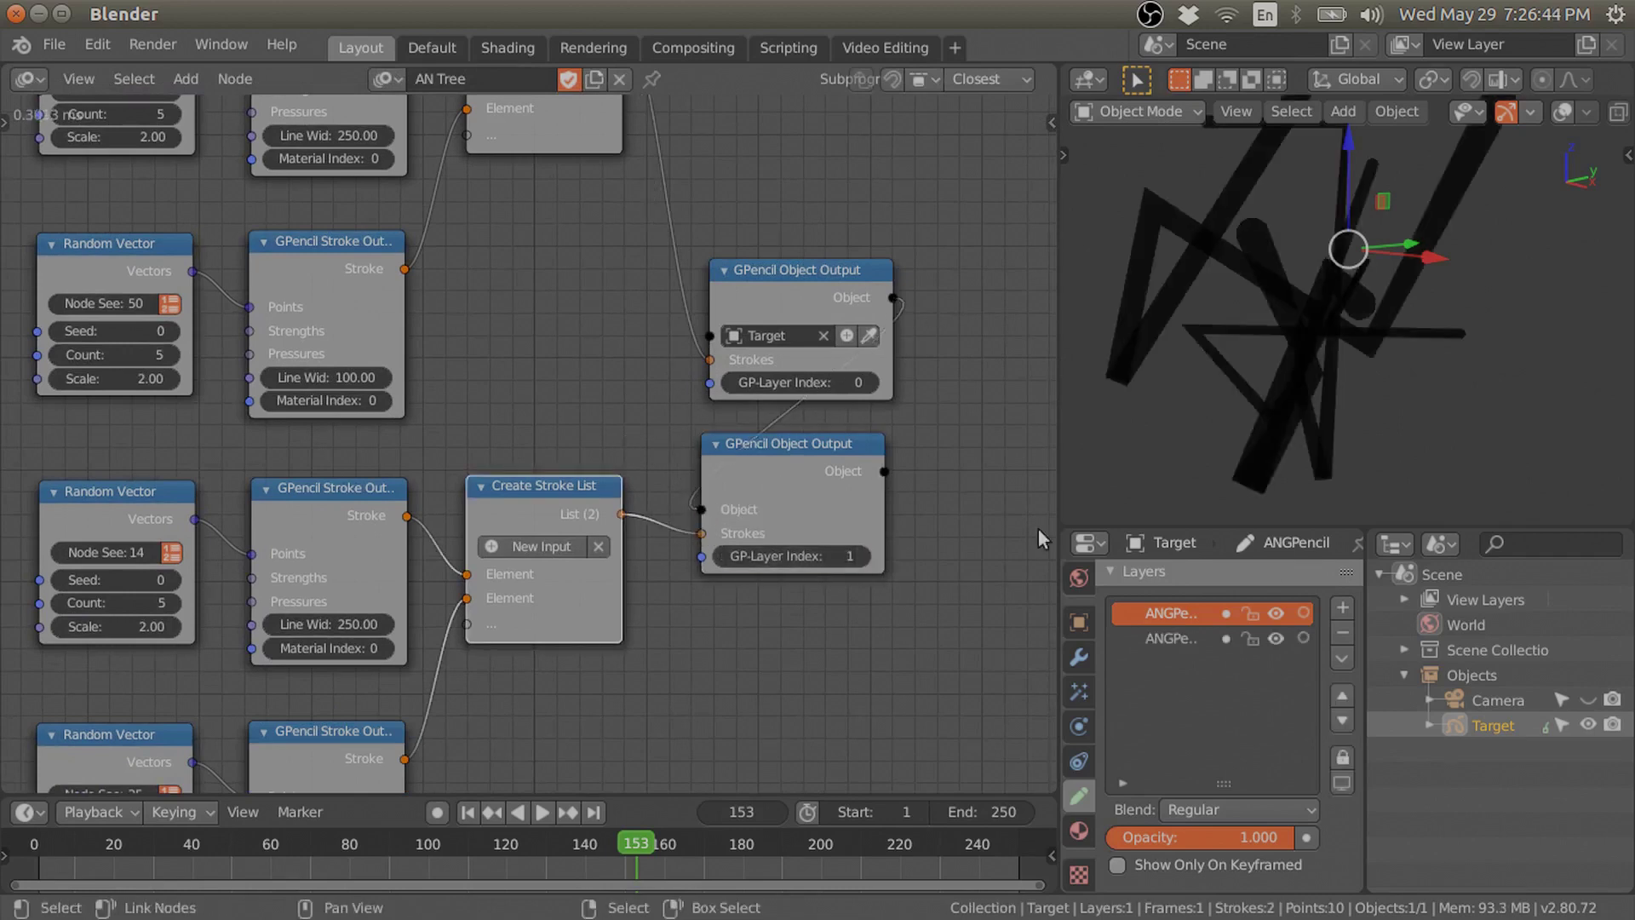
# Set the top layer's opacity to 0.522, and align the upper Create Stroke List and both GPencil Object Output nodes with their stroke branches
pyautogui.moveTo(1235, 837); pyautogui.dragTo(1142, 837)
pyautogui.moveTo(753, 487); pyautogui.dragTo(769, 528)
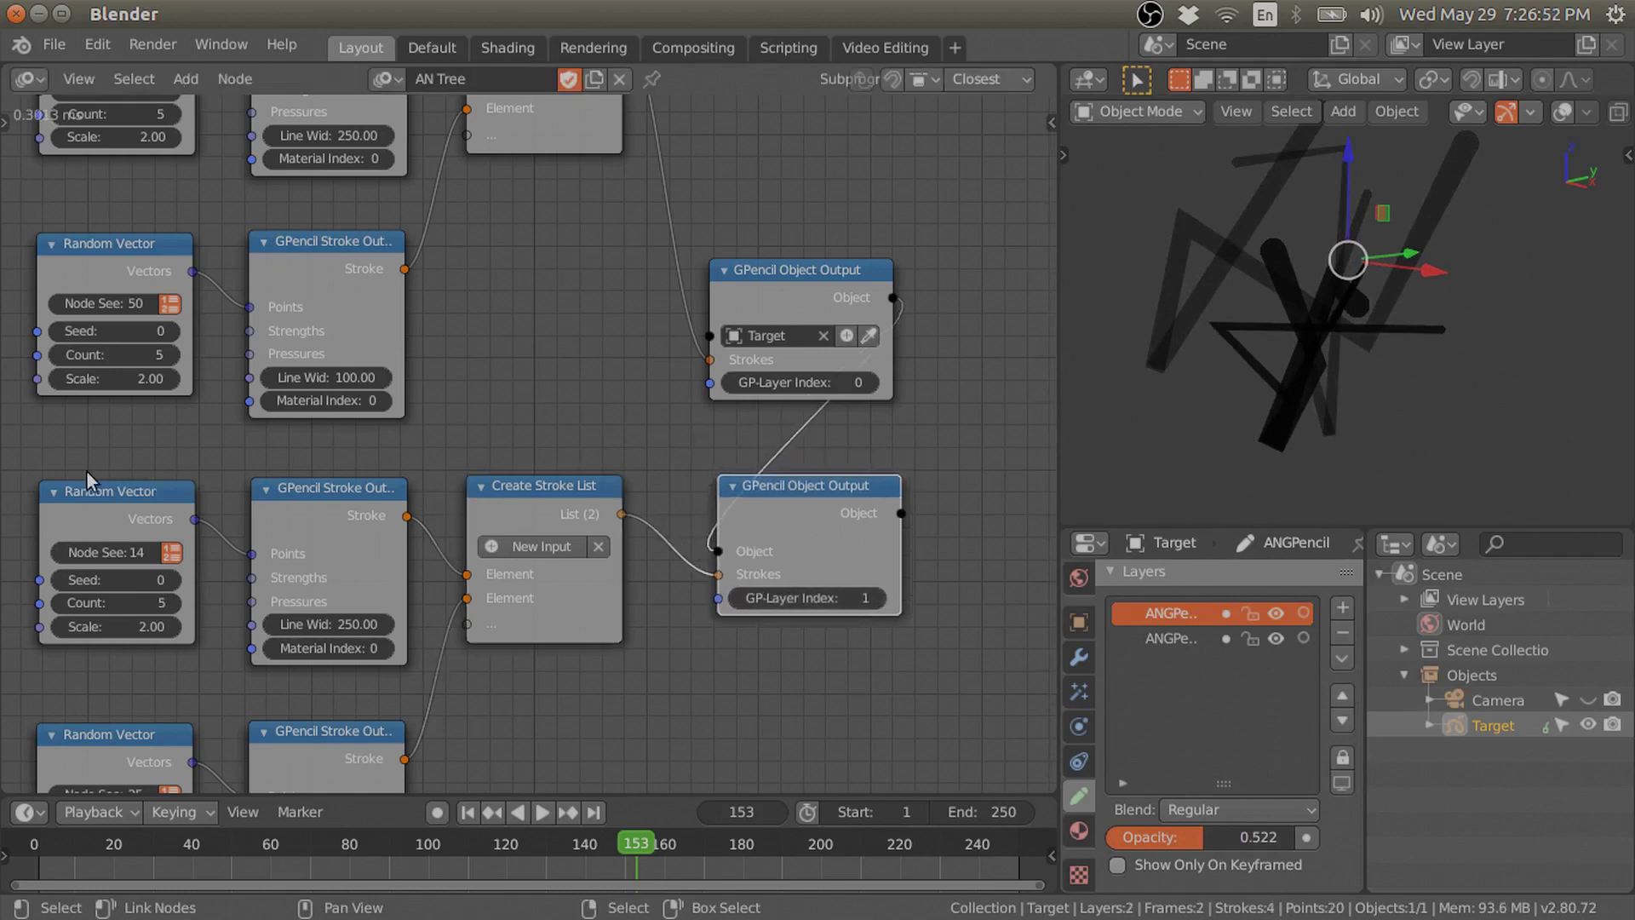
pyautogui.scroll(-1, 451, 492)
pyautogui.moveTo(539, 153); pyautogui.dragTo(533, 273)
pyautogui.moveTo(753, 300); pyautogui.dragTo(746, 196)
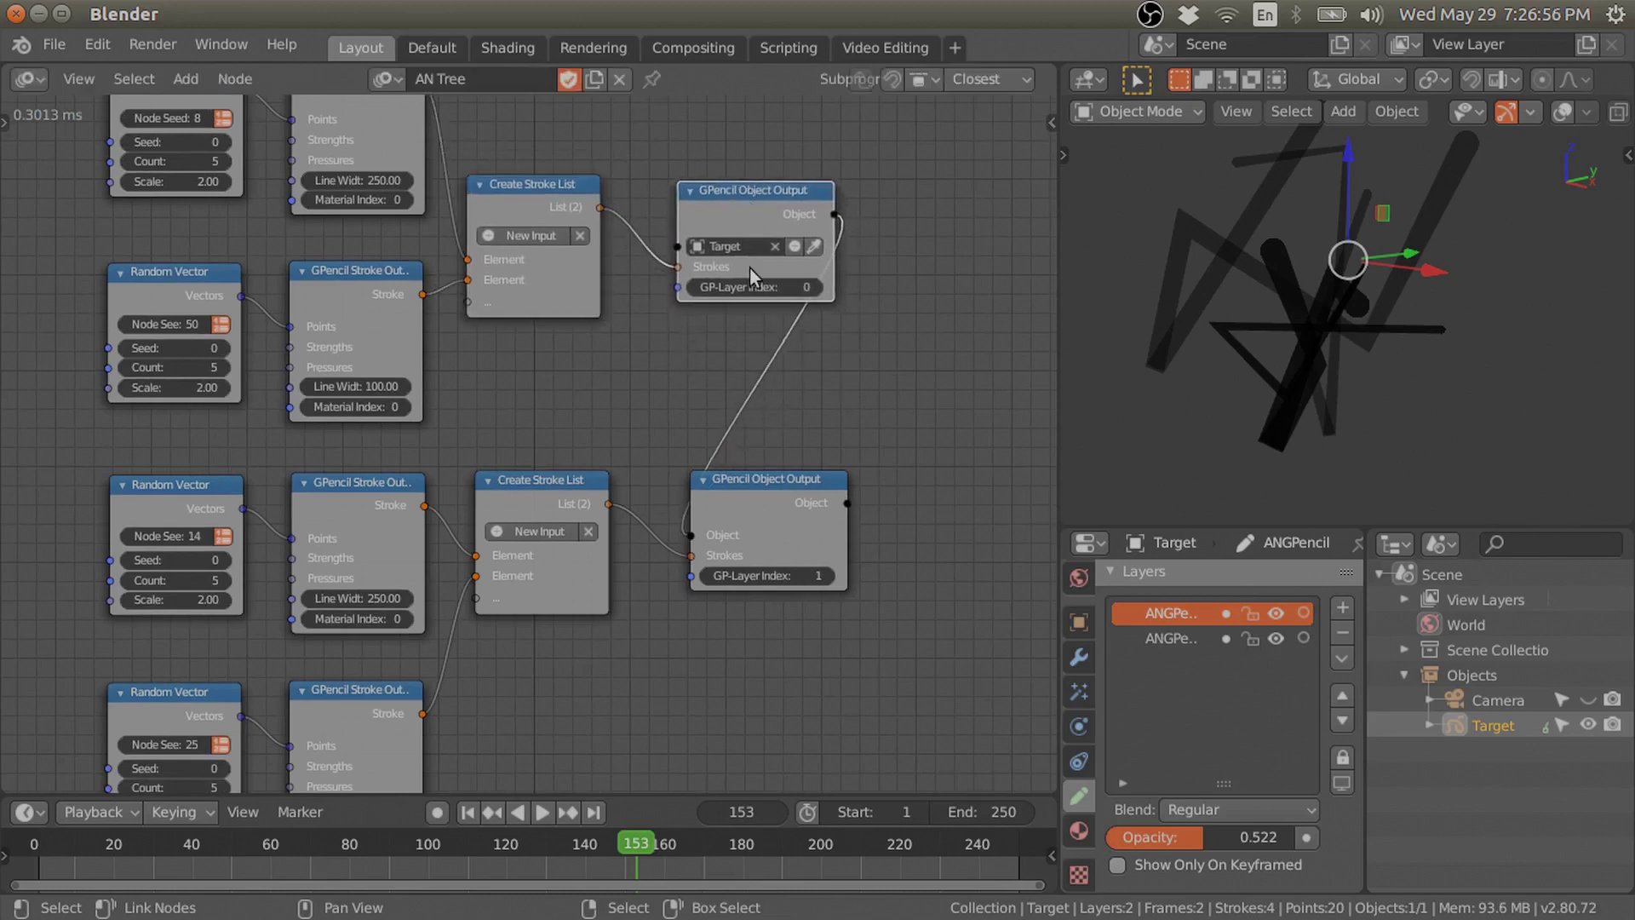
pyautogui.click(511, 502)
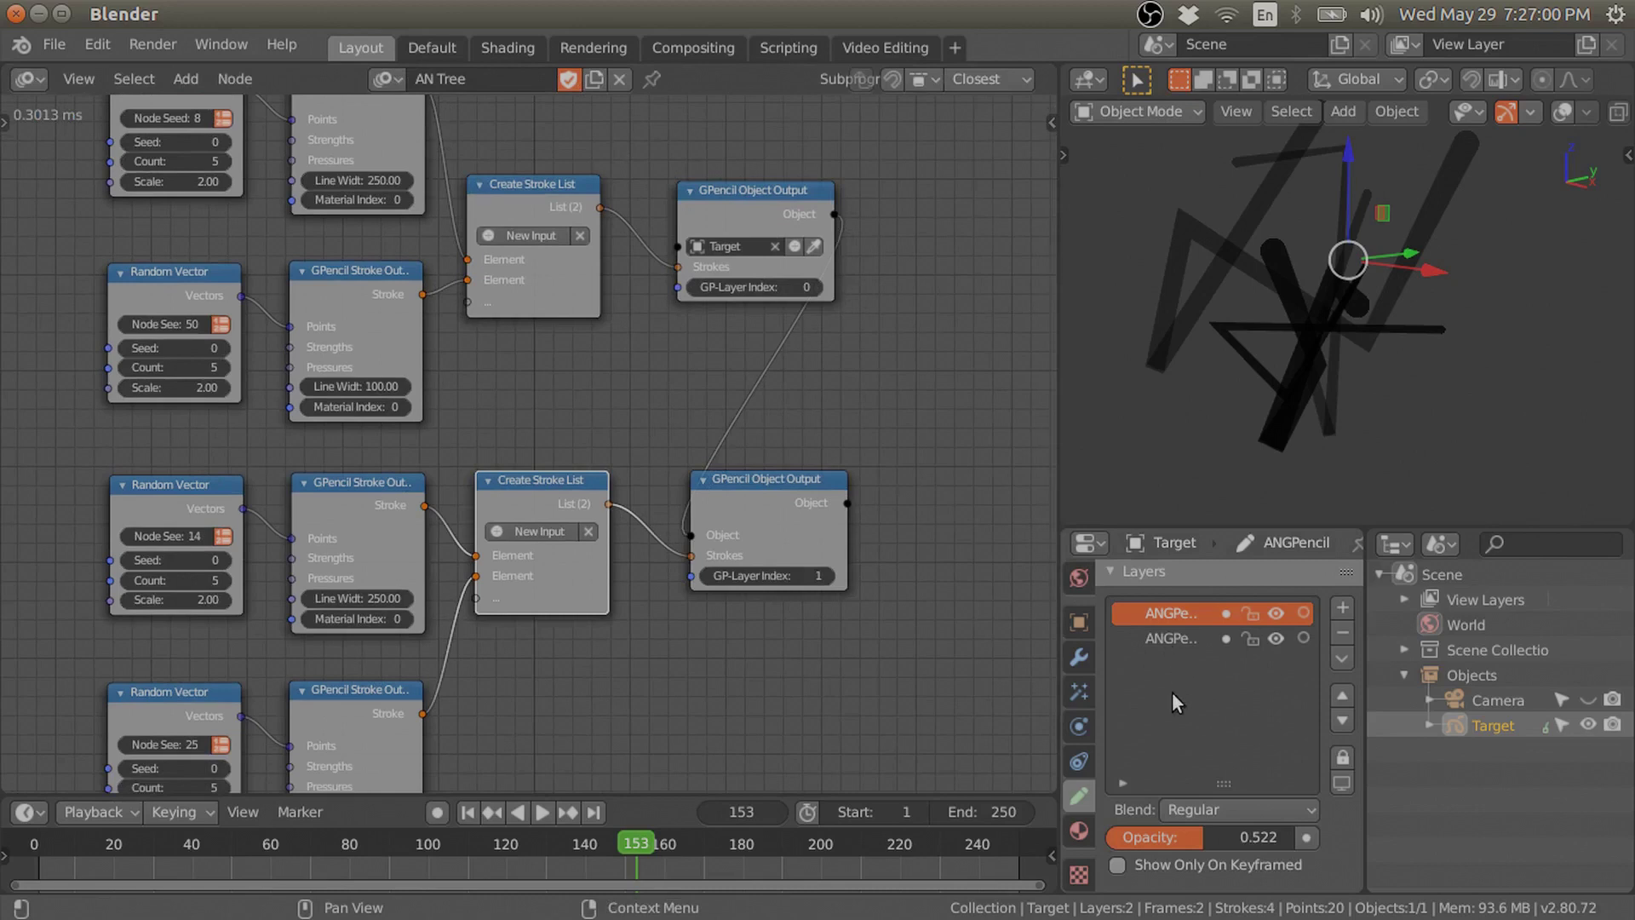
pyautogui.scroll(-2, 1207, 820)
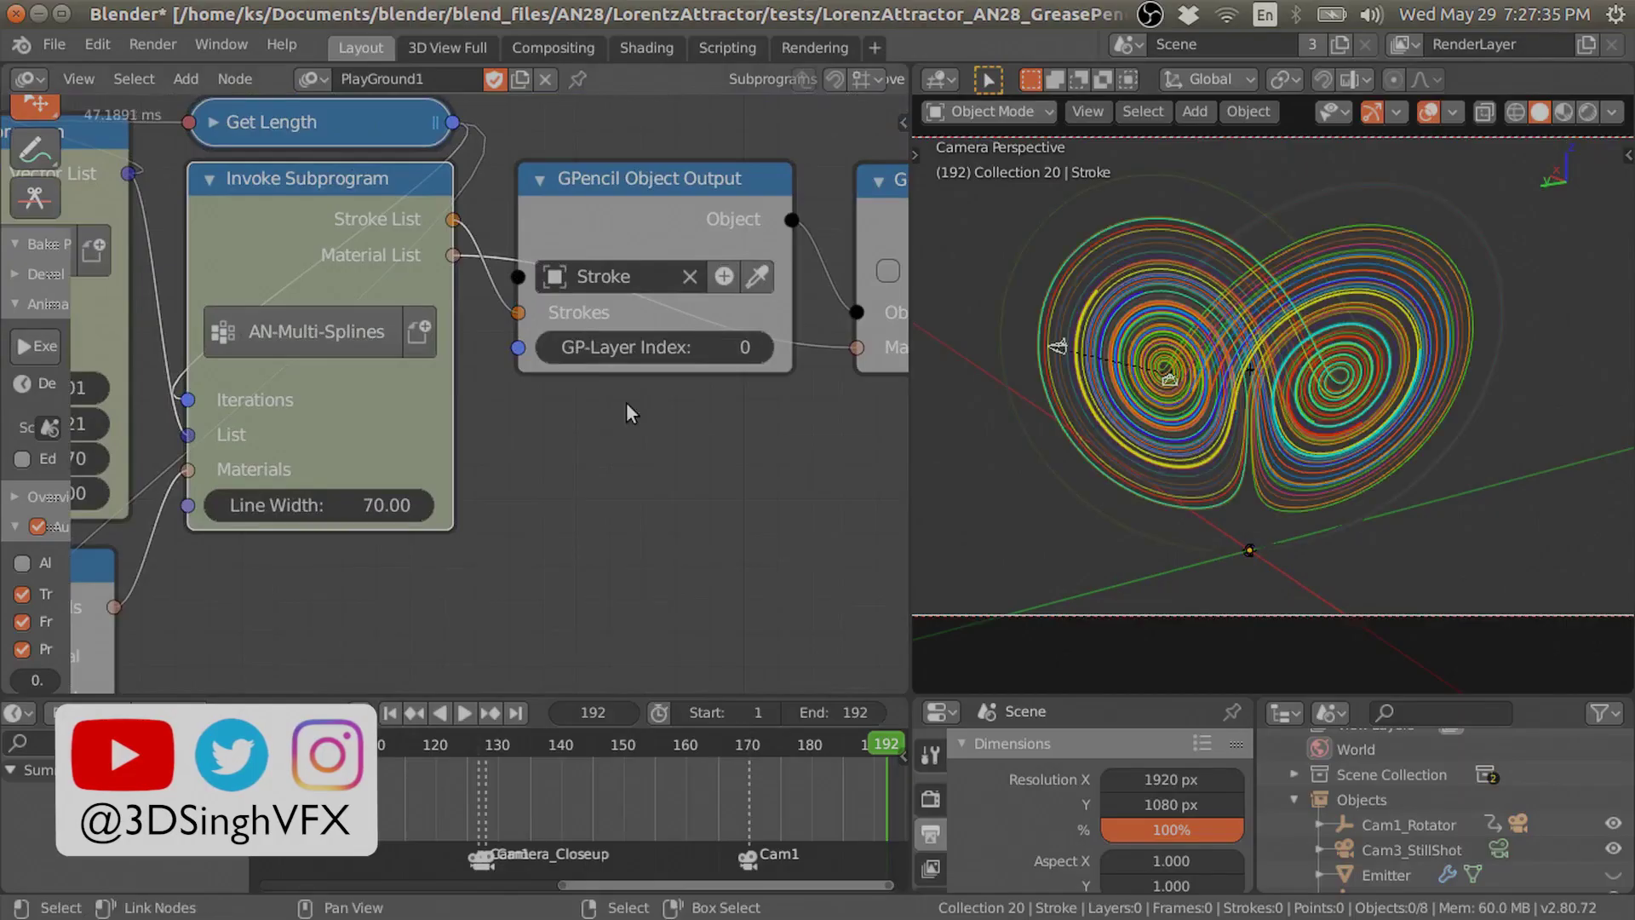
# Hide the node editor's tool shelf and frame the whole PlayGround1 node tree of the Lorenz attractor file
pyautogui.scroll(-5, 628, 407)
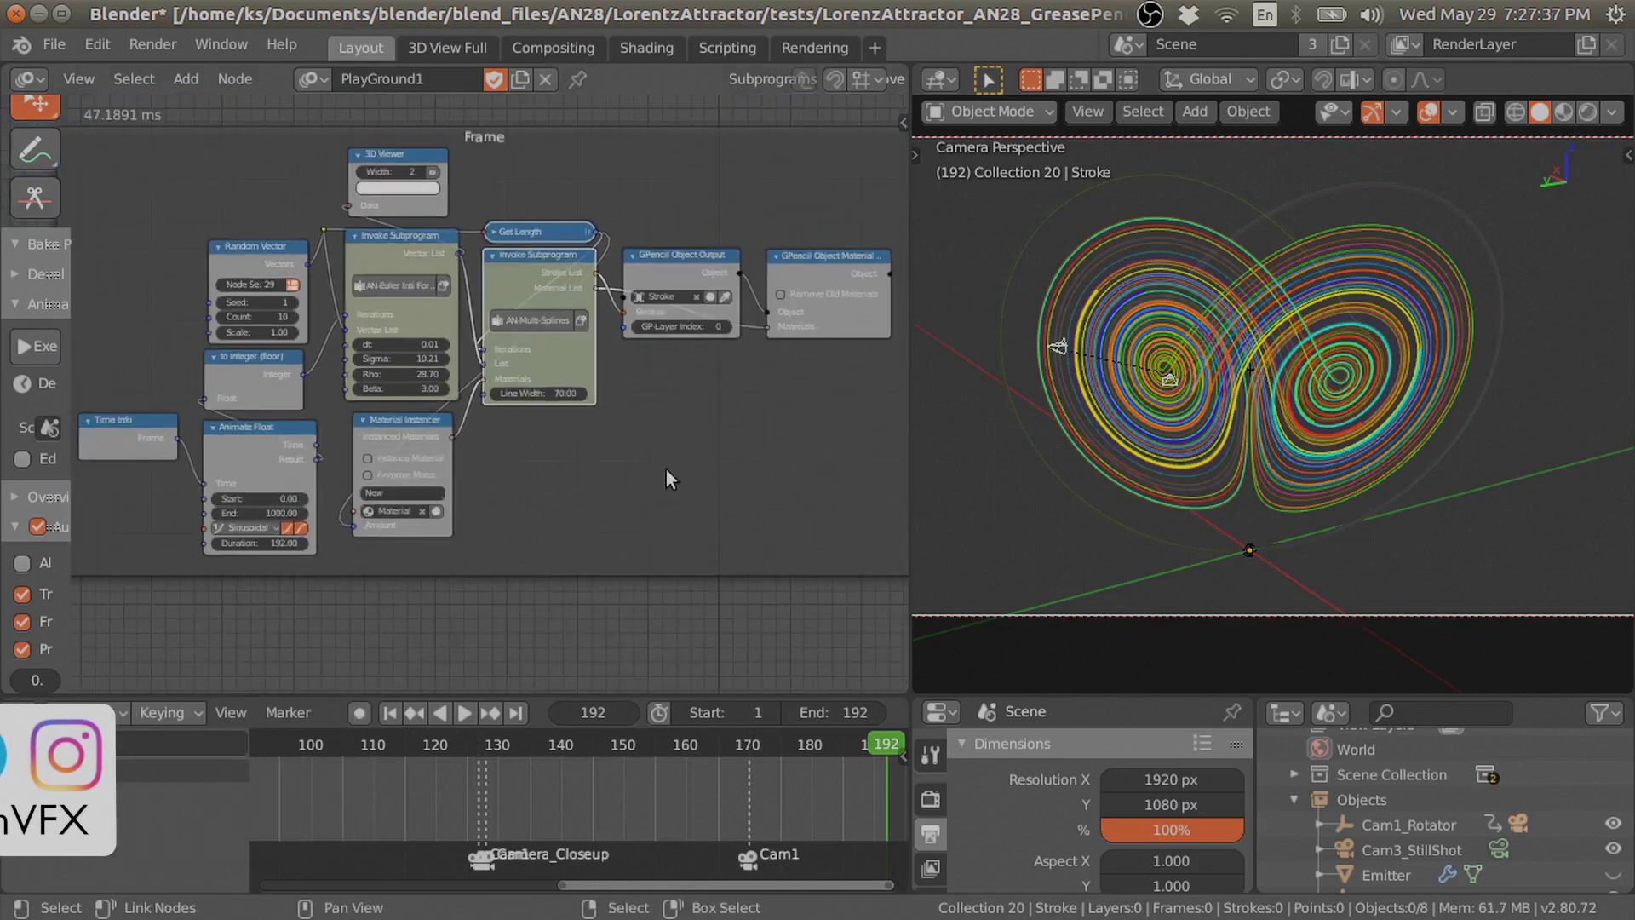
pyautogui.press('t')
pyautogui.click(610, 482)
pyautogui.press('Home')
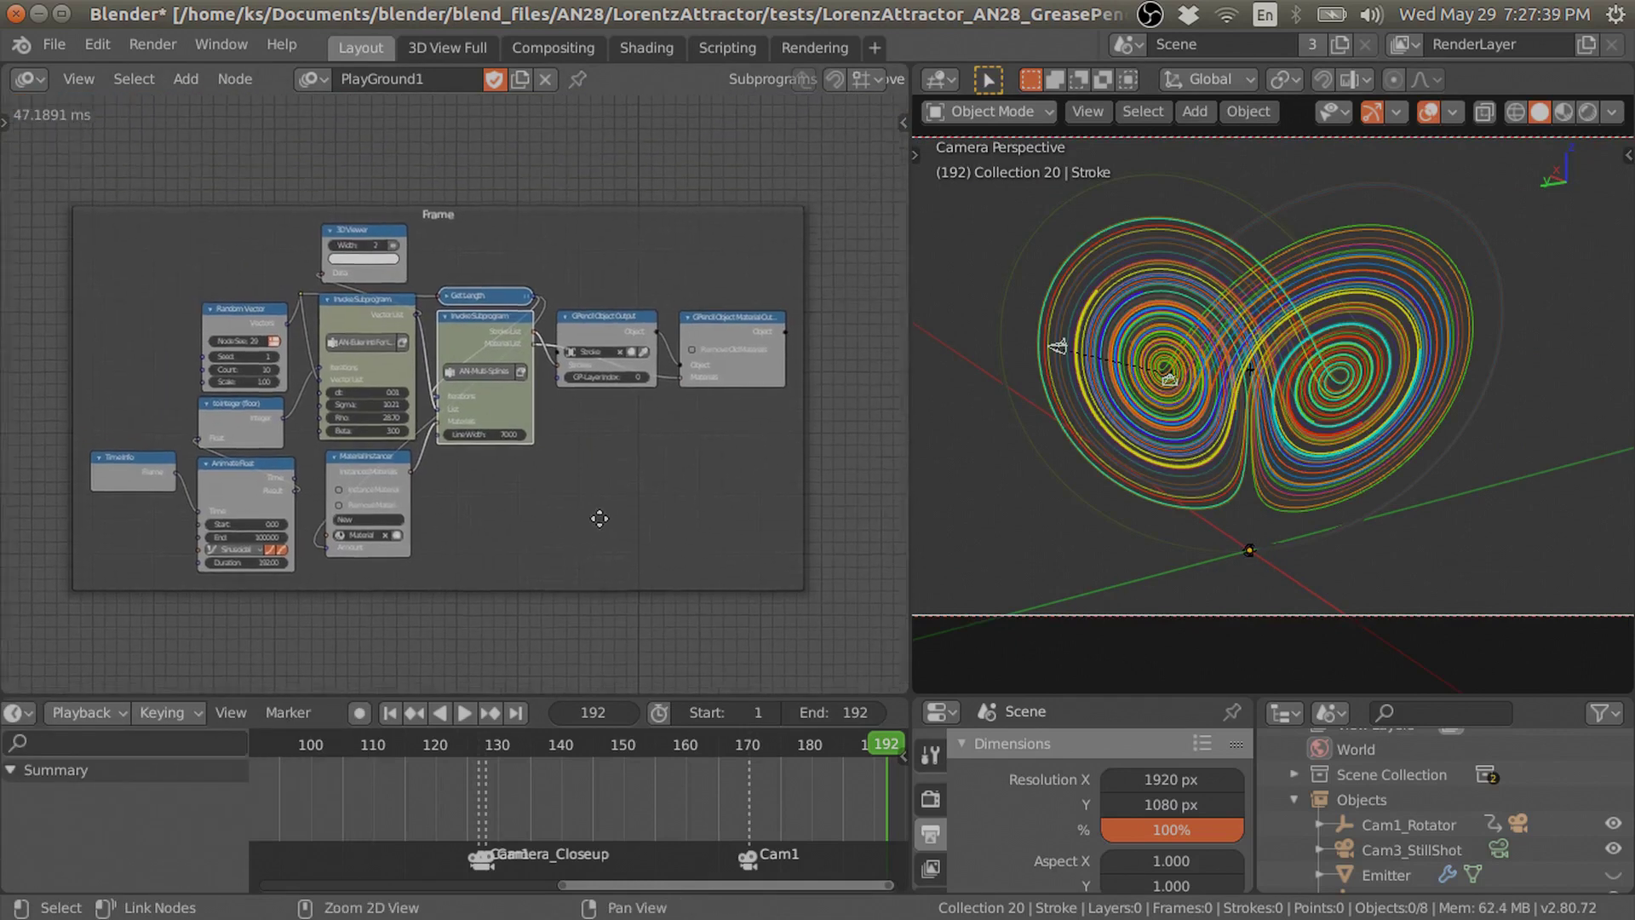
pyautogui.moveTo(614, 497); pyautogui.dragTo(634, 488, button='middle')
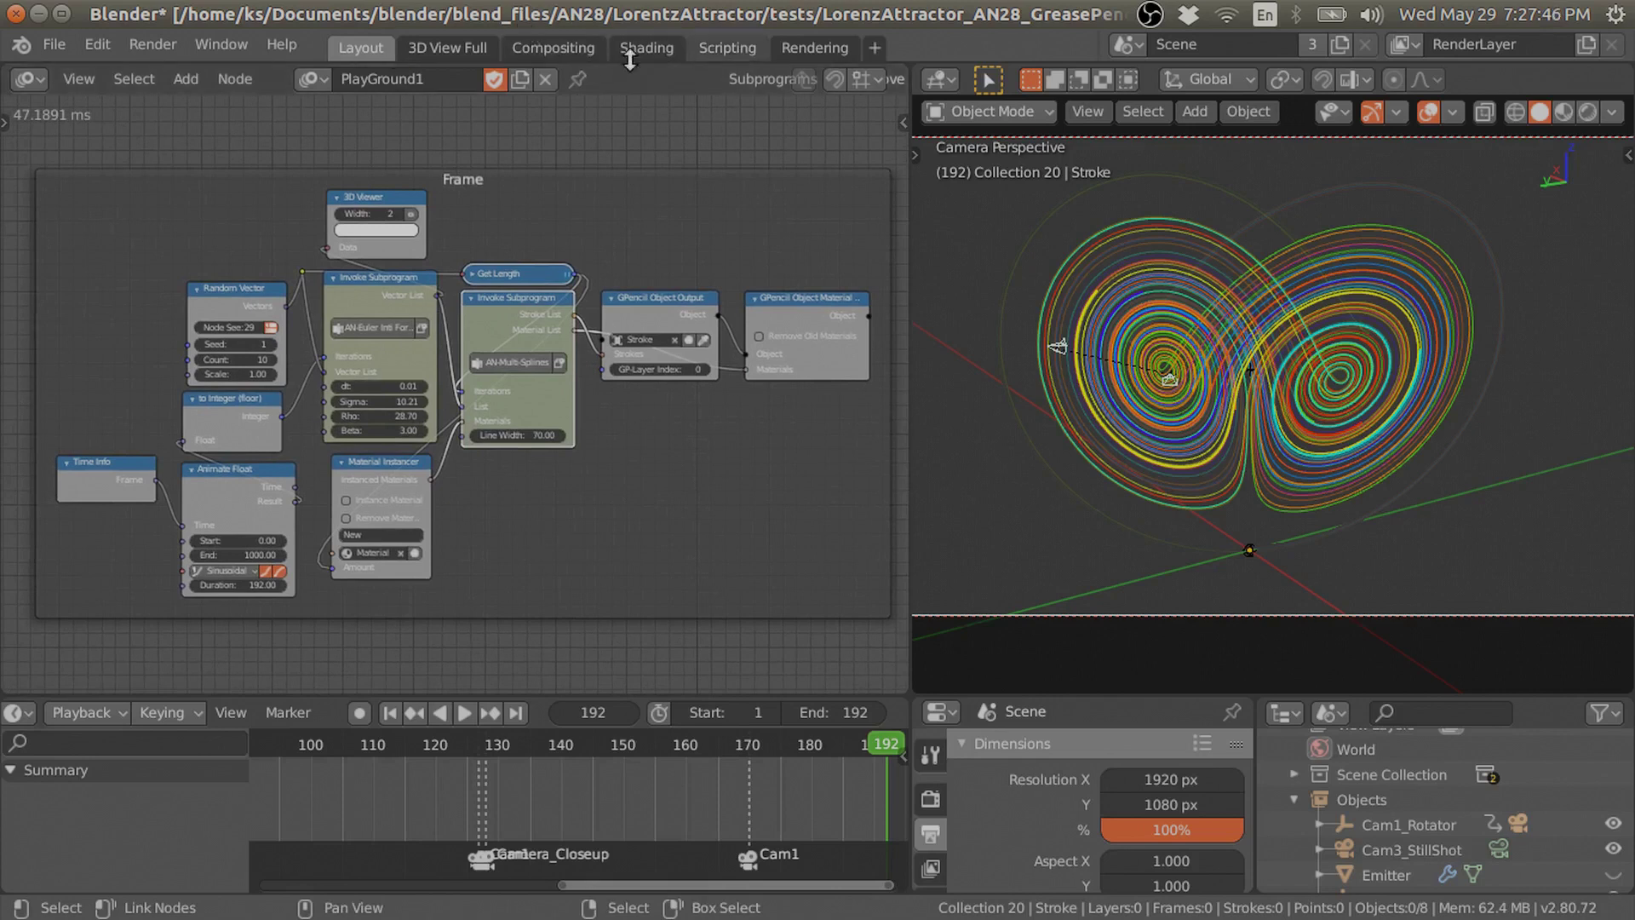
pyautogui.scroll(2, 535, 410)
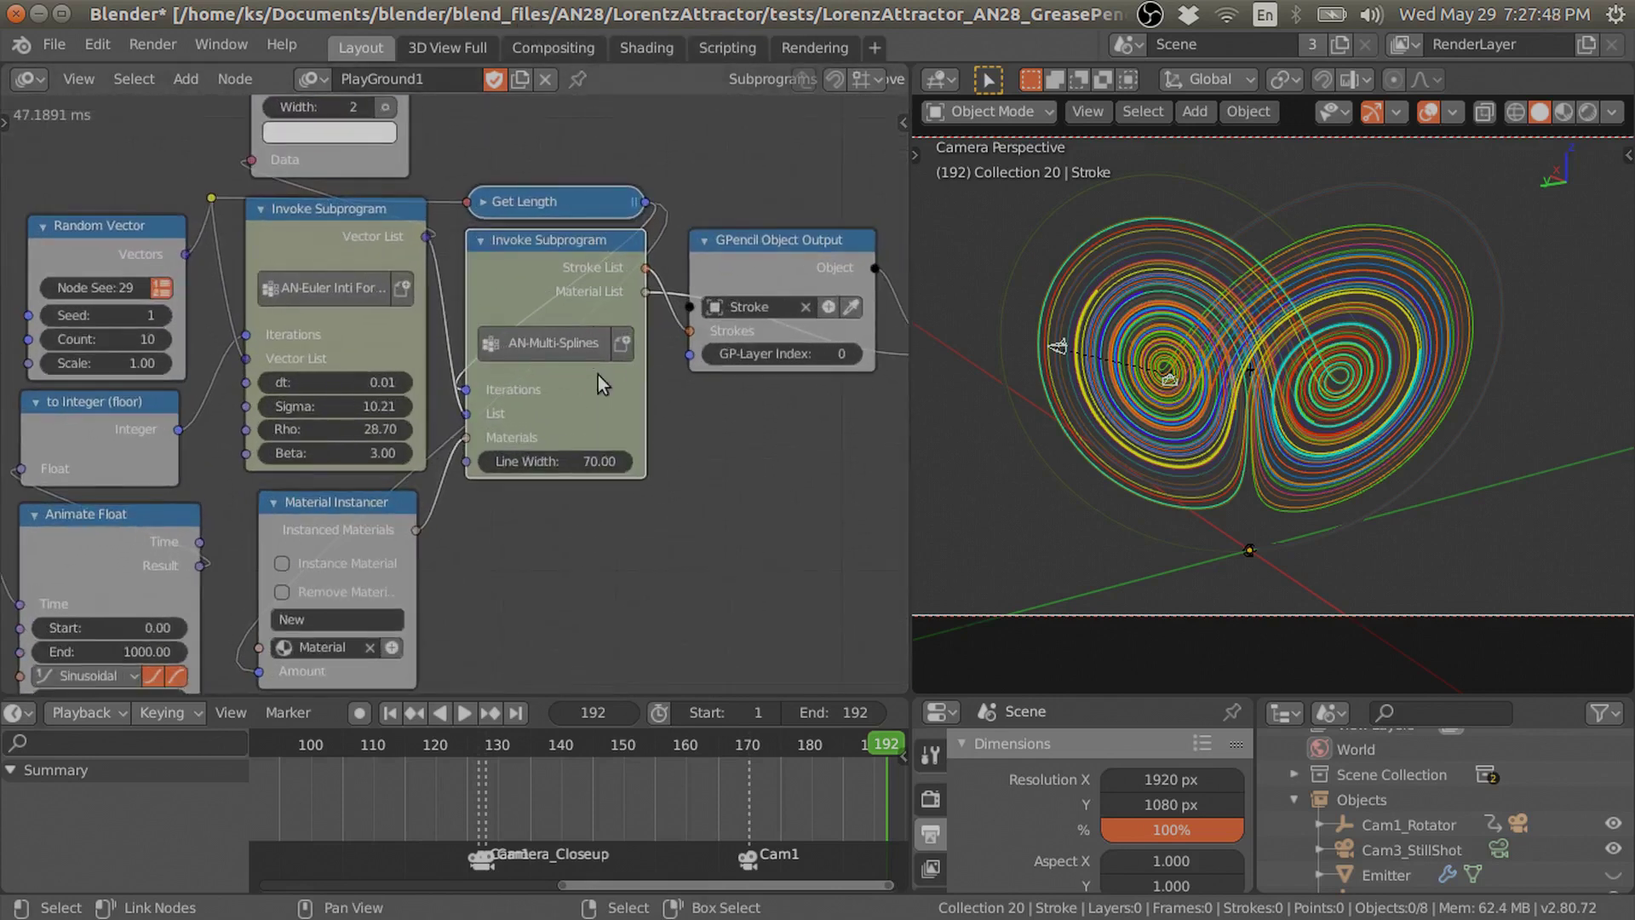
pyautogui.scroll(-1, 740, 421)
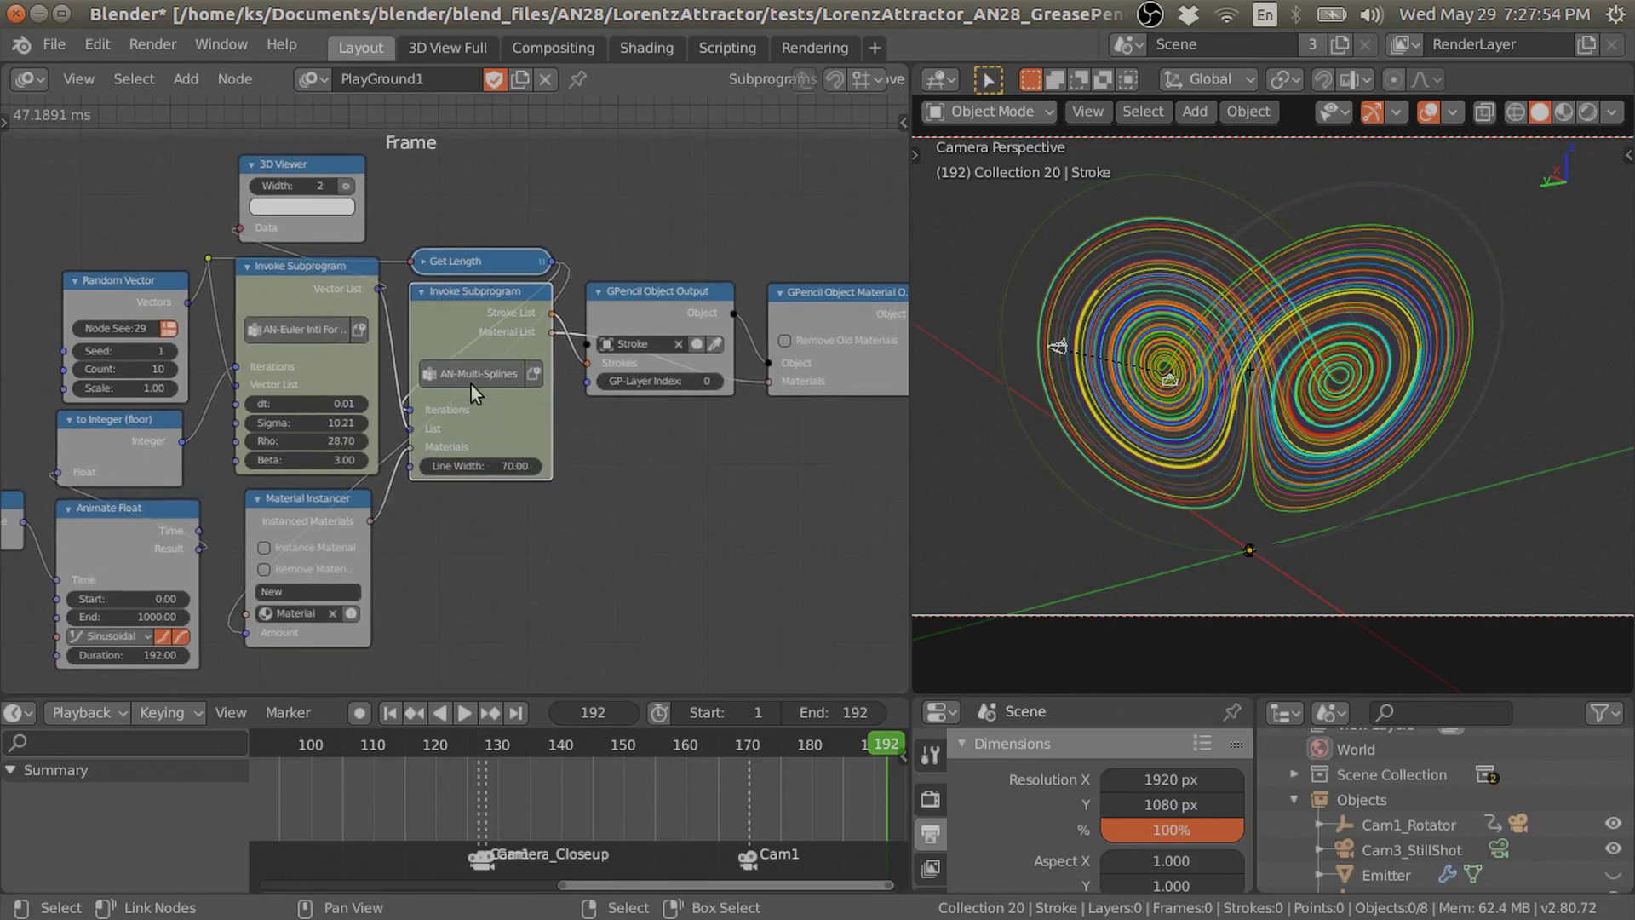
# Open the AN-Multi-Splines subprogram network, examine its GPencil Material Output and color nodes, and return to PlayGround1
pyautogui.click(533, 373)
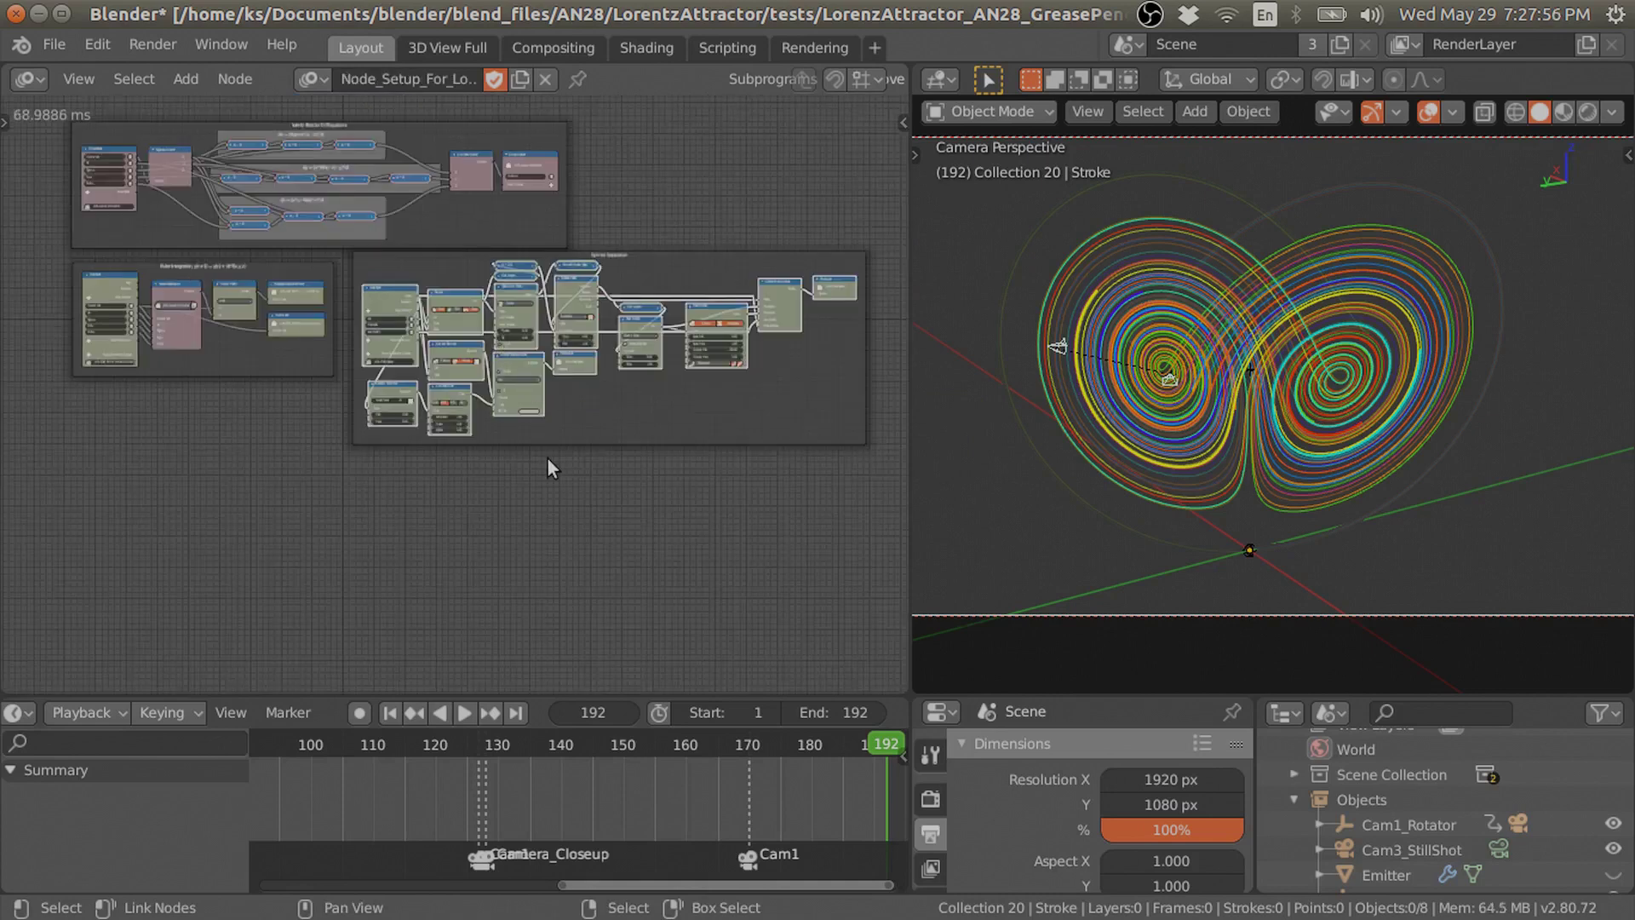
pyautogui.scroll(5, 637, 445)
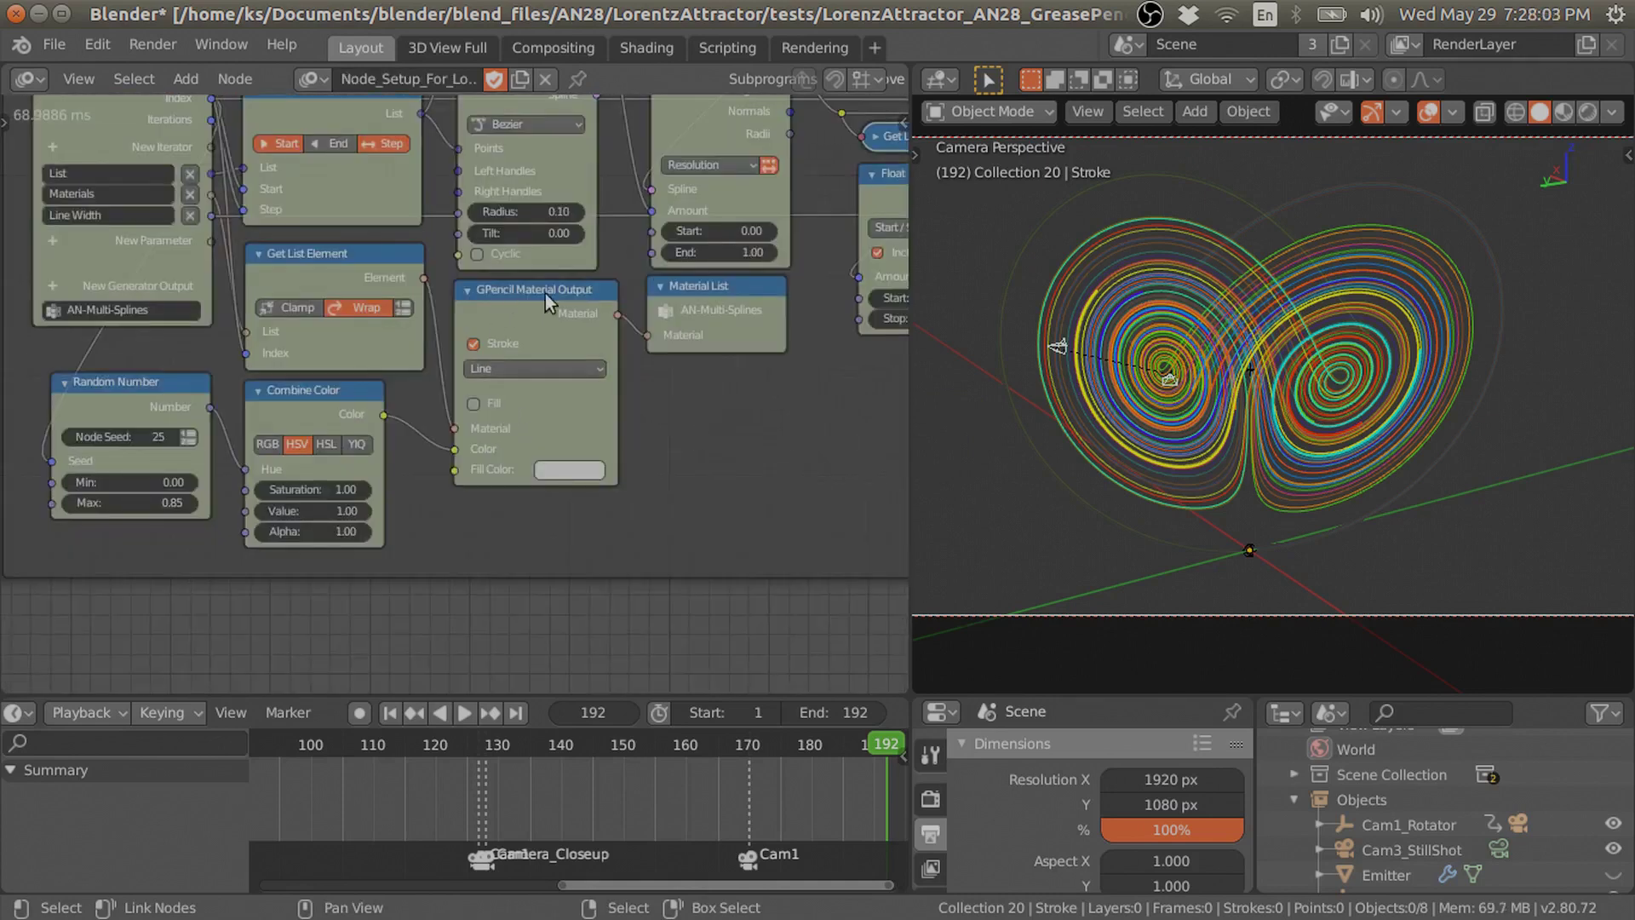
pyautogui.moveTo(565, 298); pyautogui.dragTo(563, 337)
pyautogui.moveTo(385, 365)
pyautogui.mouseDown()
pyautogui.moveTo(380, 405)
pyautogui.moveTo(399, 392)
pyautogui.mouseUp()
pyautogui.click(194, 174)
pyautogui.press('Tab')
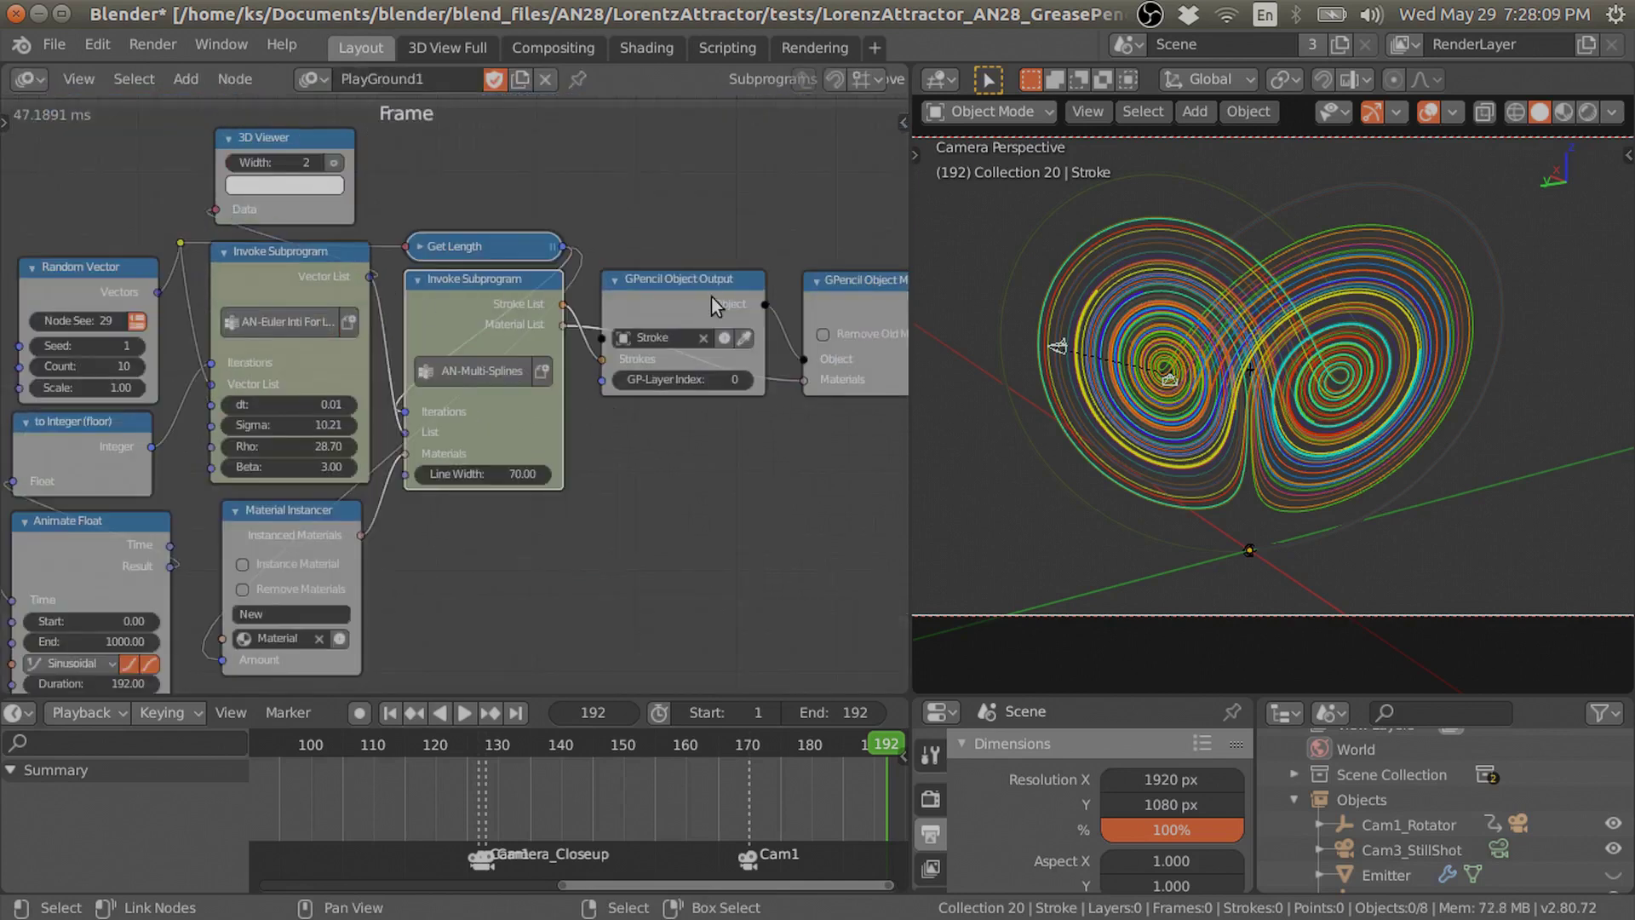
# Examine the GPencil Object Material Output node ending the PlayGround1 tree and nudge the Time Info node slightly lower
pyautogui.click(818, 310)
pyautogui.press('Home')
pyautogui.scroll(2, 654, 303)
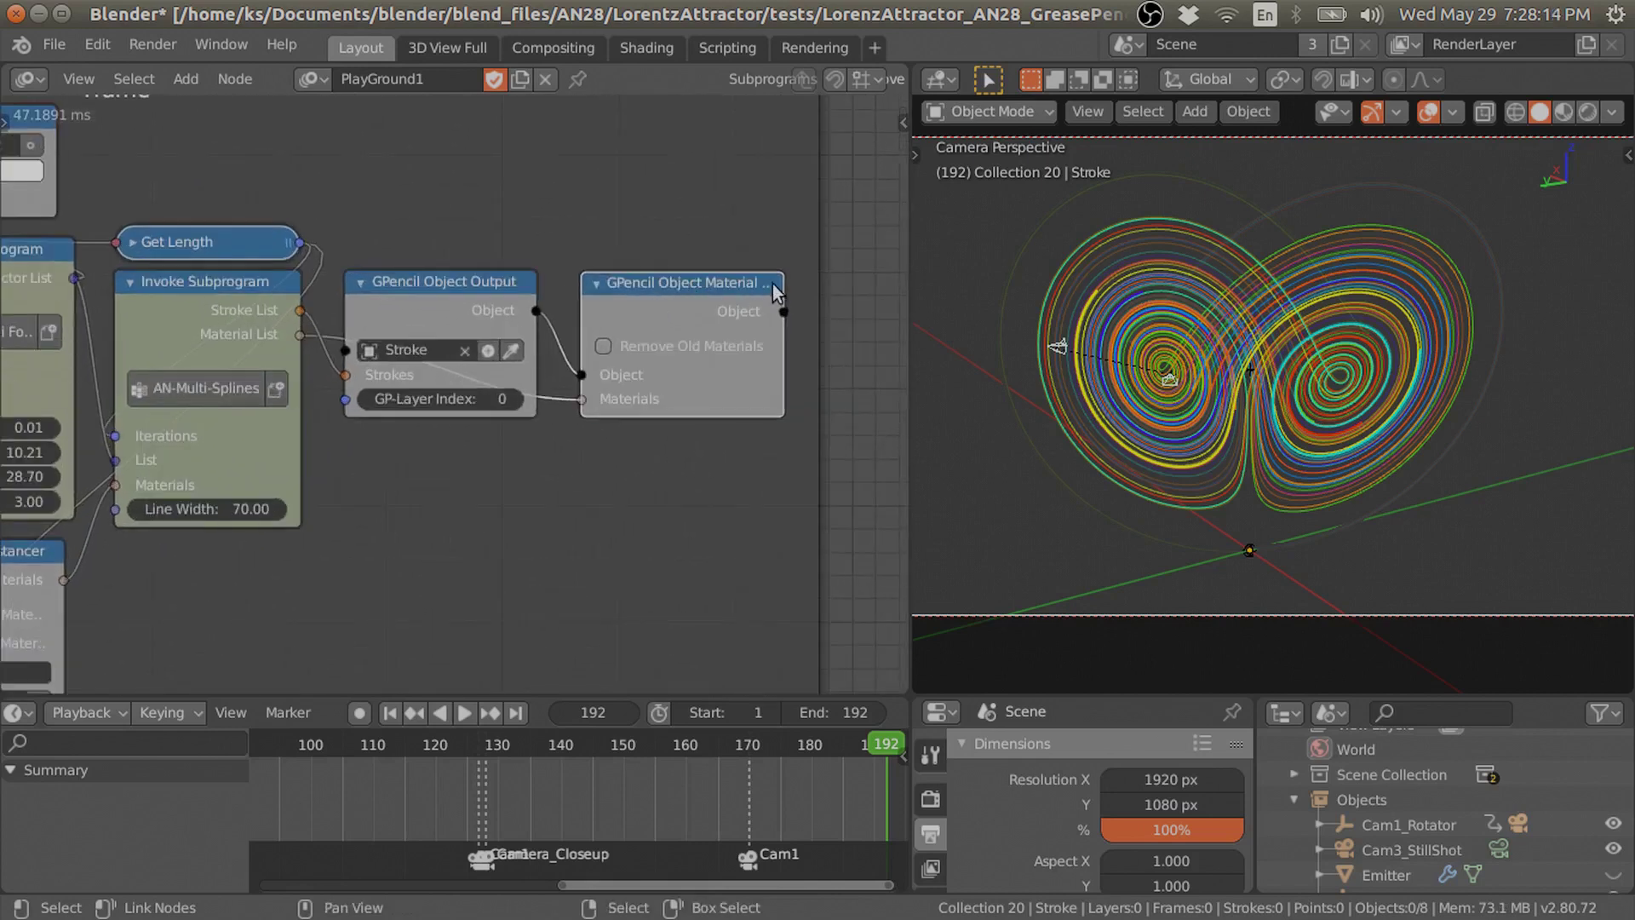
pyautogui.scroll(-4, 575, 440)
pyautogui.moveTo(661, 376); pyautogui.dragTo(620, 399, button='middle')
pyautogui.click(76, 425)
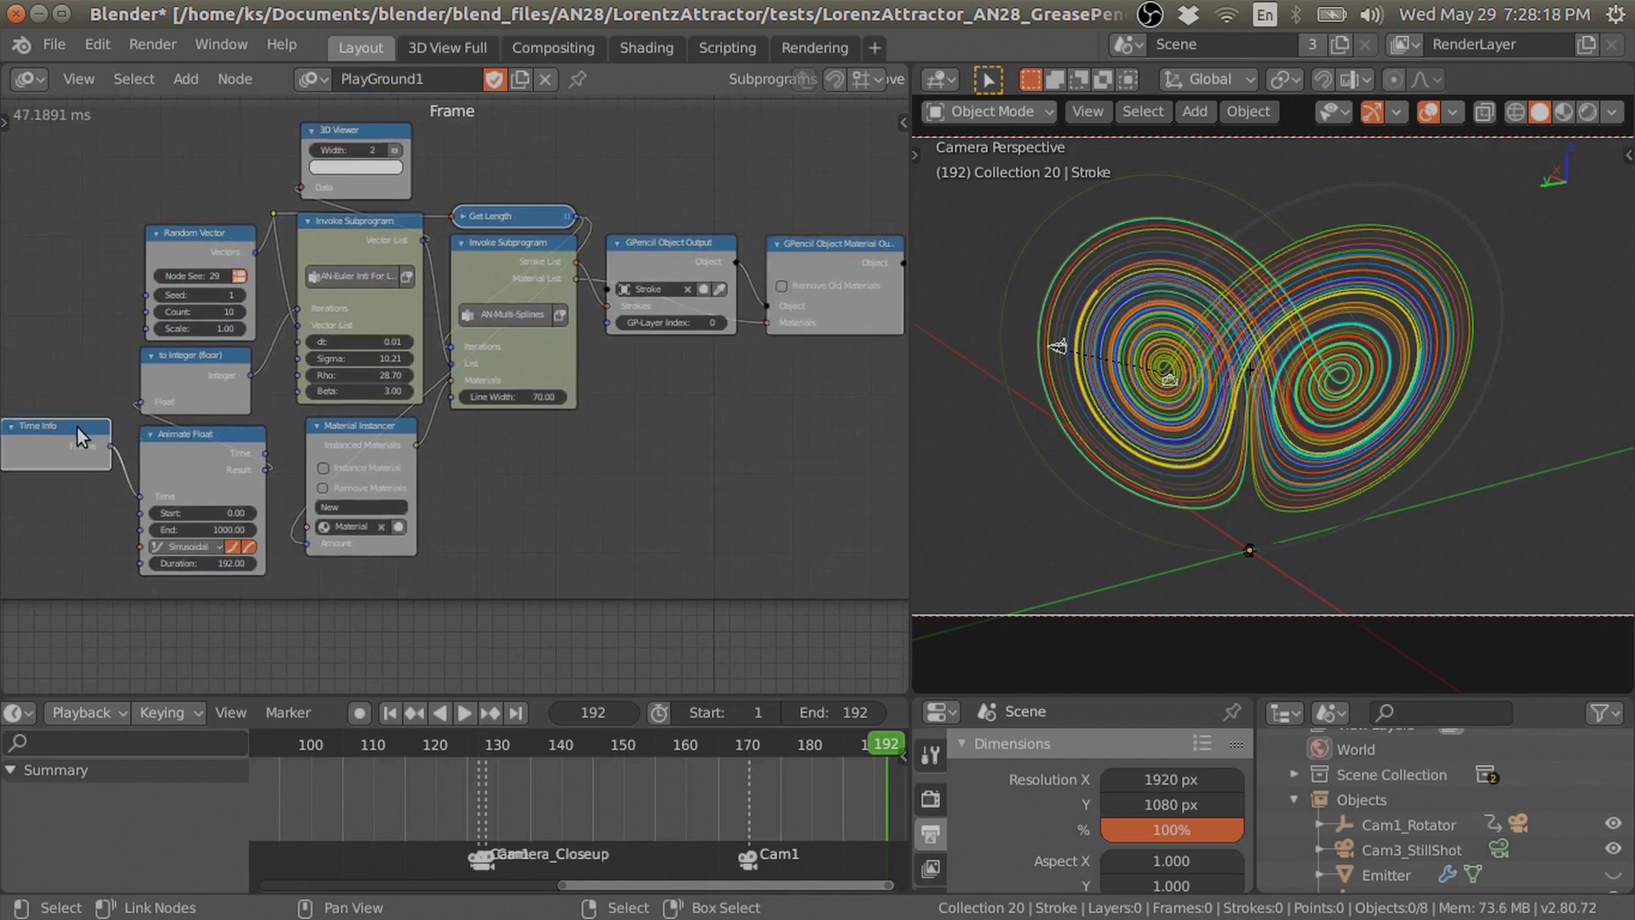
pyautogui.moveTo(80, 427); pyautogui.dragTo(87, 445)
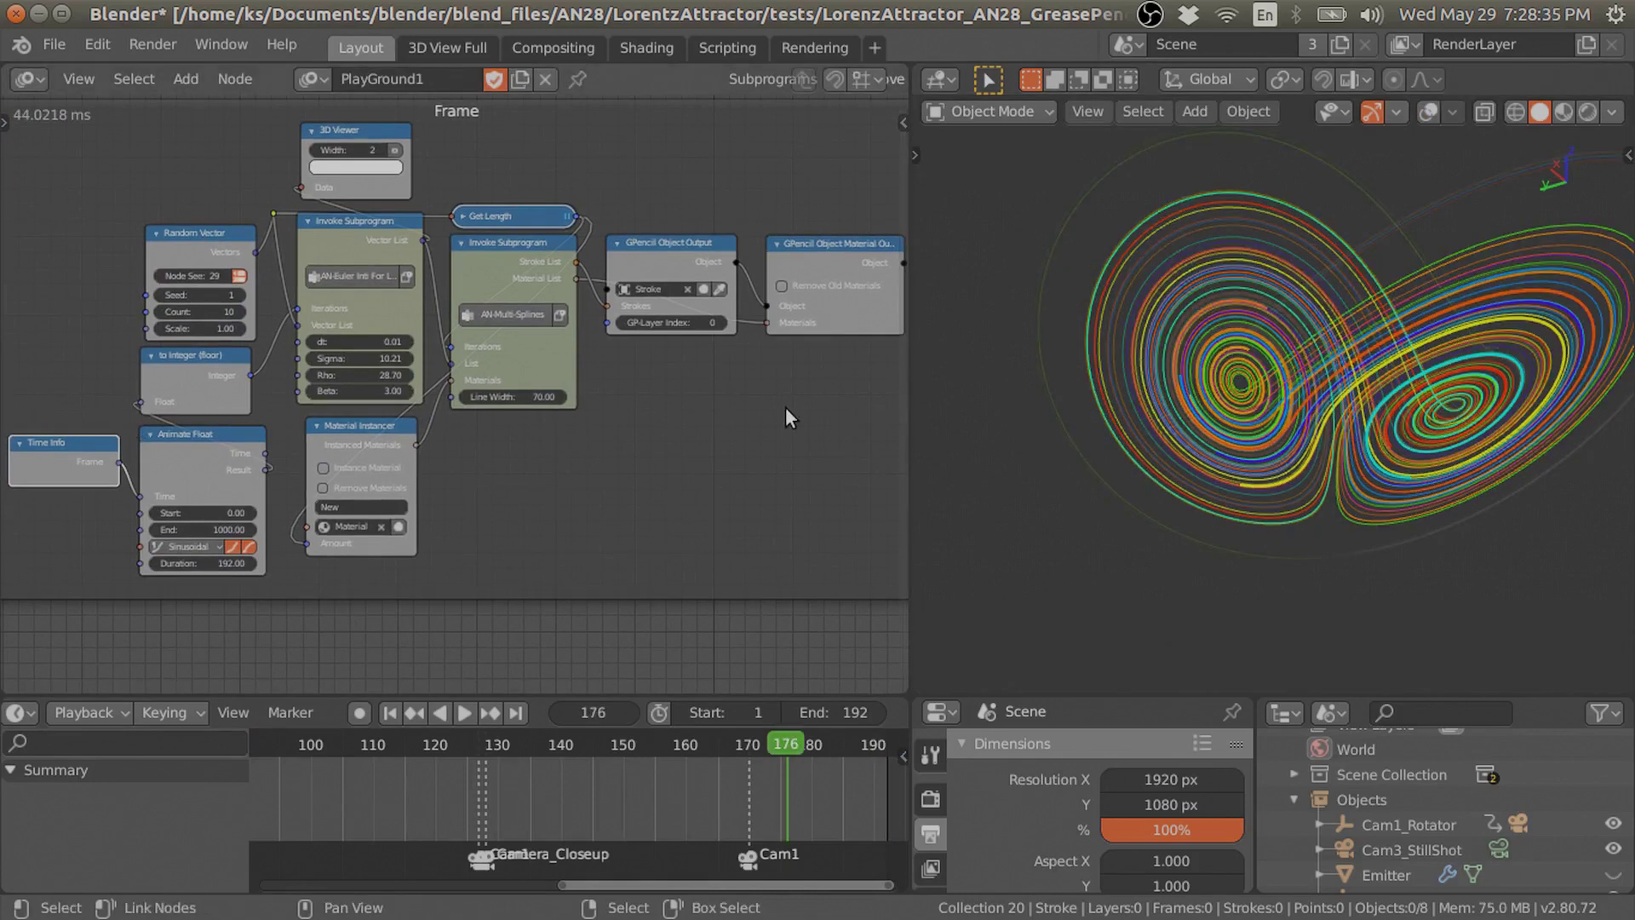